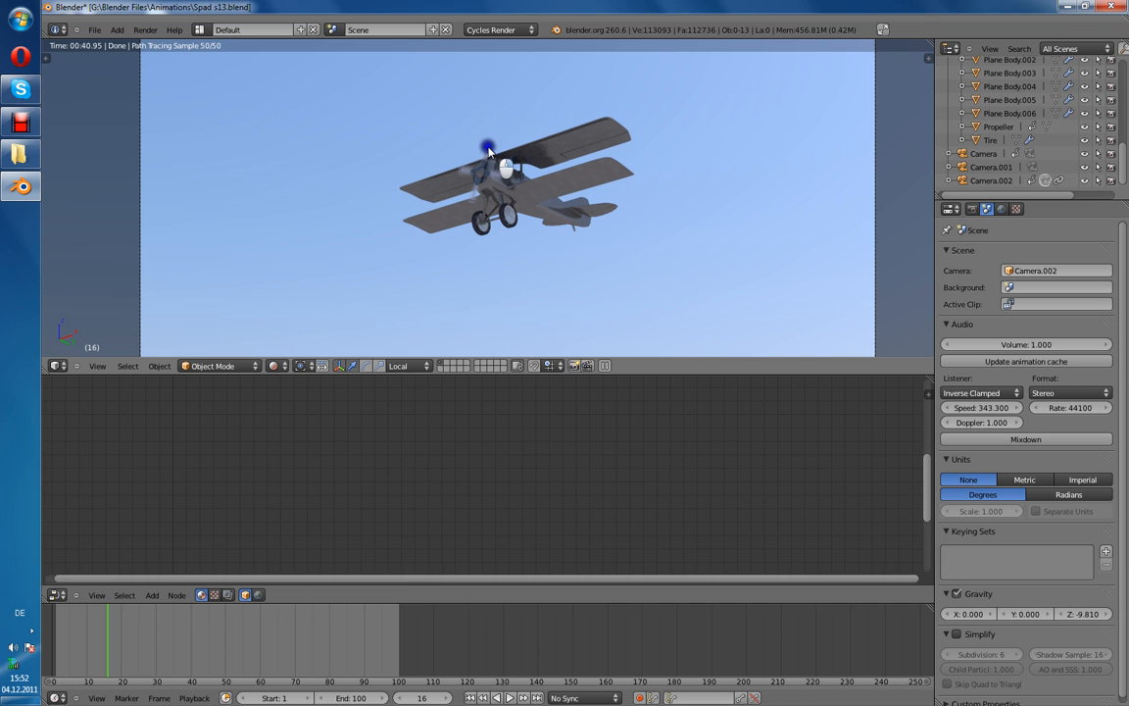
- Switch to the Opera browser and browse the Google image results for airplane propellers
{"action": "middle_click_drag", "start_coordinate": [257, 457], "coordinate": [555, 538]}
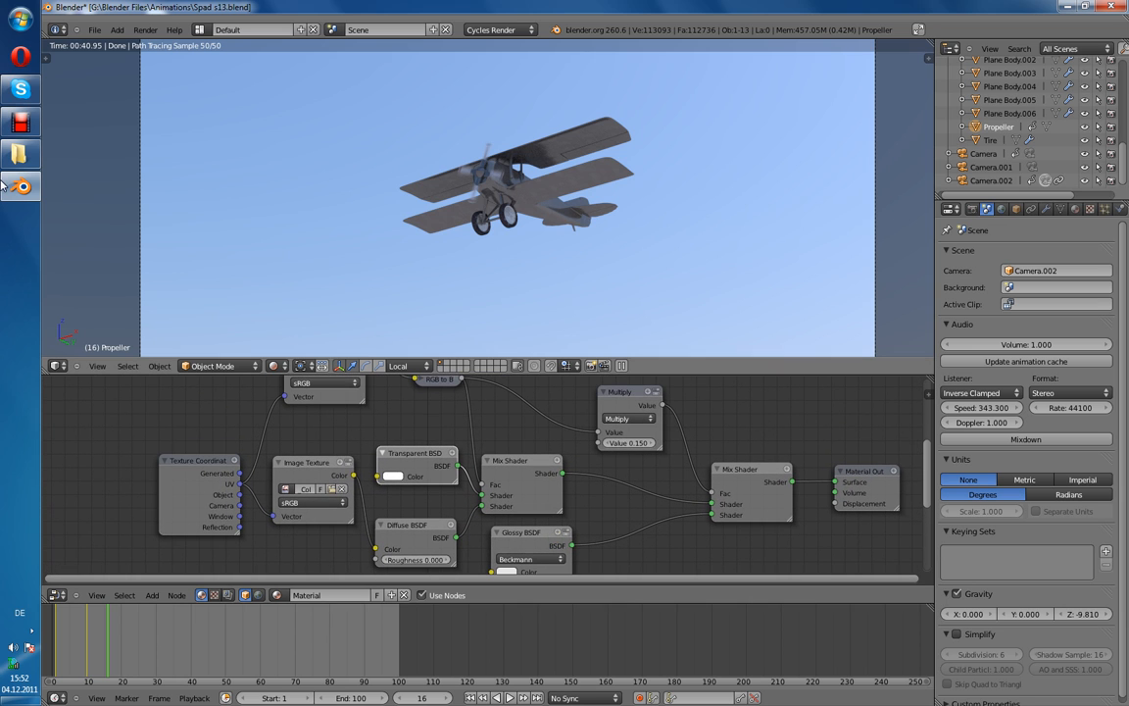
{"action": "left_click", "coordinate": [5, 64]}
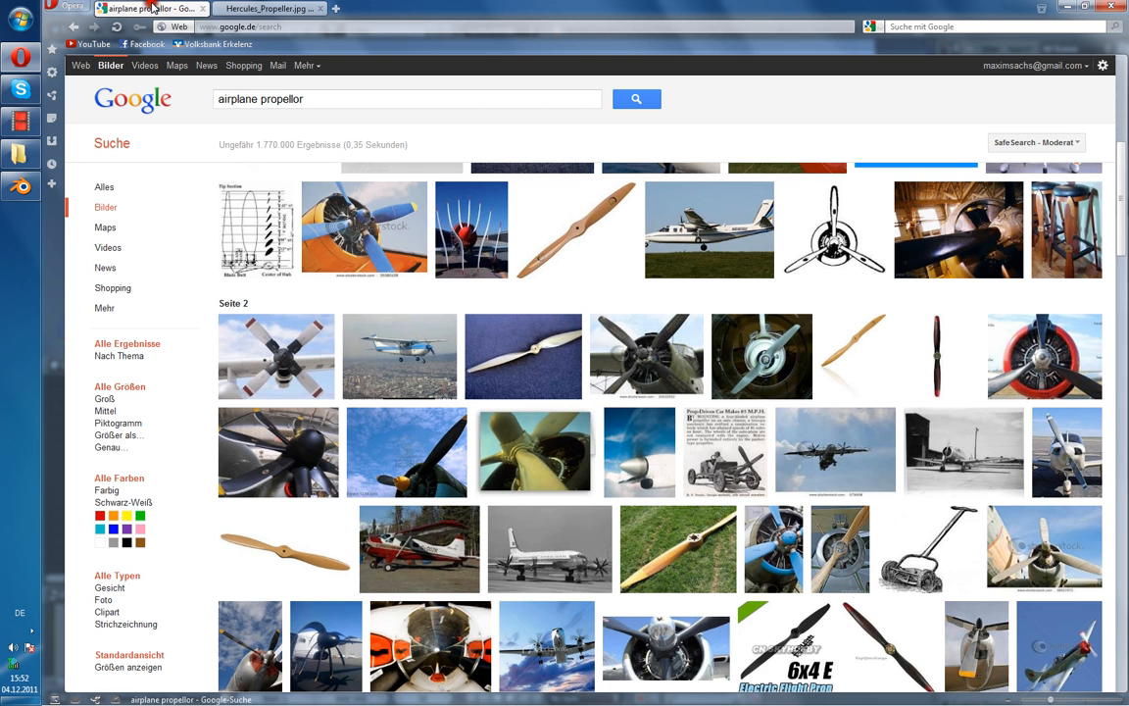
{"action": "left_click", "coordinate": [147, 7]}
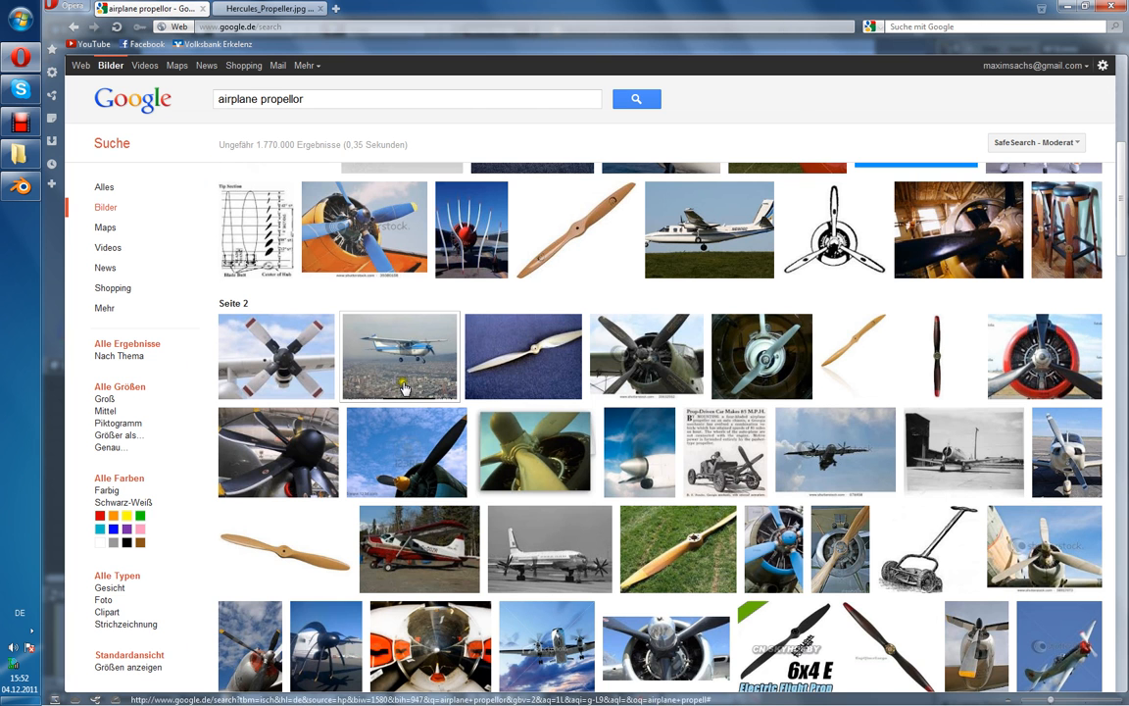
{"action": "mouse_move", "coordinate": [410, 392]}
{"action": "scroll", "coordinate": [409, 392], "scroll_direction": "up", "scroll_amount": 3}
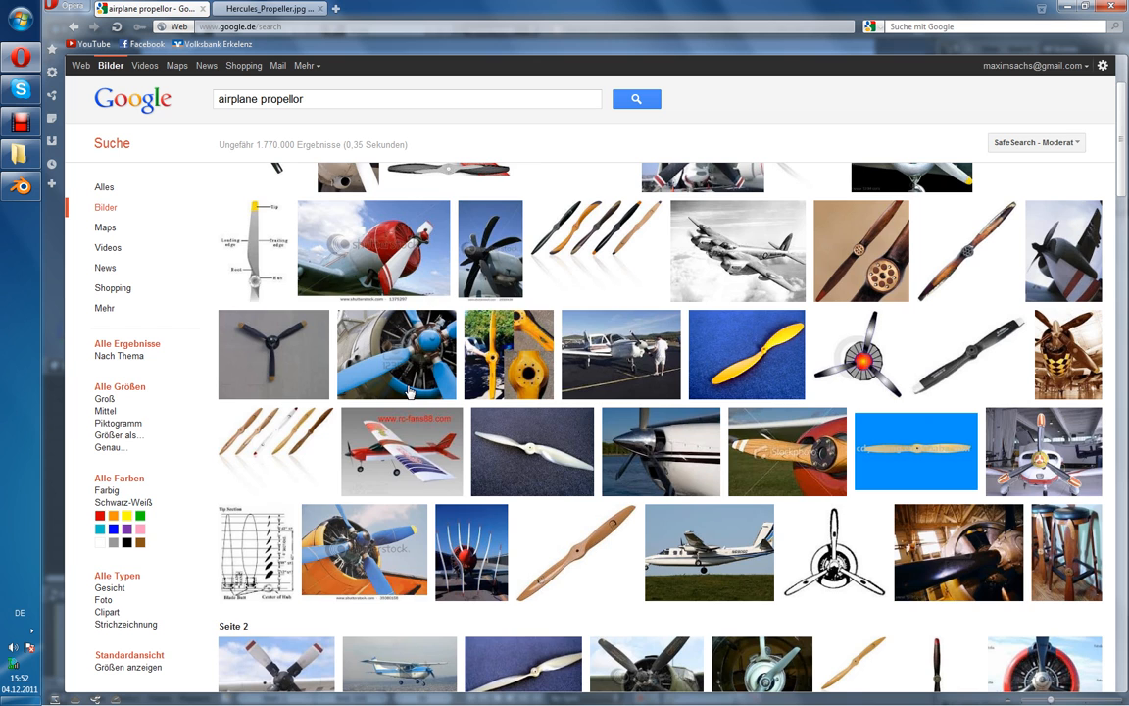
{"action": "scroll", "coordinate": [410, 392], "scroll_direction": "down", "scroll_amount": 3}
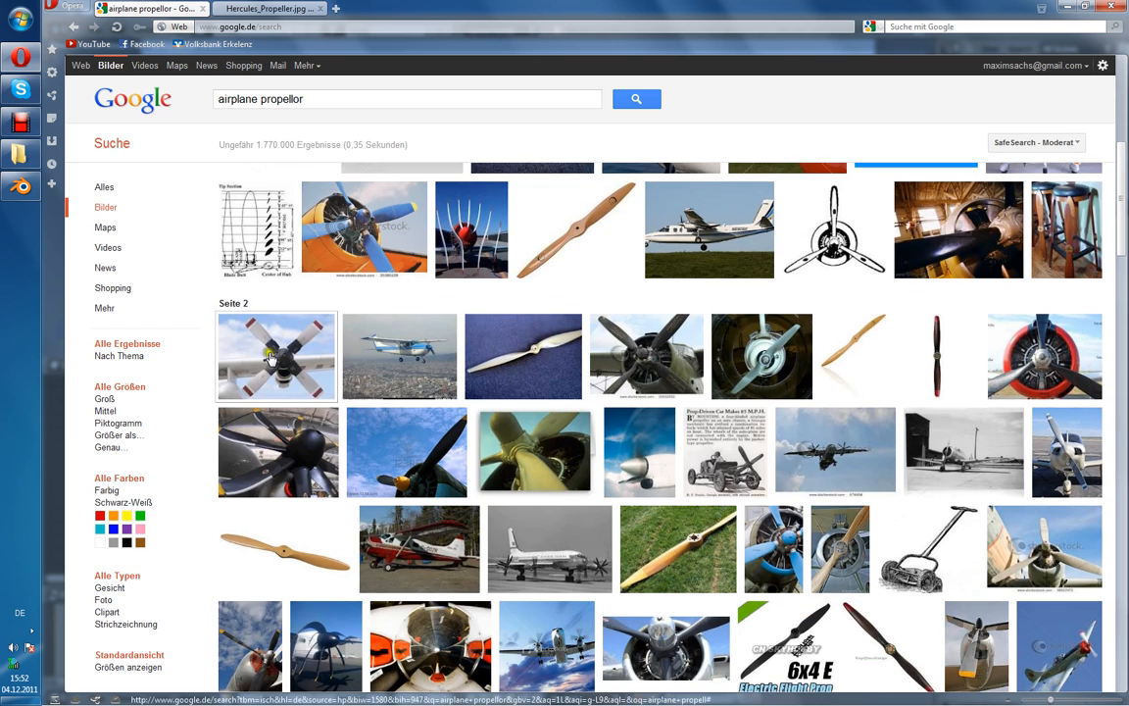
{"action": "left_click", "coordinate": [733, 324]}
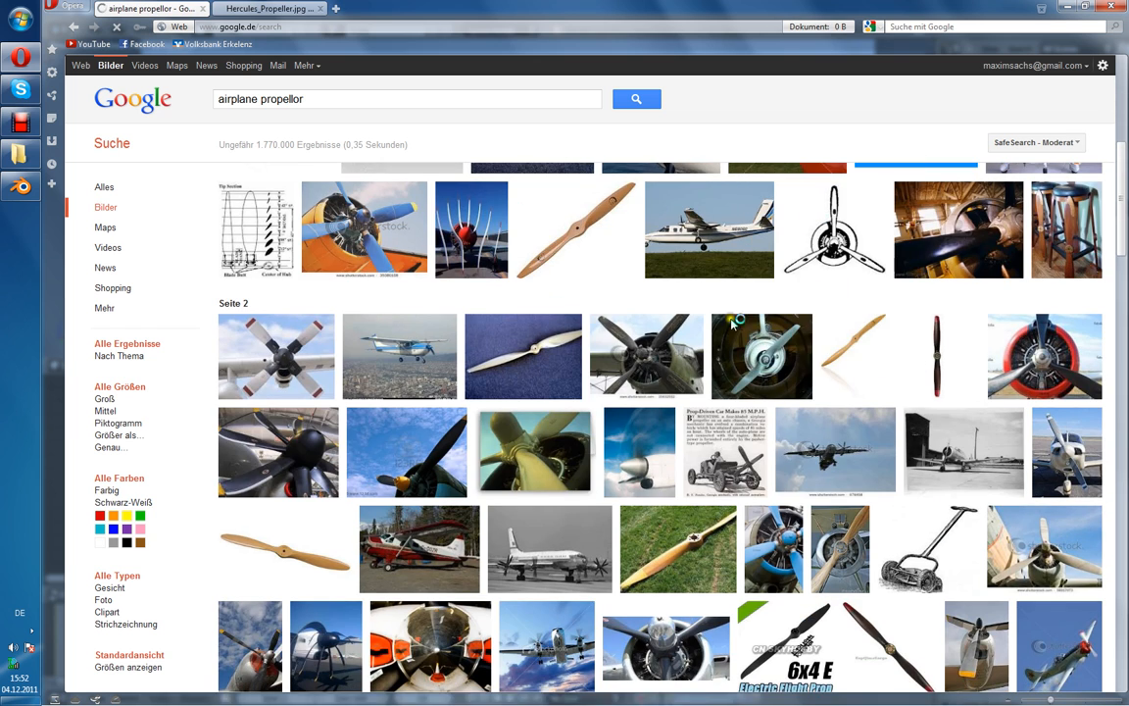
{"action": "scroll", "coordinate": [775, 345], "scroll_direction": "down", "scroll_amount": 1}
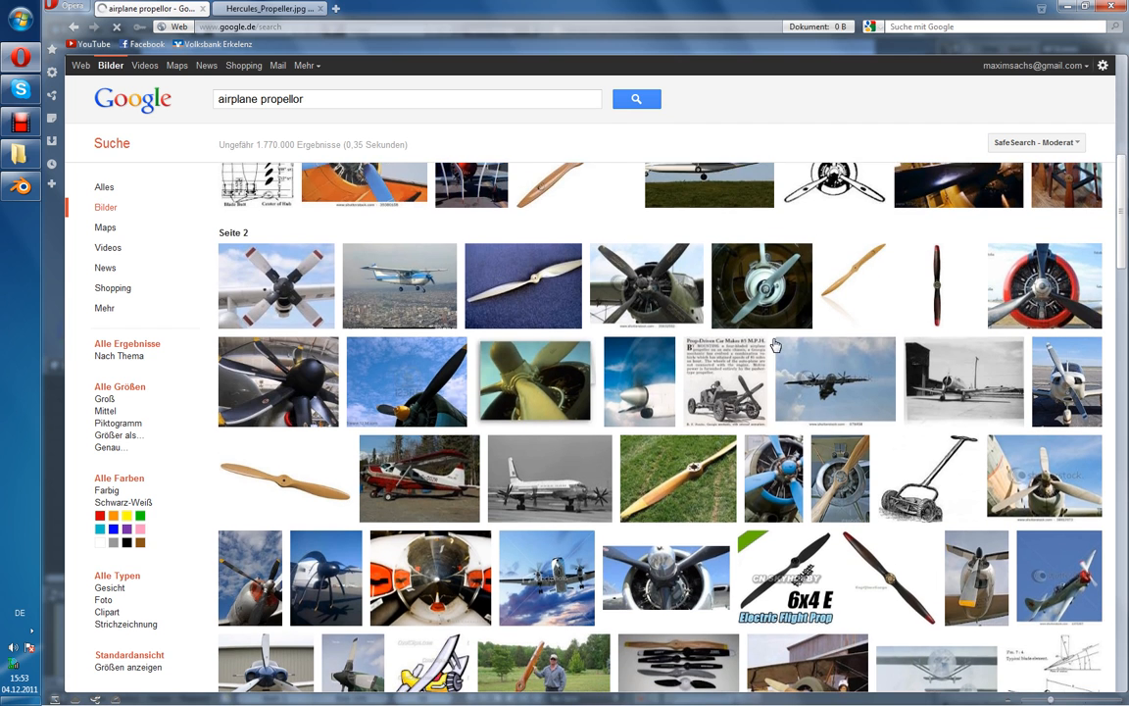
{"action": "mouse_move", "coordinate": [757, 358]}
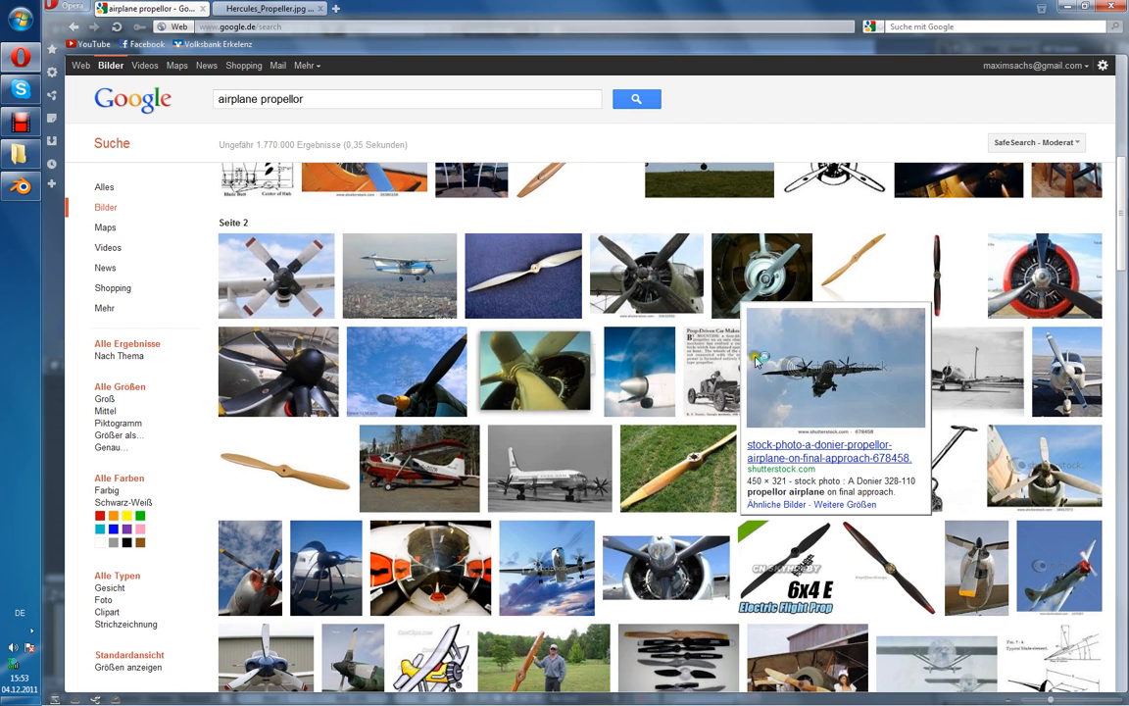
- Open the full-size Hercules_Propeller.jpg picture and copy the image
{"action": "left_click", "coordinate": [284, 10]}
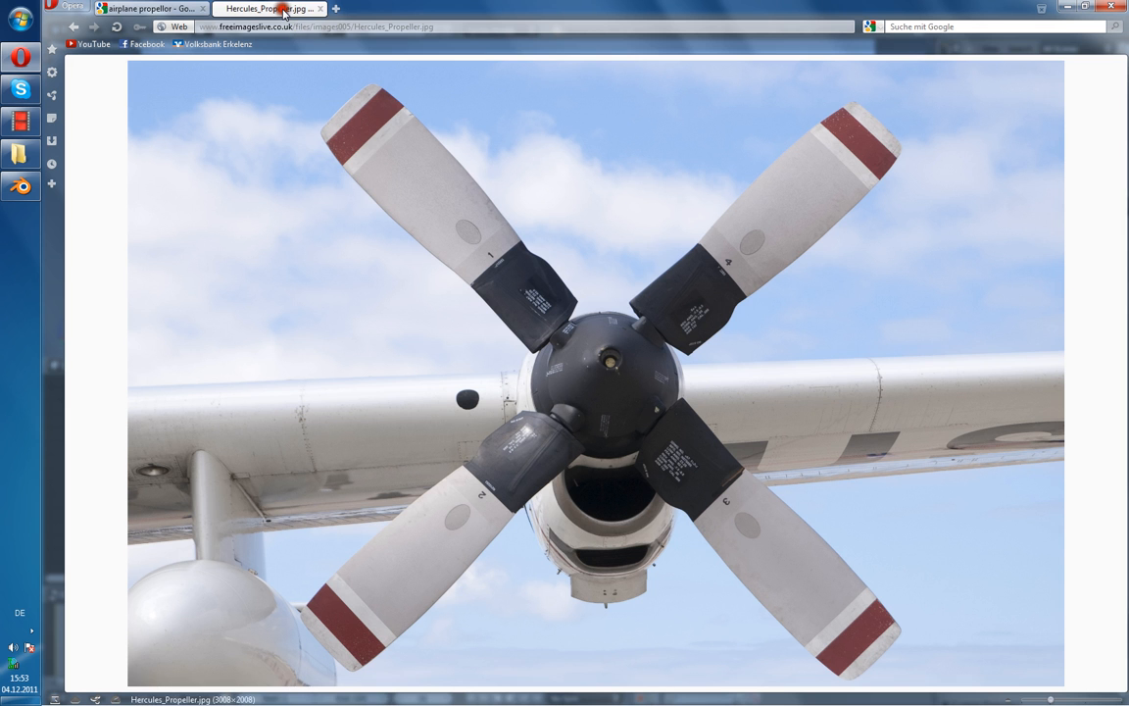
{"action": "right_click", "coordinate": [444, 222]}
{"action": "left_click", "coordinate": [530, 291]}
- Launch Photoshop and paste the copied propeller picture into a new 3008 × 2008 pixel document based on the Clipboard preset
{"action": "left_click", "coordinate": [6, 10]}
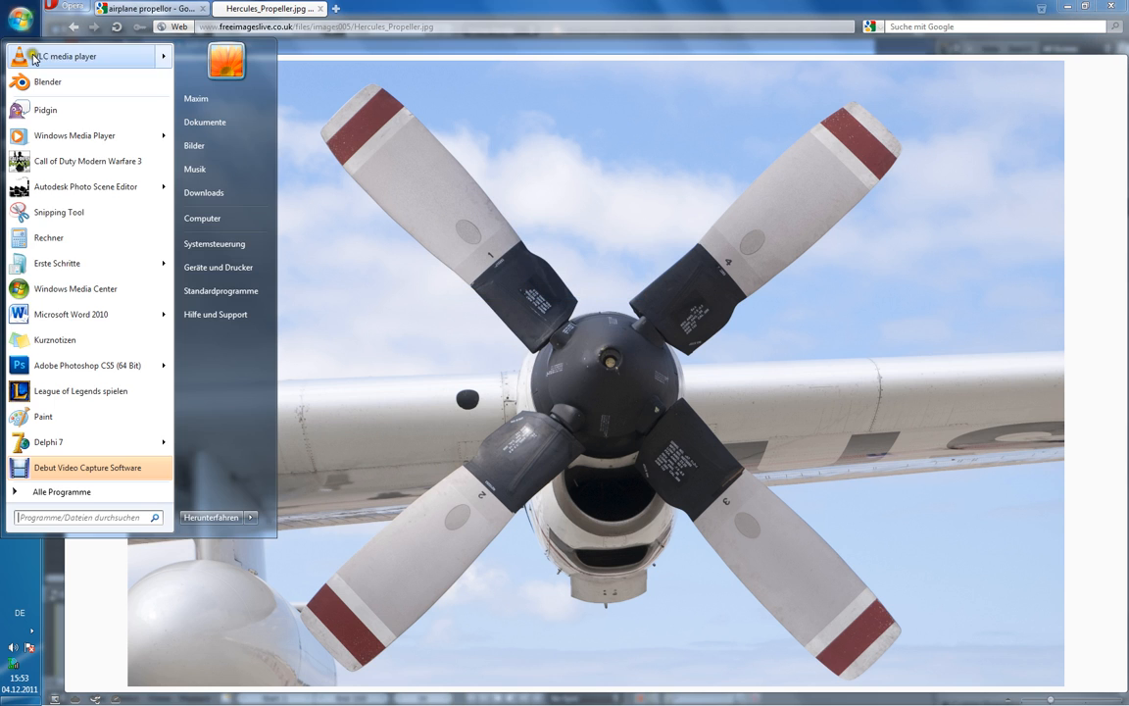
{"action": "left_click", "coordinate": [81, 371]}
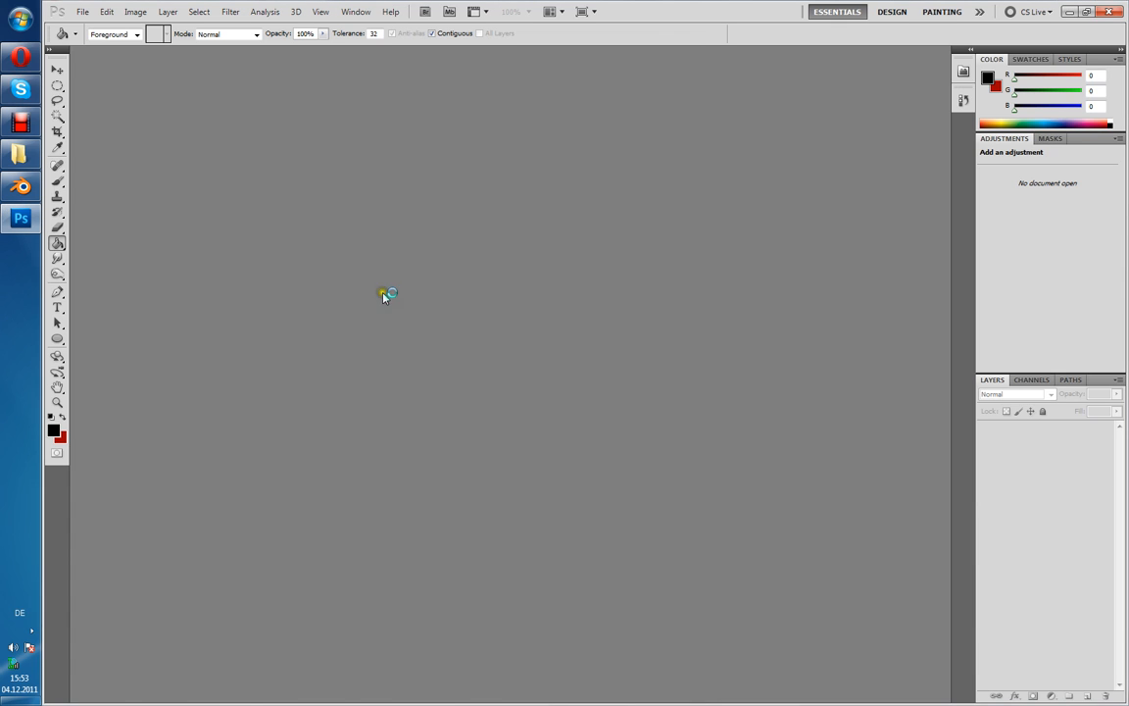
{"action": "left_click", "coordinate": [82, 11]}
{"action": "left_click", "coordinate": [80, 31]}
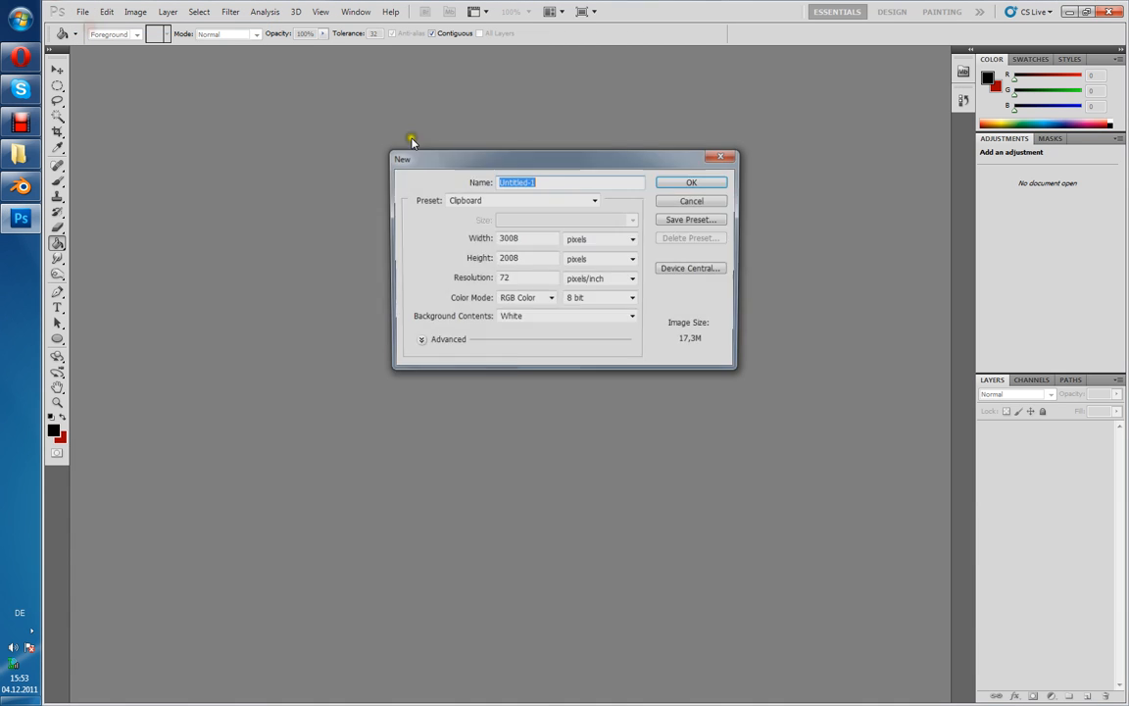
{"action": "left_click", "coordinate": [693, 184]}
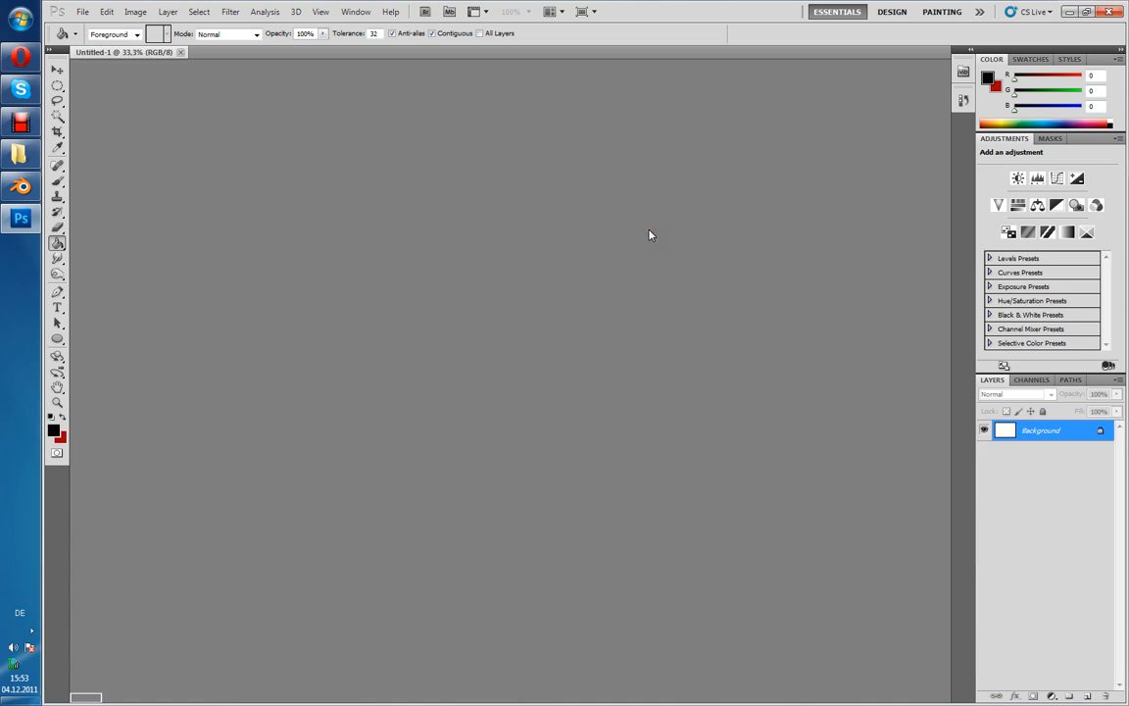
{"action": "key", "text": "ctrl+v"}
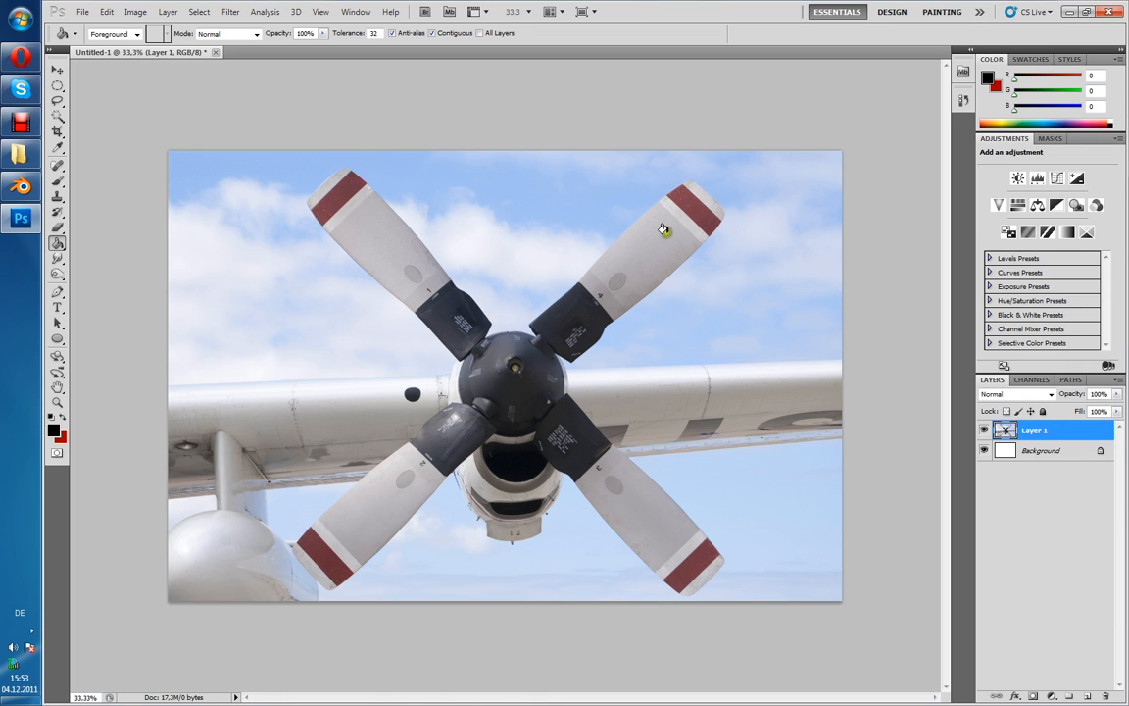
- Delete the white Background layer so only the pasted propeller layer is left
{"action": "left_click", "coordinate": [1058, 451]}
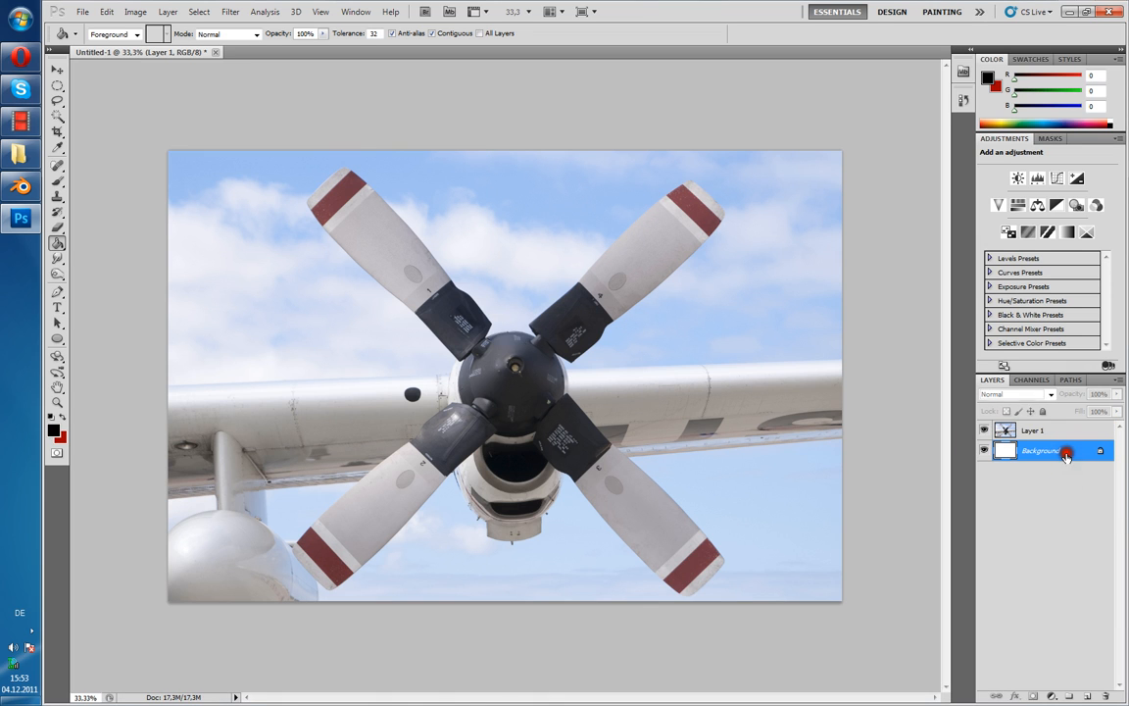
{"action": "left_click", "coordinate": [1109, 696]}
{"action": "left_click", "coordinate": [562, 261]}
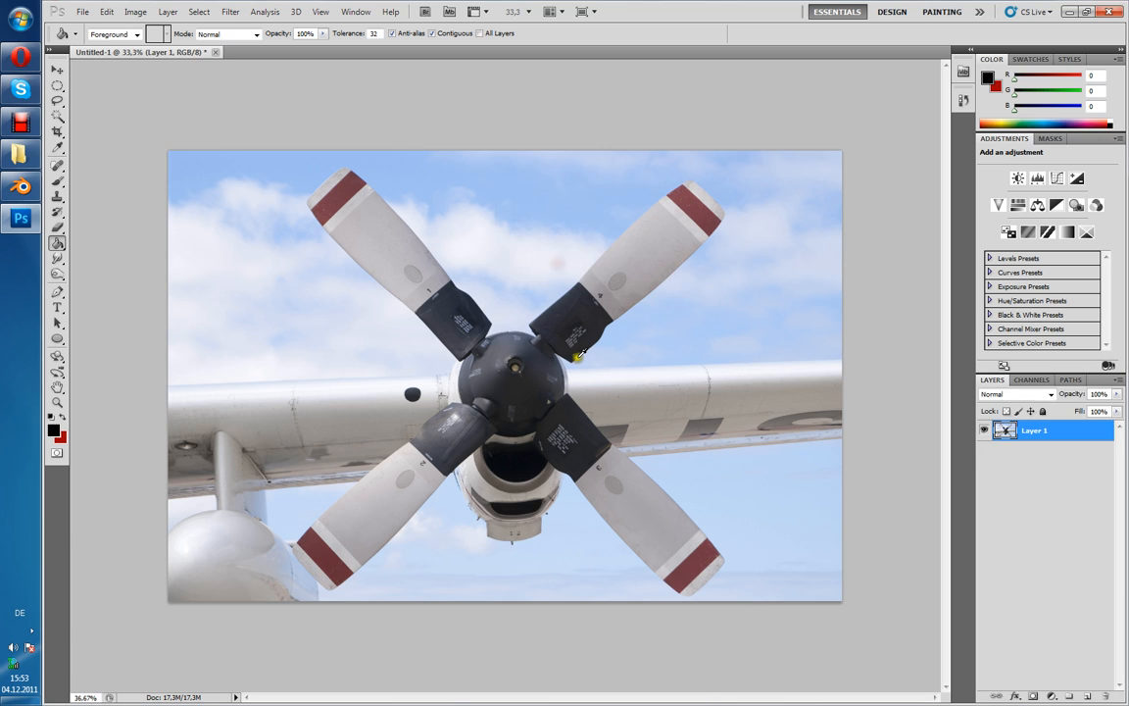
- Start a Pen tool path on the hub beside blade 1 and trace the outer edge of that blade's dark root
{"action": "key", "text": "ctrl+plus"}
{"action": "scroll", "coordinate": [581, 359], "scroll_direction": "up", "scroll_amount": 2, "text": "alt"}
{"action": "scroll", "coordinate": [431, 402], "scroll_direction": "up", "scroll_amount": 3}
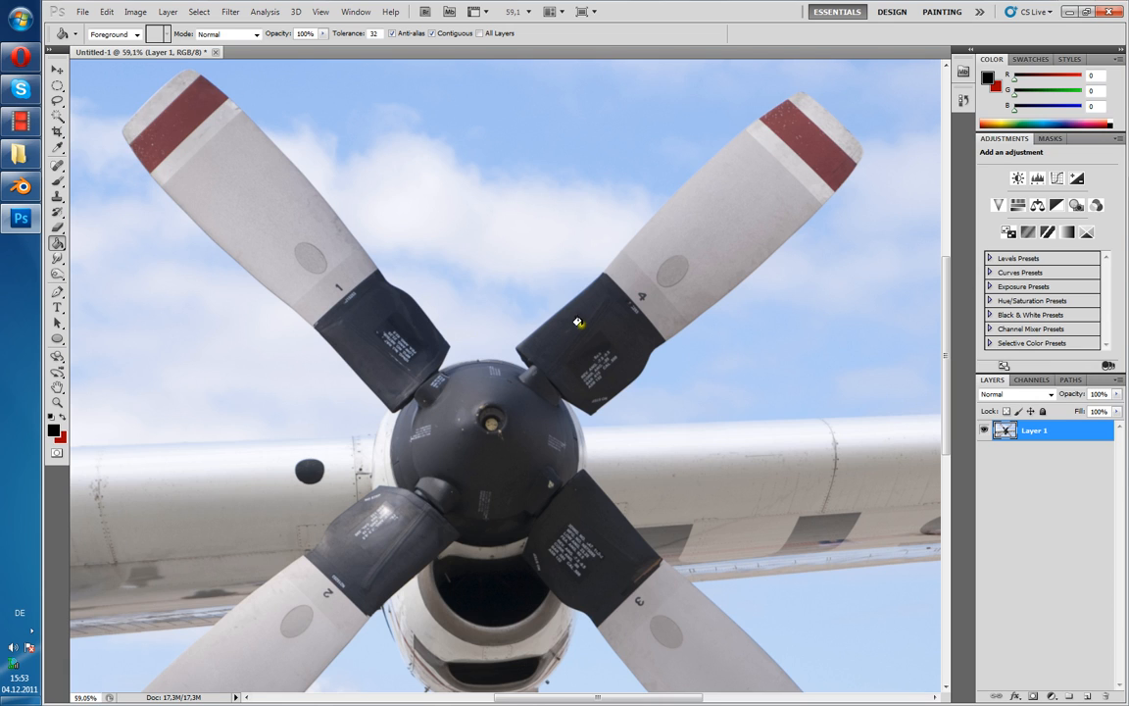
{"action": "left_click", "coordinate": [58, 293]}
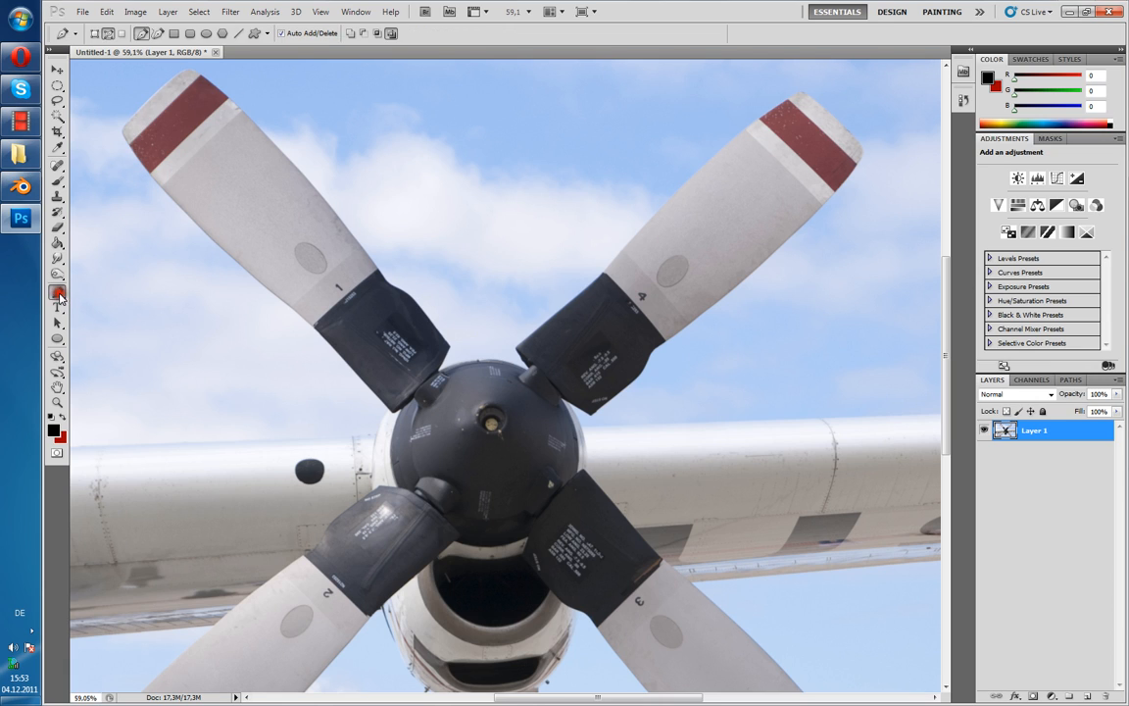
{"action": "scroll", "coordinate": [307, 423], "scroll_direction": "up", "scroll_amount": 1, "text": "alt"}
{"action": "scroll", "coordinate": [335, 429], "scroll_direction": "up", "scroll_amount": 8, "text": "alt"}
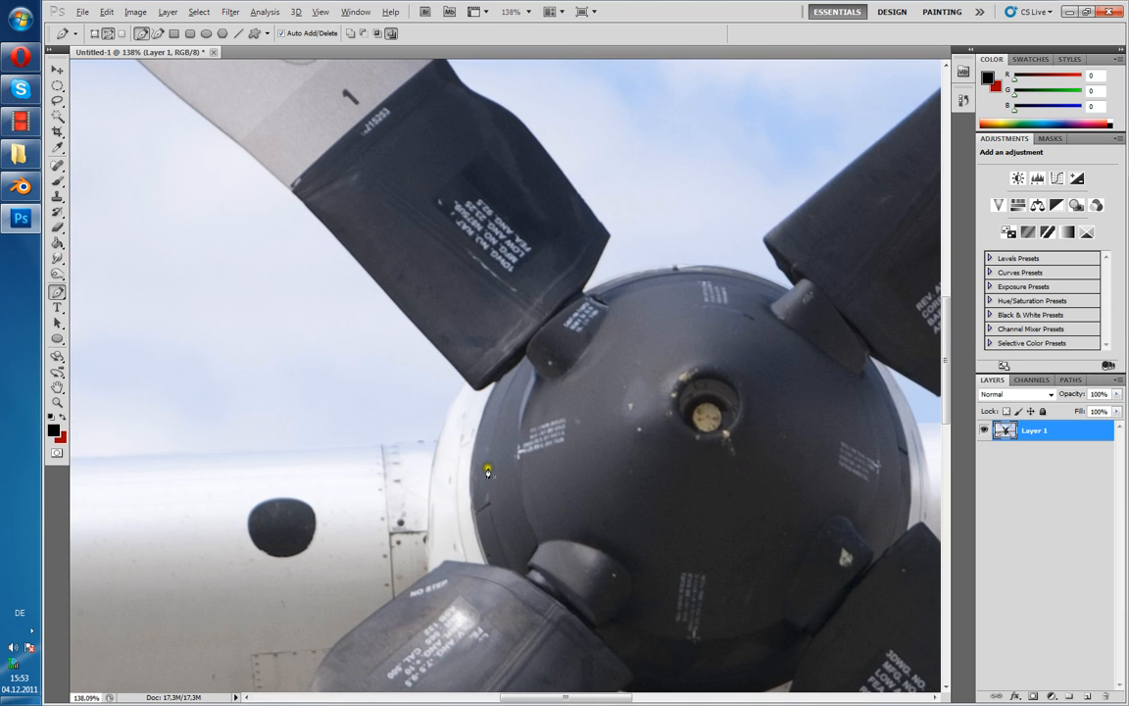
{"action": "left_click", "coordinate": [519, 462]}
{"action": "left_click", "coordinate": [537, 377]}
{"action": "left_click", "coordinate": [525, 358]}
{"action": "left_click", "coordinate": [291, 186]}
- Continue the path along blade 1's outer edge, around its tip and onto the opposite edge below the red stripe
{"action": "scroll", "coordinate": [232, 172], "scroll_direction": "down", "scroll_amount": 5, "text": "alt"}
{"action": "scroll", "coordinate": [142, 321], "scroll_direction": "up", "scroll_amount": 1, "text": "alt"}
{"action": "scroll", "coordinate": [306, 422], "scroll_direction": "down", "scroll_amount": 4, "text": "alt"}
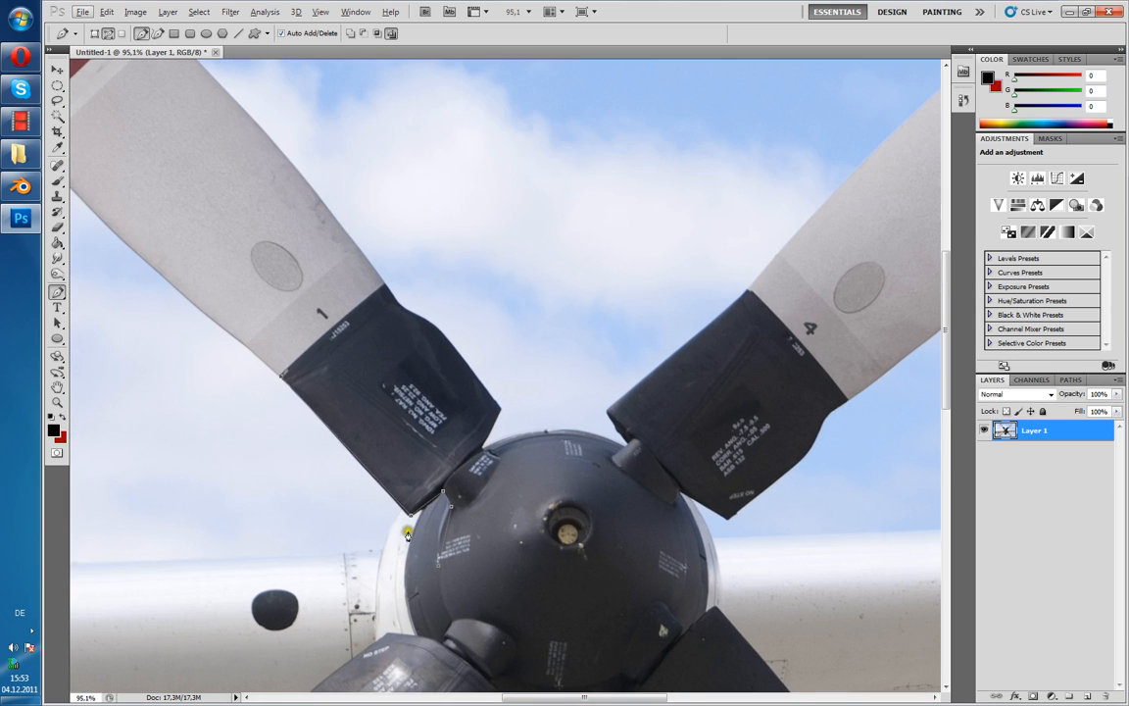
{"action": "left_click", "coordinate": [255, 378]}
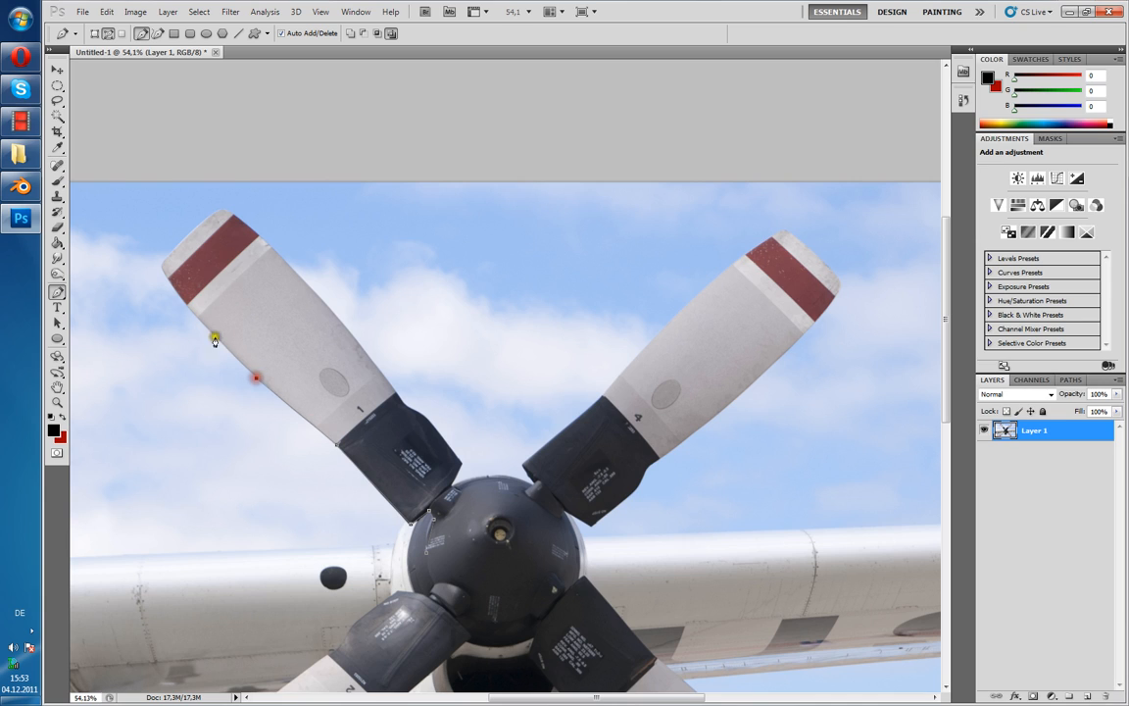
{"action": "left_click", "coordinate": [175, 293]}
{"action": "left_click", "coordinate": [222, 209]}
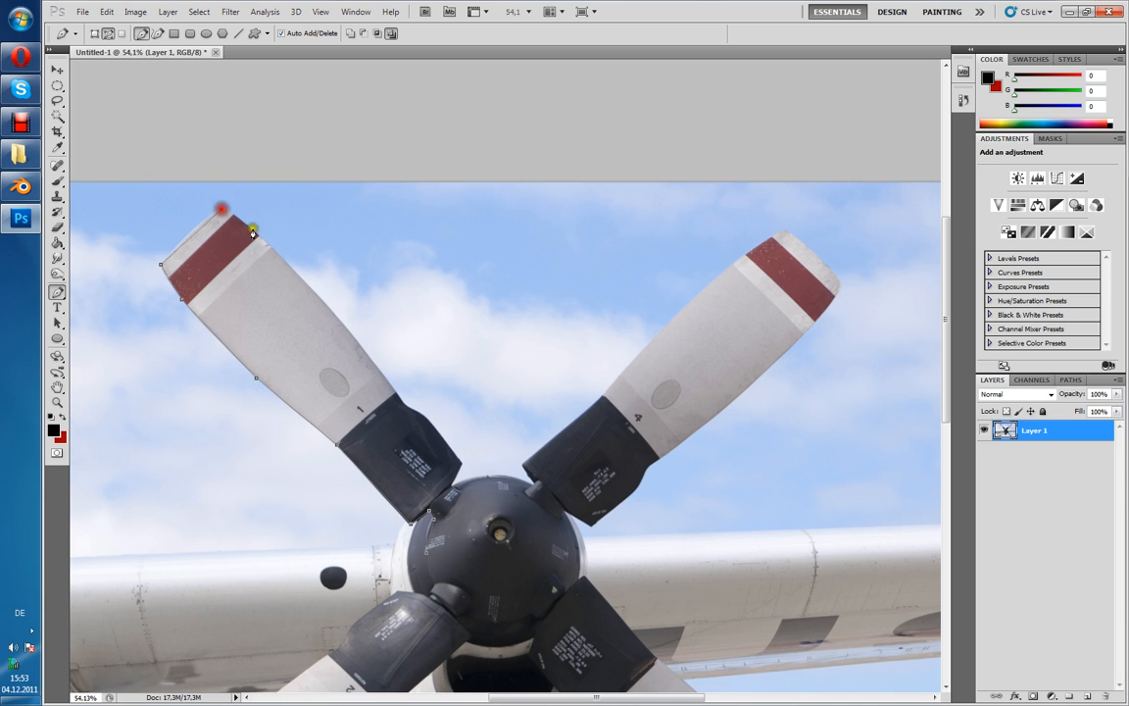
{"action": "left_click", "coordinate": [301, 282]}
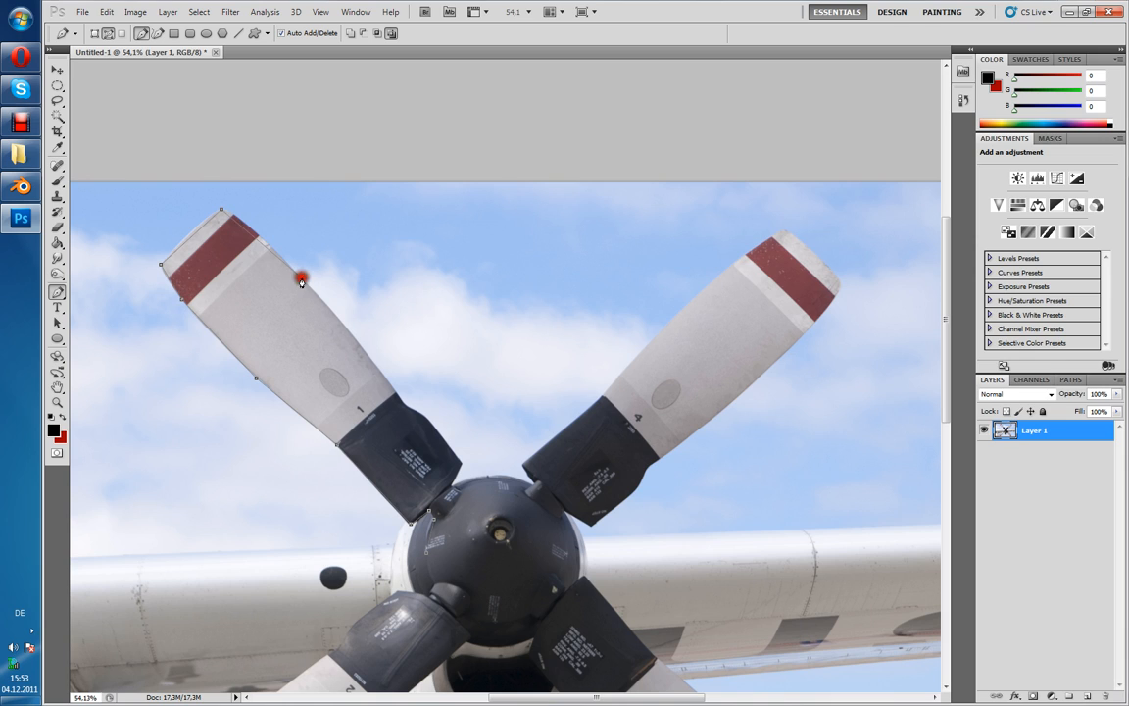
- Add anchor points on blade 1's tip and beside its red stripe, fitting the path to the blade outline
{"action": "left_click", "coordinate": [204, 230]}
{"action": "left_click", "coordinate": [196, 226]}
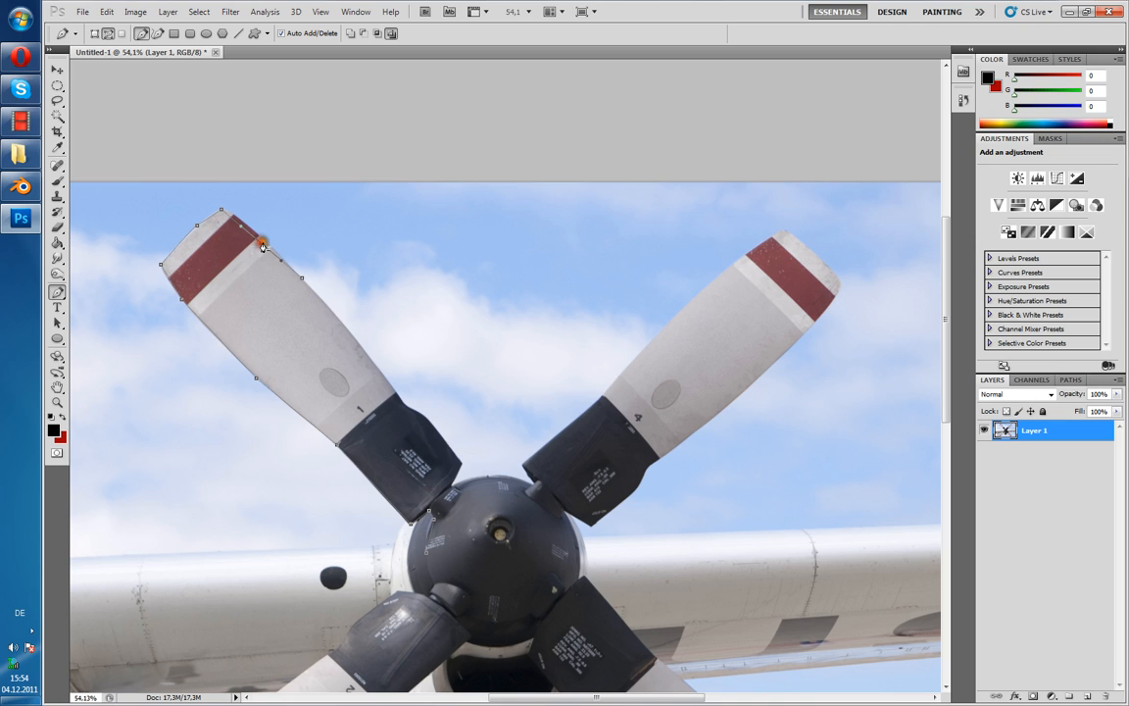
{"action": "left_click_drag", "start_coordinate": [262, 242], "coordinate": [266, 239]}
- Continue the path down the inner edge of blade 1's dark root and onto the top of the hub
{"action": "left_click_drag", "start_coordinate": [397, 397], "coordinate": [391, 391]}
{"action": "left_click", "coordinate": [396, 391]}
{"action": "left_click", "coordinate": [416, 405]}
{"action": "left_click", "coordinate": [422, 418]}
{"action": "left_click", "coordinate": [492, 475]}
{"action": "left_click", "coordinate": [534, 485]}
{"action": "left_click", "coordinate": [496, 476]}
{"action": "left_click", "coordinate": [498, 482]}
{"action": "left_click", "coordinate": [497, 485]}
- Trace the path from blade 4's dark root along its upper edge and across its tip
{"action": "left_click", "coordinate": [527, 461]}
{"action": "left_click", "coordinate": [600, 401]}
{"action": "left_click", "coordinate": [701, 290]}
{"action": "left_click", "coordinate": [784, 233]}
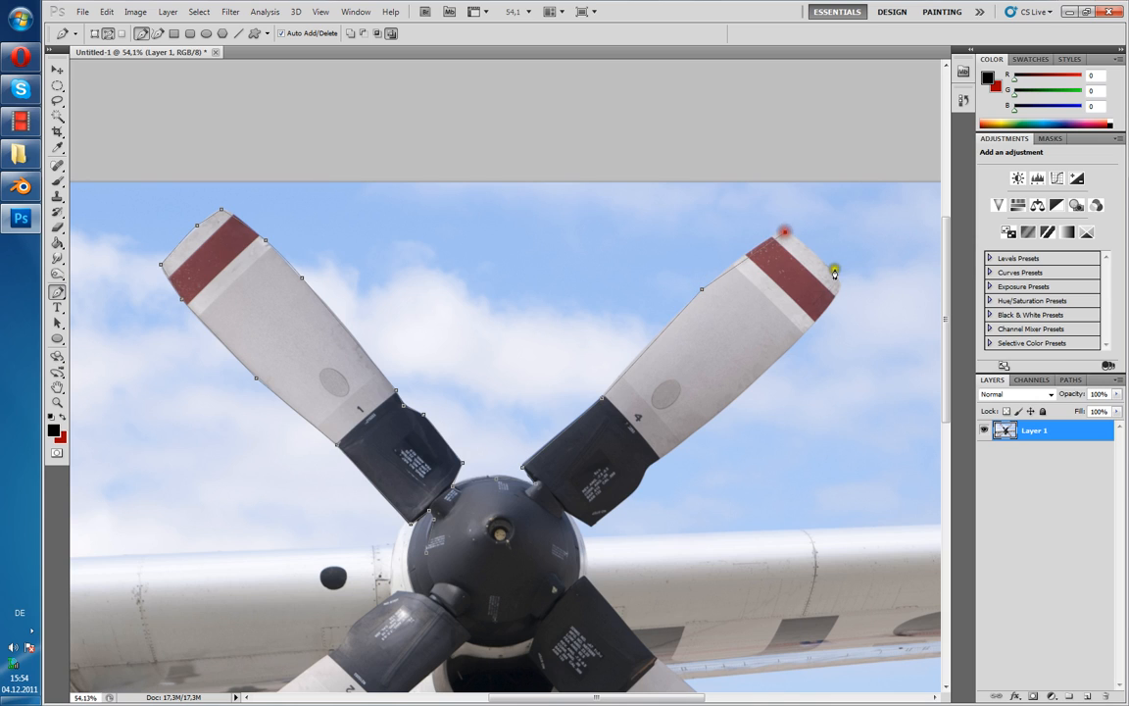
{"action": "left_click", "coordinate": [840, 284]}
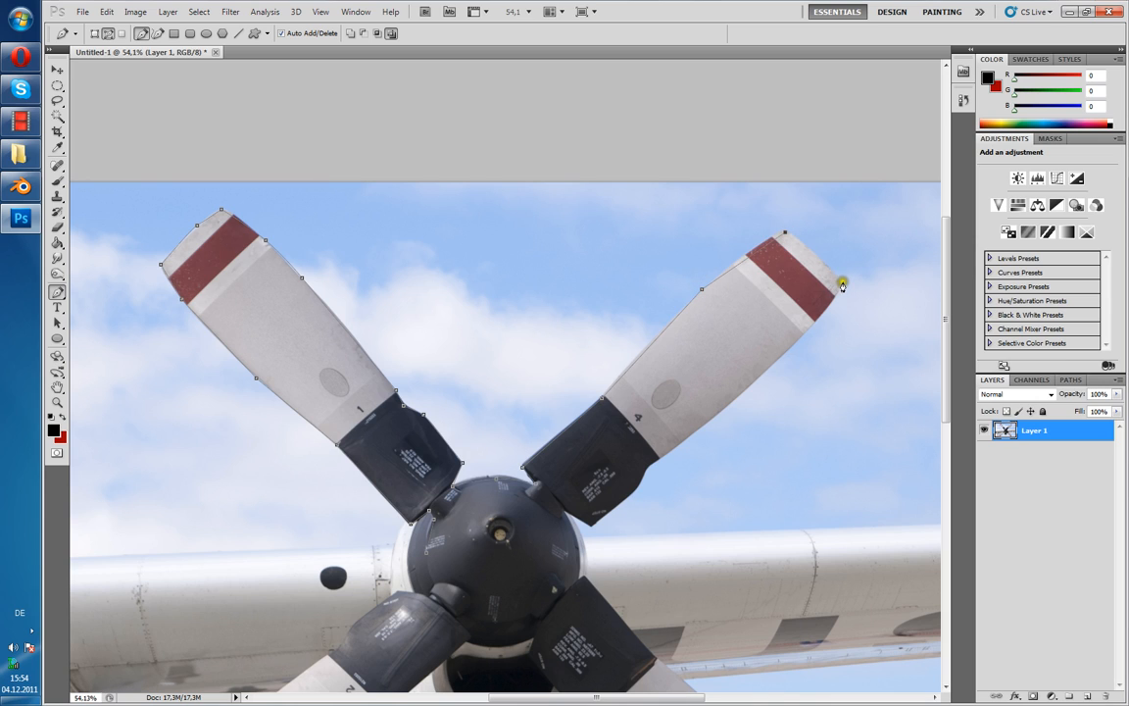
- Trace the path back along blade 4's lower edge and around the outer corner of its dark root
{"action": "left_click", "coordinate": [765, 372]}
{"action": "left_click", "coordinate": [656, 463]}
{"action": "left_click", "coordinate": [645, 471]}
{"action": "left_click", "coordinate": [637, 487]}
{"action": "left_click", "coordinate": [593, 529]}
- Continue the path from blade 4's root down the side of the hub and across its lower part
{"action": "left_click", "coordinate": [578, 549]}
{"action": "left_click", "coordinate": [576, 548]}
{"action": "left_click", "coordinate": [470, 591]}
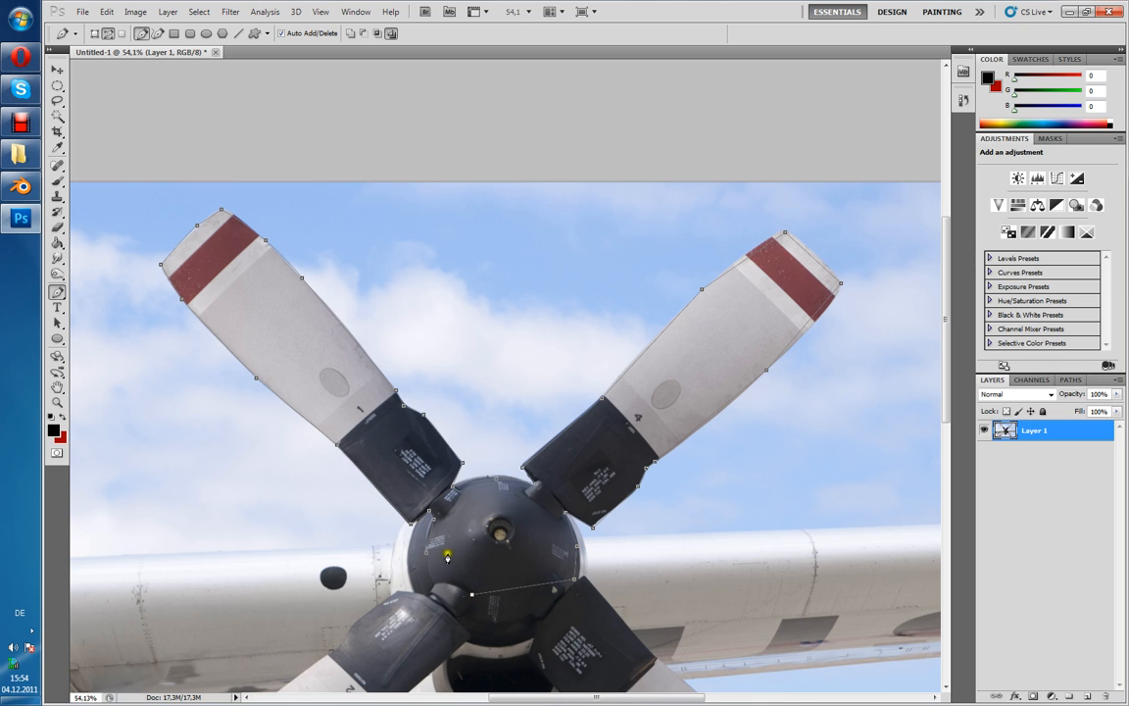
- Add anchor points along blade 4's lower and upper edges and at the upper end of its red stripe to fit the outline
{"action": "scroll", "coordinate": [635, 534], "scroll_direction": "up", "scroll_amount": 3, "text": "alt"}
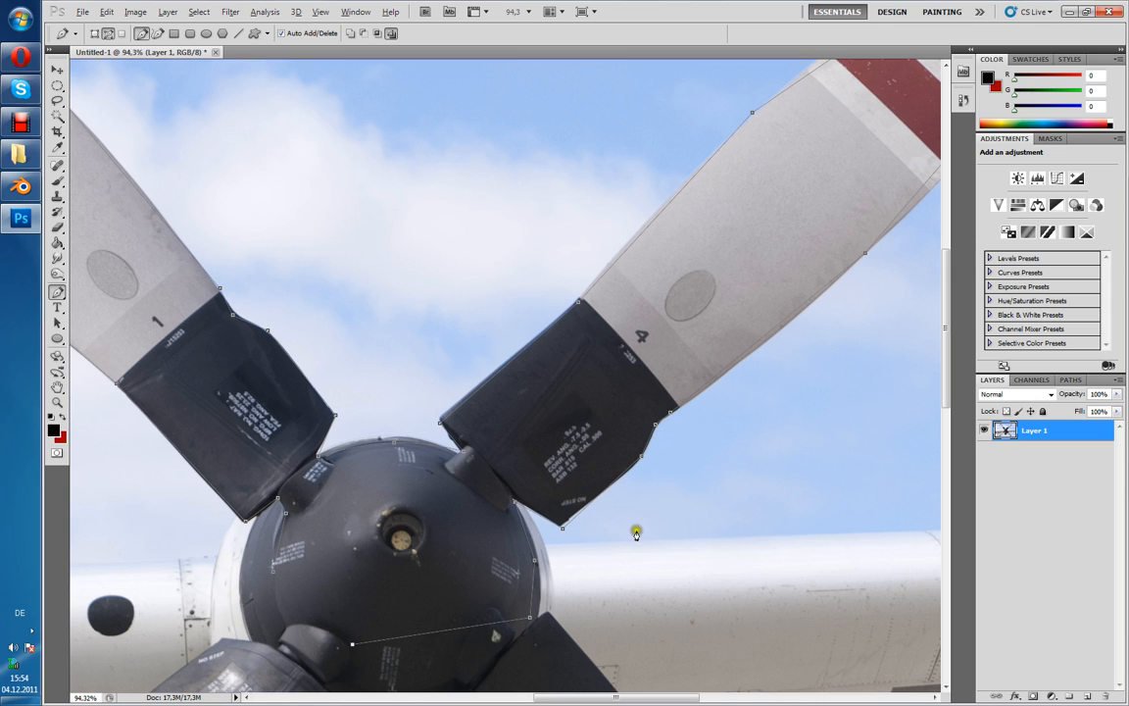
{"action": "left_click", "coordinate": [769, 332]}
{"action": "left_click", "coordinate": [665, 205]}
{"action": "left_click_drag", "start_coordinate": [664, 205], "coordinate": [661, 206]}
{"action": "scroll", "coordinate": [660, 206], "scroll_direction": "up", "scroll_amount": 3}
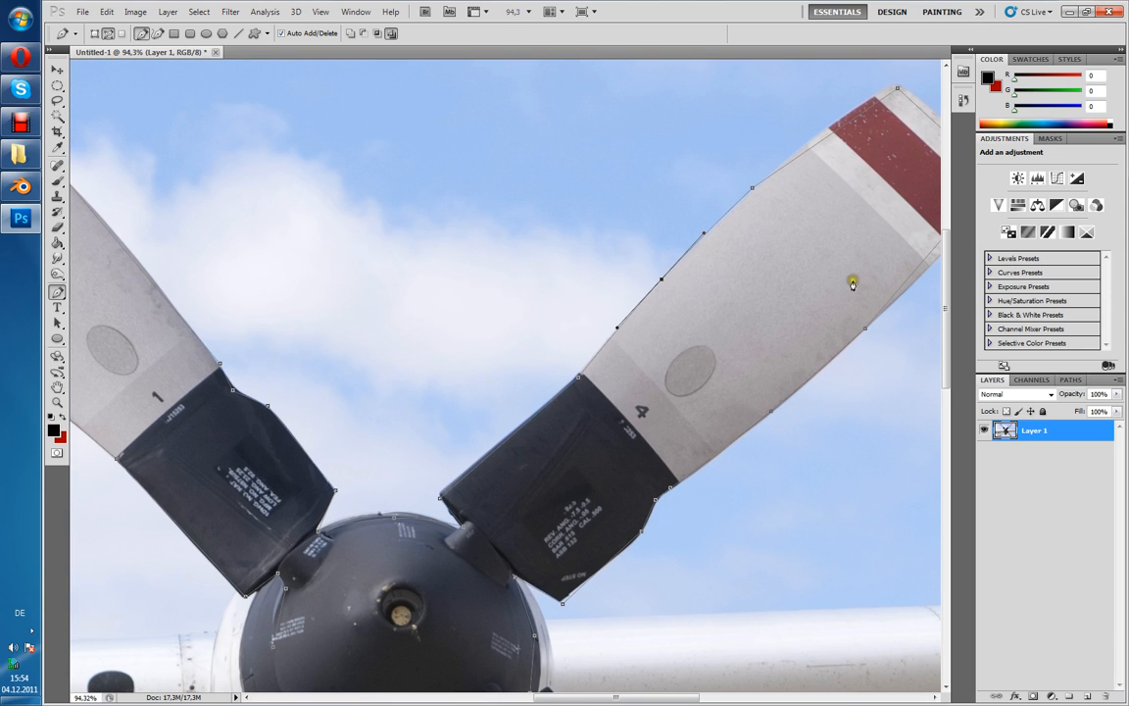
{"action": "left_click", "coordinate": [830, 126]}
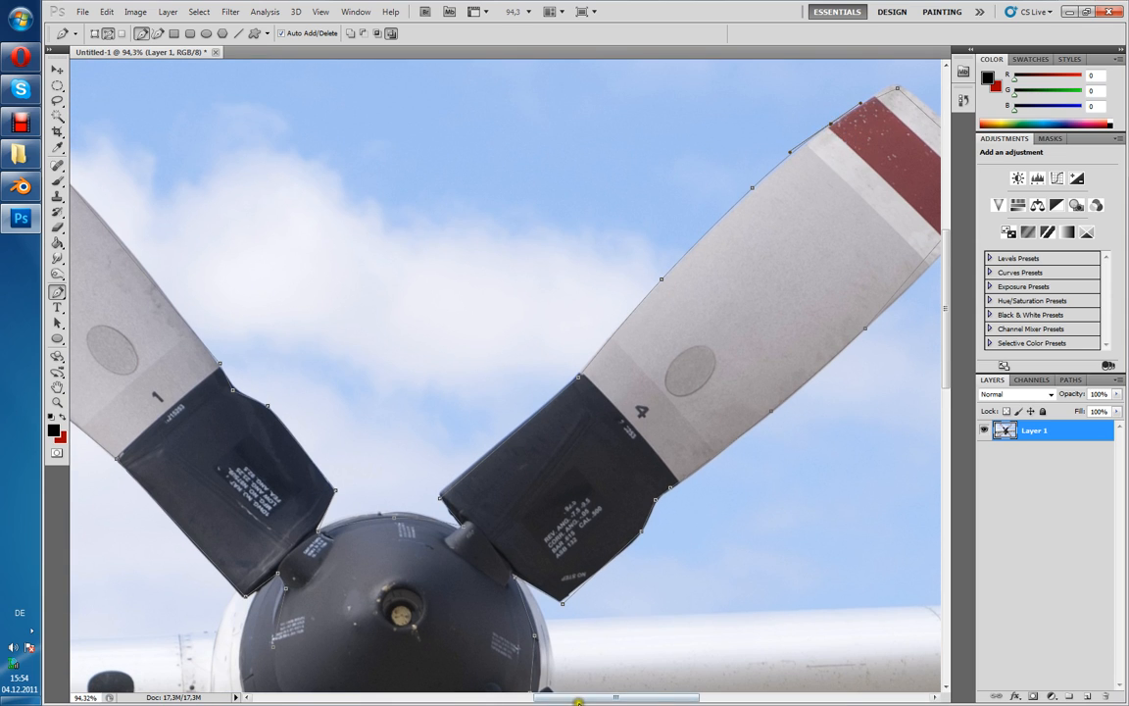
- Add an anchor point at the lower end of blade 4's red stripe and curve the path along the blade's edge
{"action": "left_click_drag", "start_coordinate": [578, 702], "coordinate": [640, 700]}
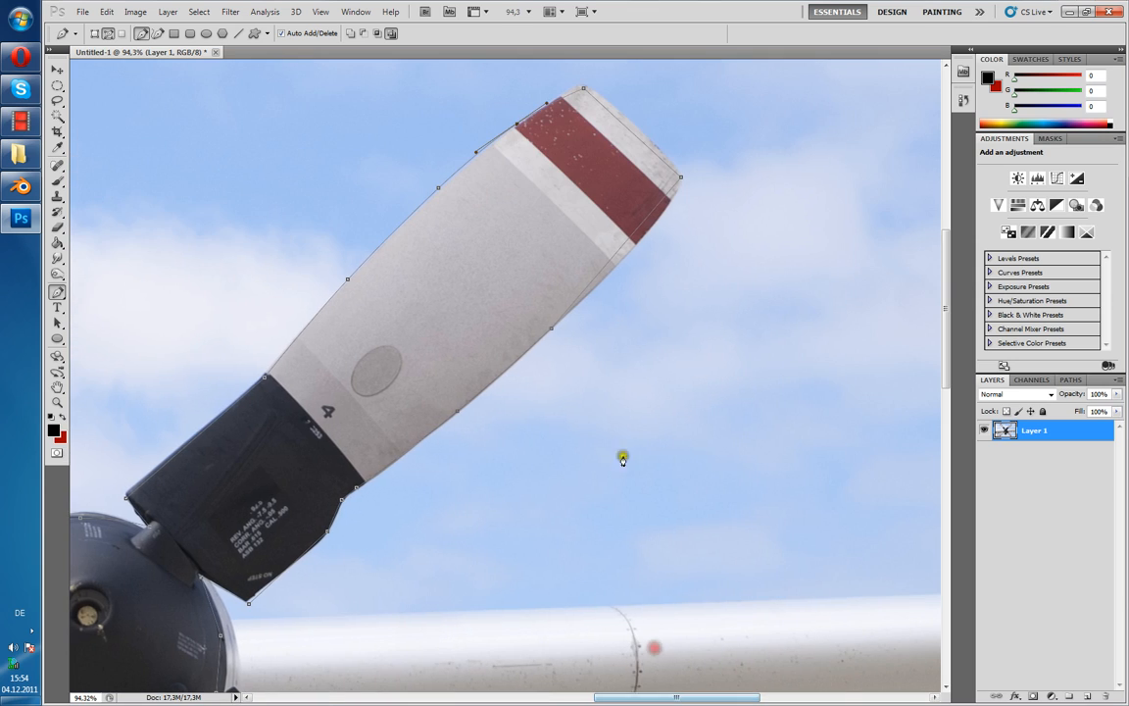
{"action": "left_click", "coordinate": [632, 249]}
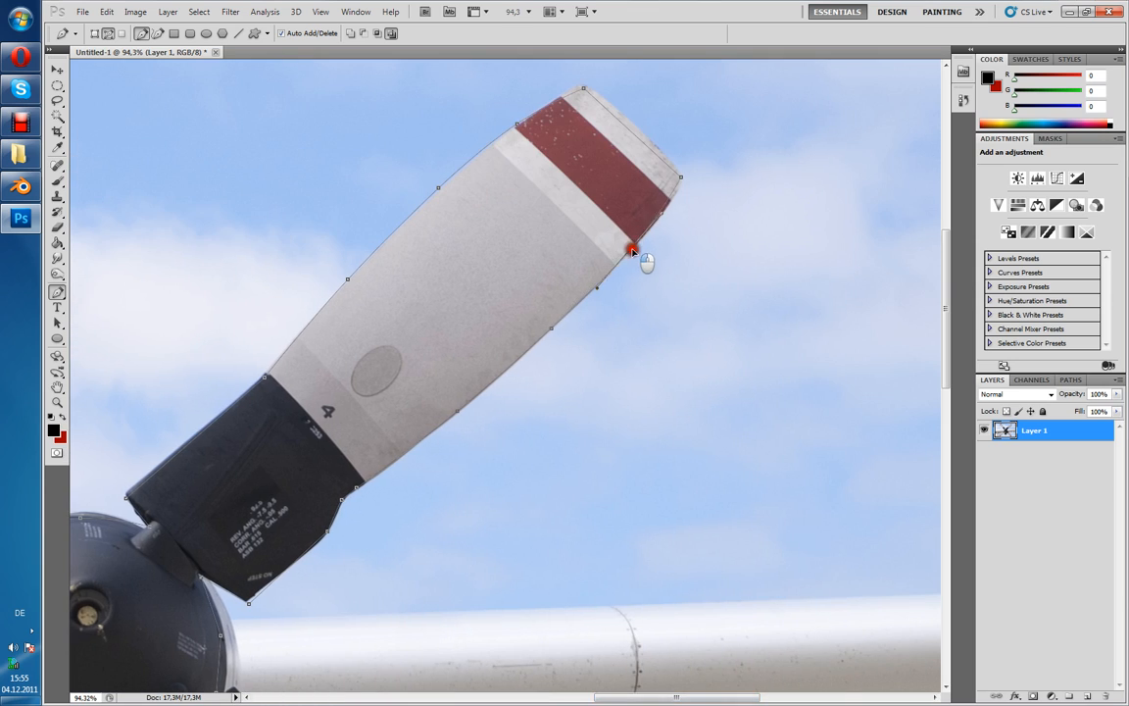
{"action": "left_click", "coordinate": [676, 179]}
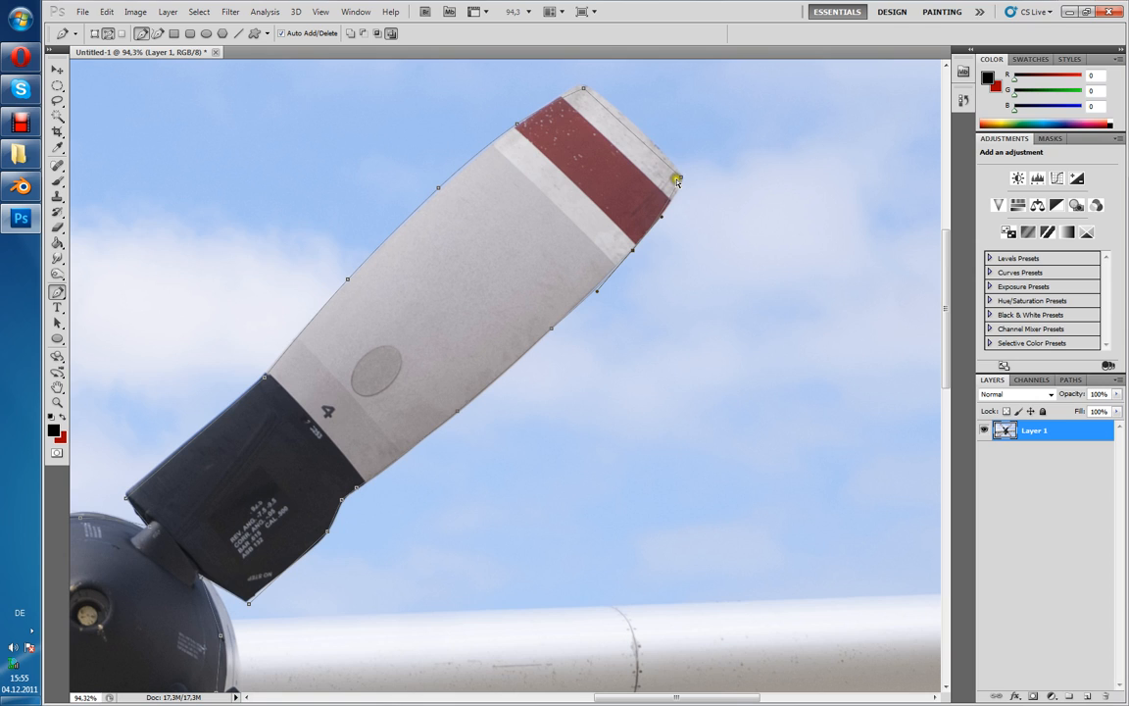
- Add an anchor point midway along blade 4's tip and adjust the tip's corner points to follow its rounded outline
{"action": "left_click", "coordinate": [641, 141]}
{"action": "left_click_drag", "start_coordinate": [641, 139], "coordinate": [641, 131], "text": "ctrl"}
{"action": "left_click", "coordinate": [580, 89]}
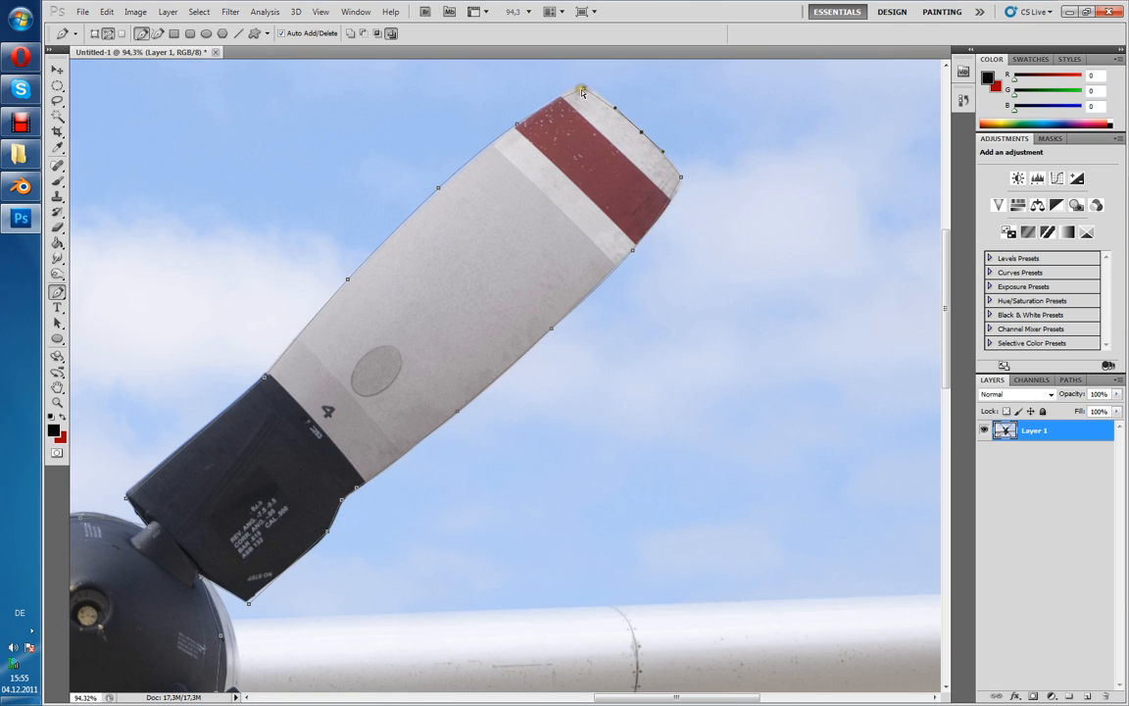
{"action": "left_click", "coordinate": [582, 87]}
{"action": "left_click", "coordinate": [664, 154]}
{"action": "left_click", "coordinate": [679, 176]}
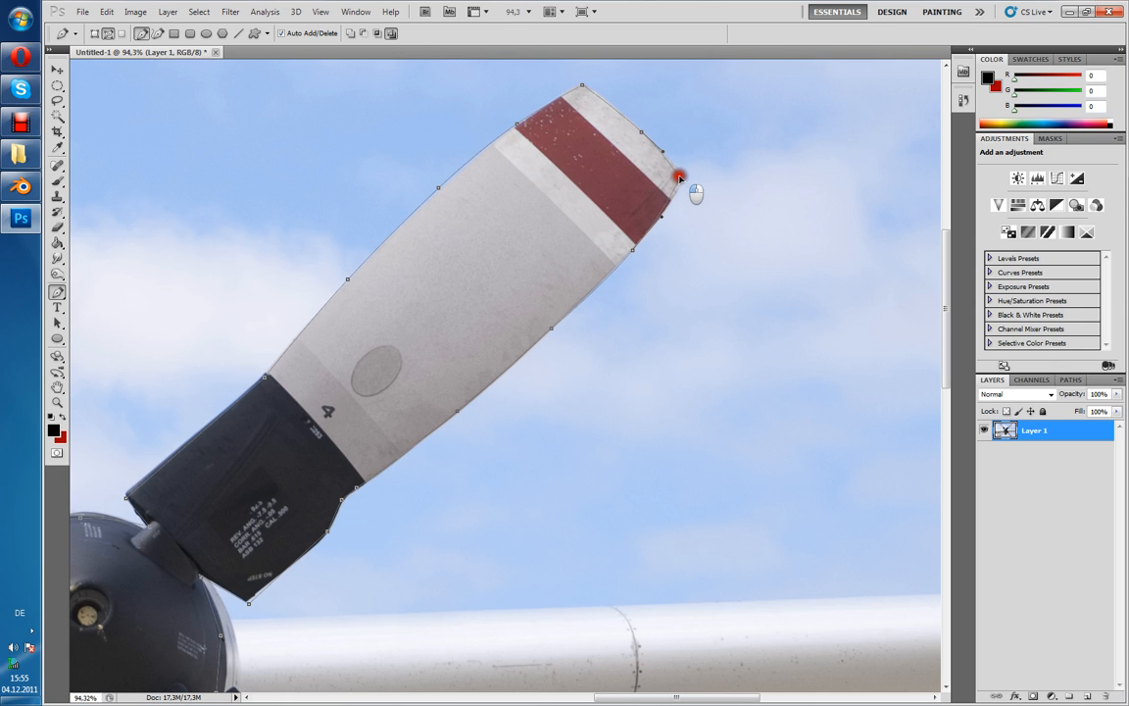
- Add and reposition anchor points so the path follows the hub's left side and curves around its lower part between the two bottom blades
{"action": "scroll", "coordinate": [271, 580], "scroll_direction": "down", "scroll_amount": 3}
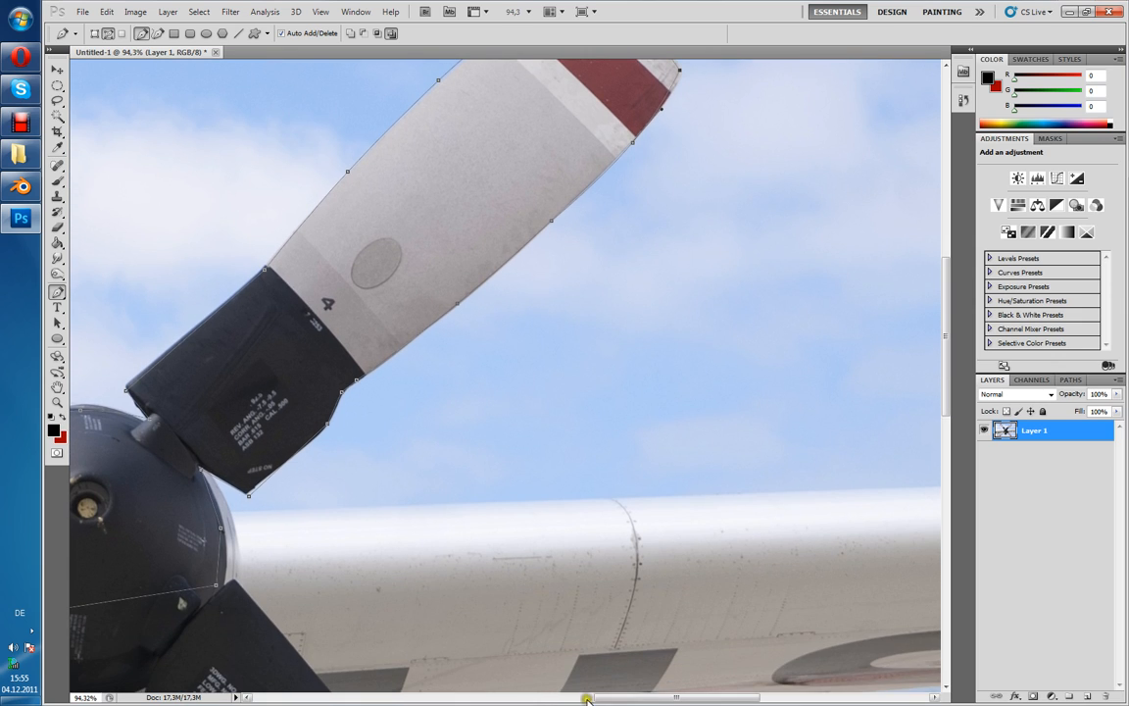
{"action": "left_click_drag", "start_coordinate": [604, 700], "coordinate": [543, 699]}
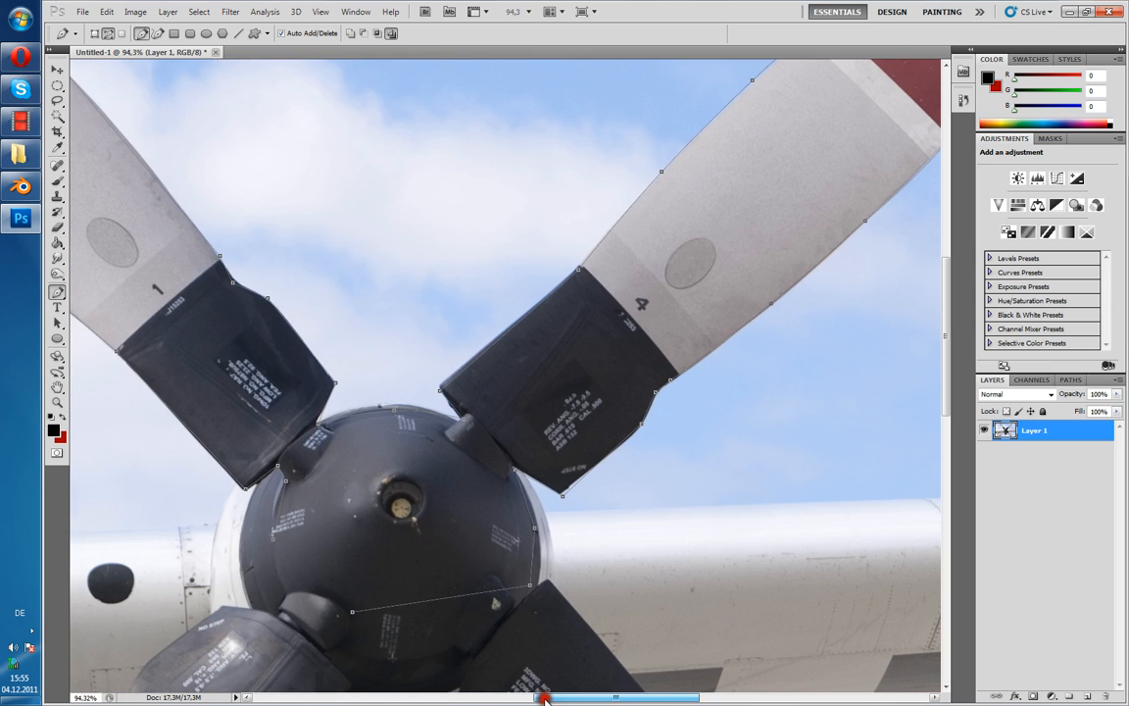
{"action": "left_click", "coordinate": [270, 513]}
{"action": "left_click_drag", "start_coordinate": [278, 580], "coordinate": [315, 605]}
{"action": "left_click", "coordinate": [281, 583]}
{"action": "left_click", "coordinate": [285, 585]}
{"action": "key", "text": "alt"}
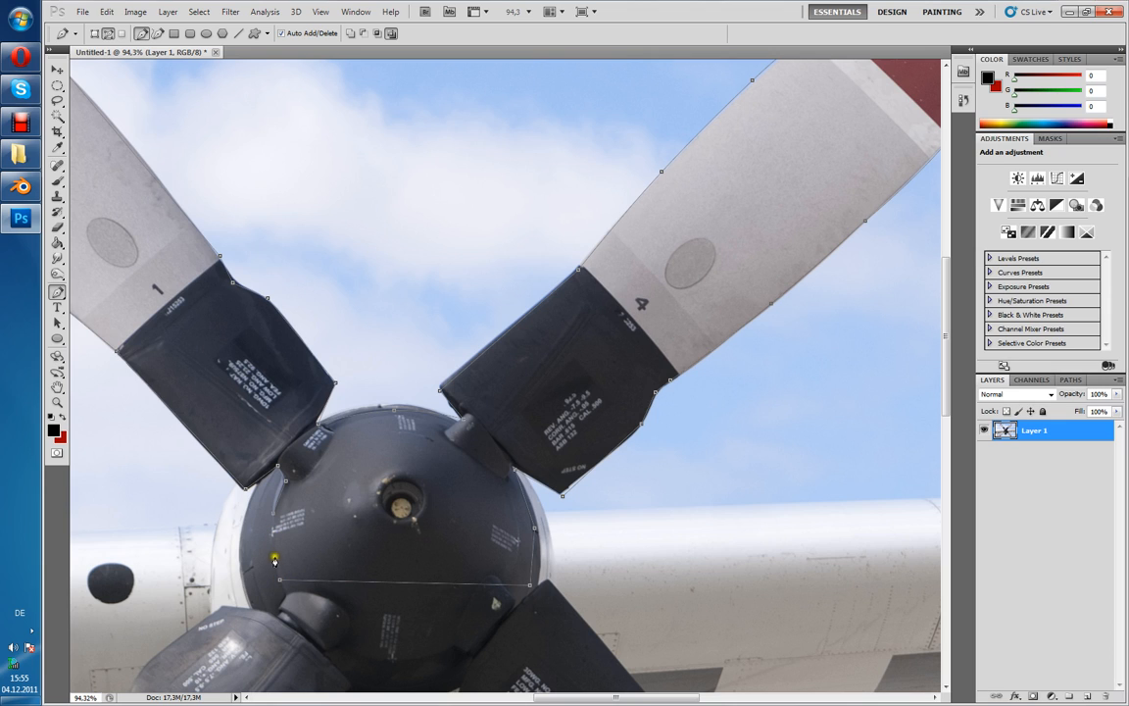
{"action": "left_click_drag", "start_coordinate": [409, 623], "coordinate": [448, 650]}
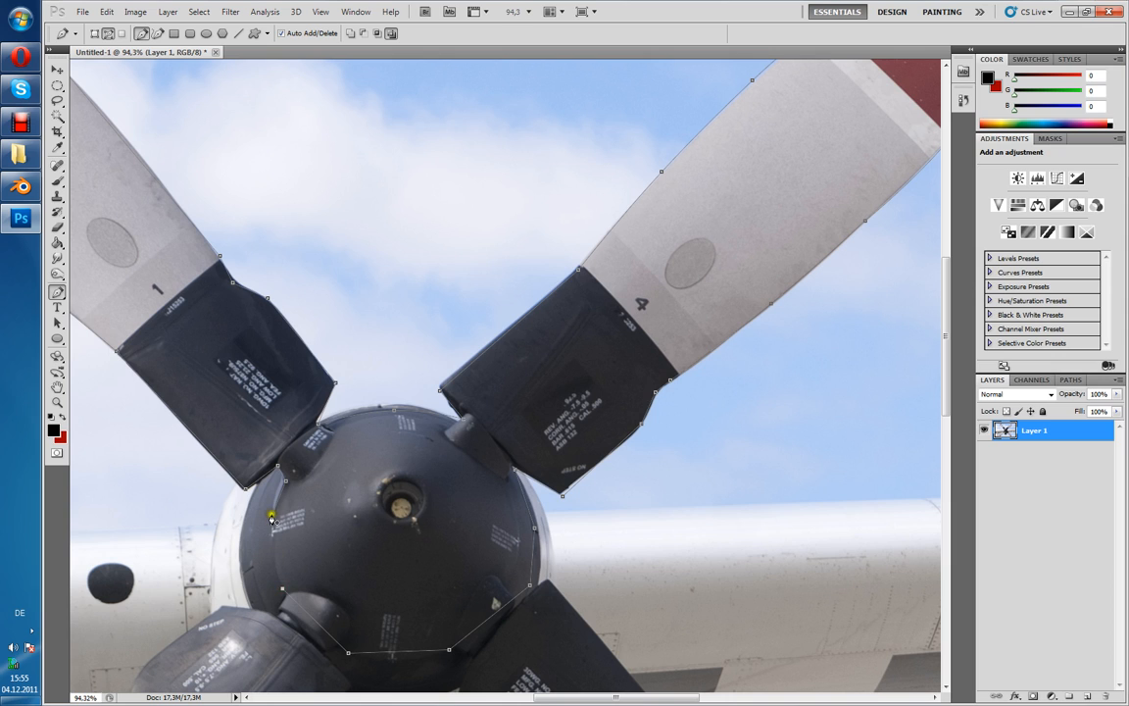
- Convert the finished propeller path into a new anti-aliased selection
{"action": "right_click", "coordinate": [271, 512]}
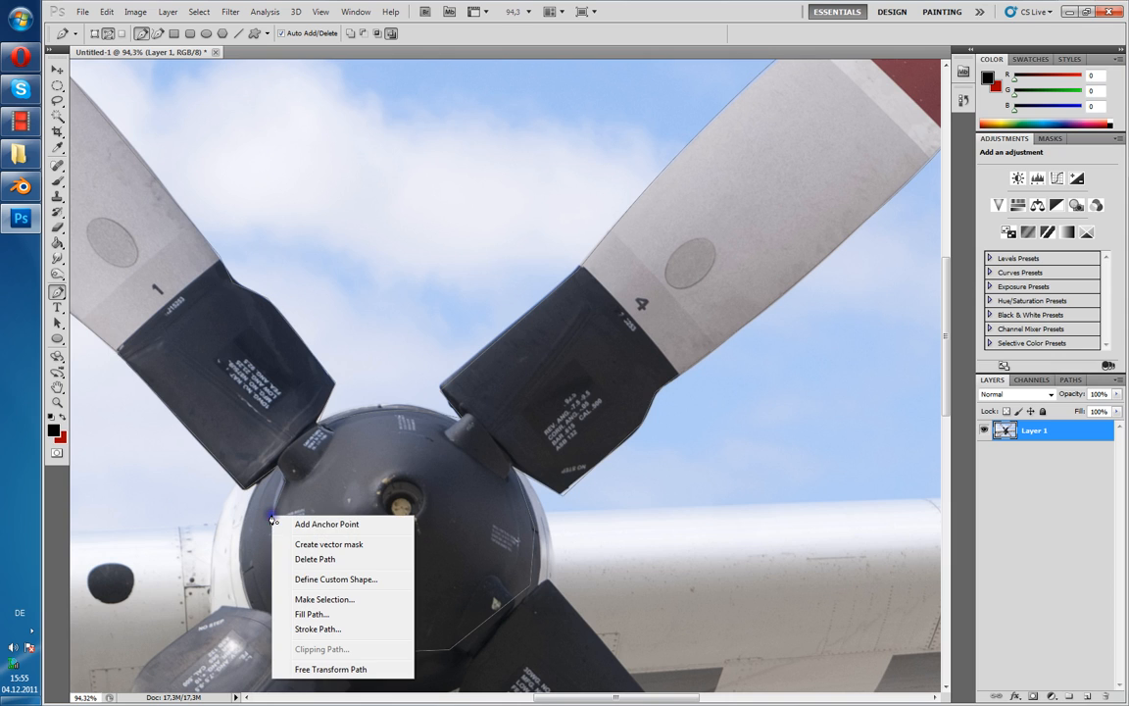
{"action": "left_click", "coordinate": [311, 598]}
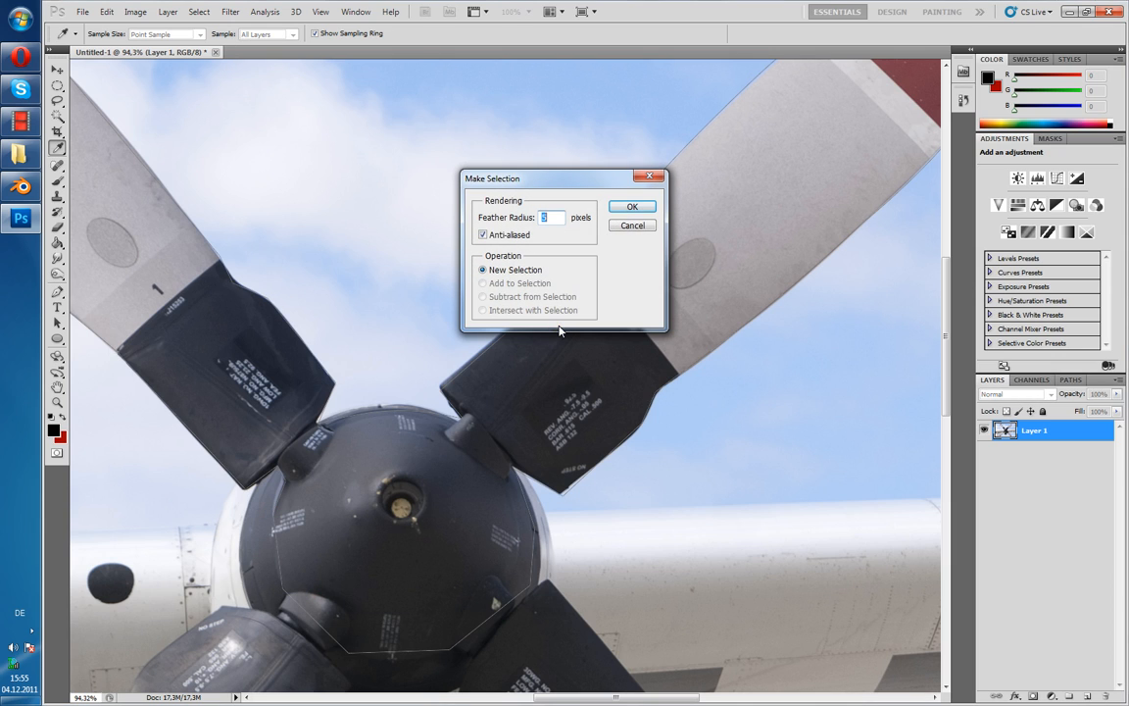
{"action": "left_click", "coordinate": [628, 207]}
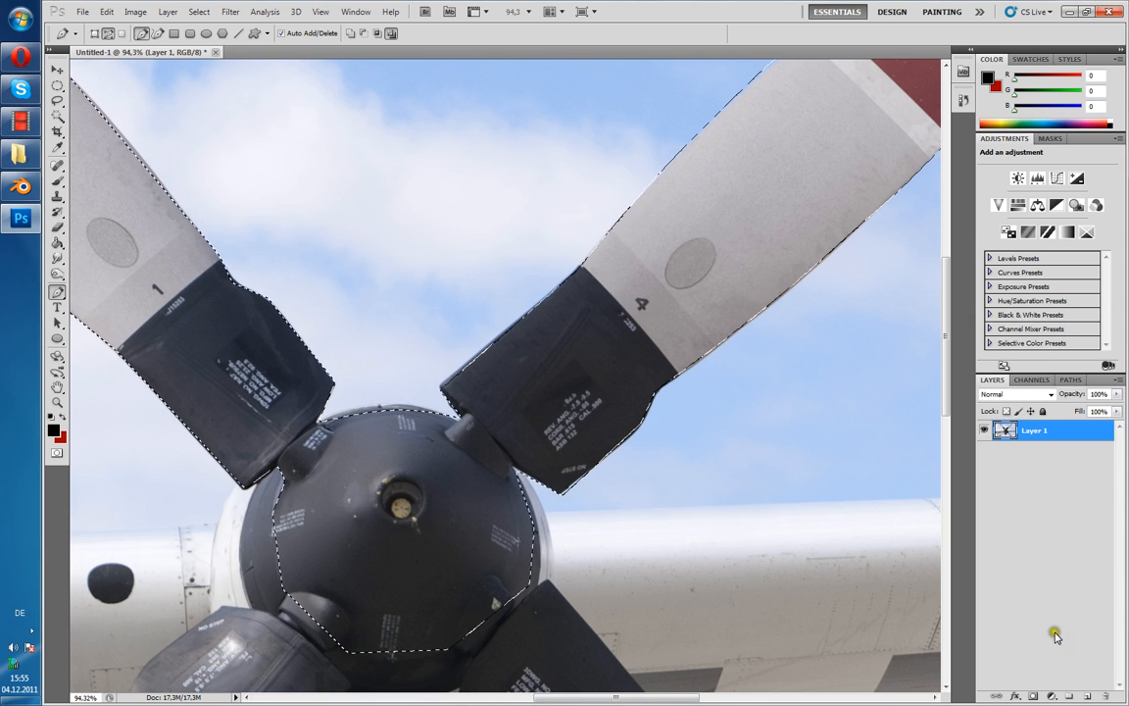
- Copy the selected blades and hub onto a new layer and hide Layer 1 with the original photo
{"action": "left_click", "coordinate": [1087, 696]}
{"action": "key", "text": "ctrl+d"}
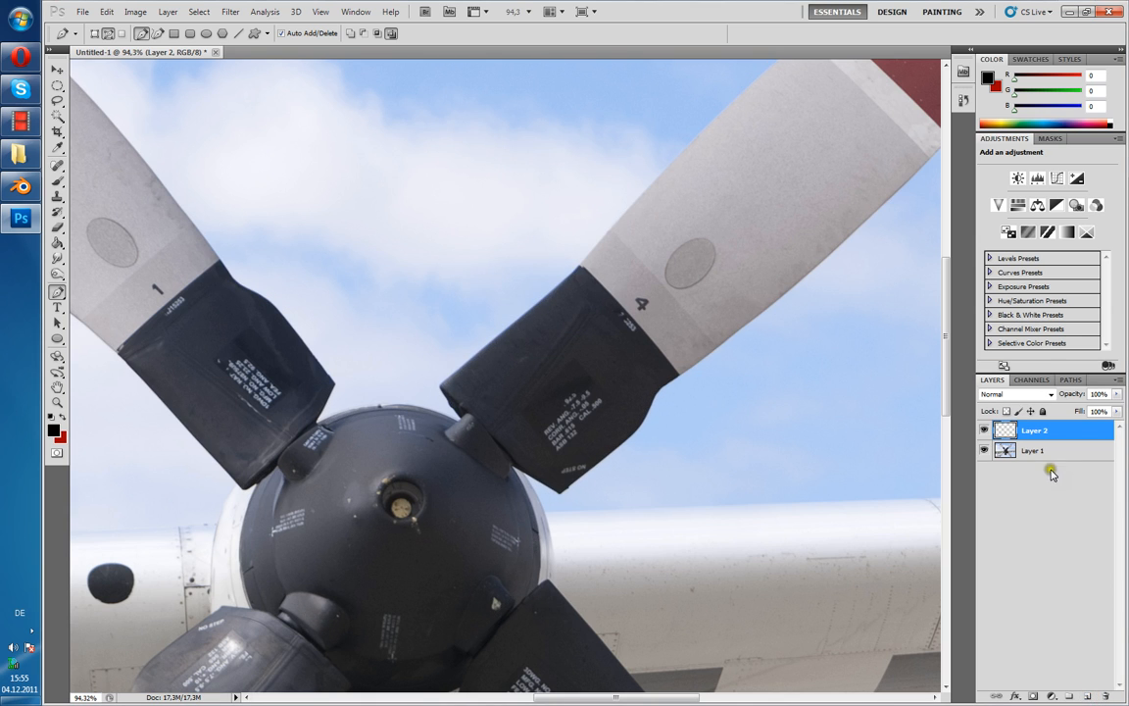
{"action": "left_click", "coordinate": [984, 450]}
{"action": "key", "text": "ctrl+0"}
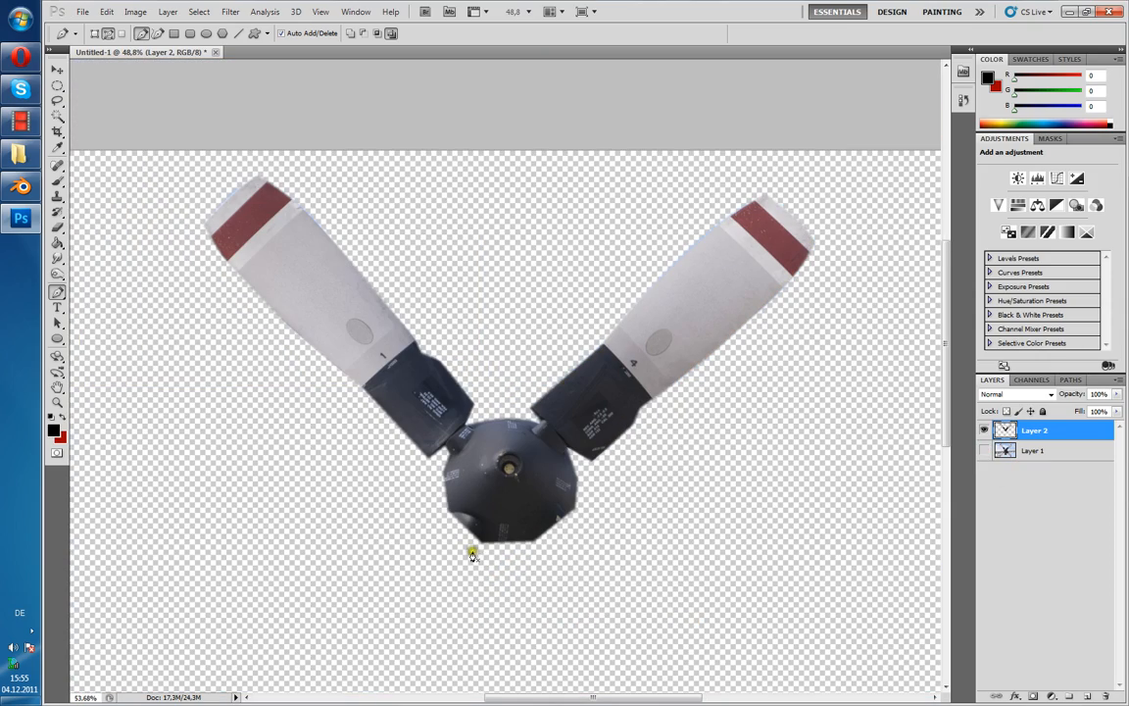
{"action": "scroll", "coordinate": [472, 549], "scroll_direction": "up", "scroll_amount": 2, "text": "alt"}
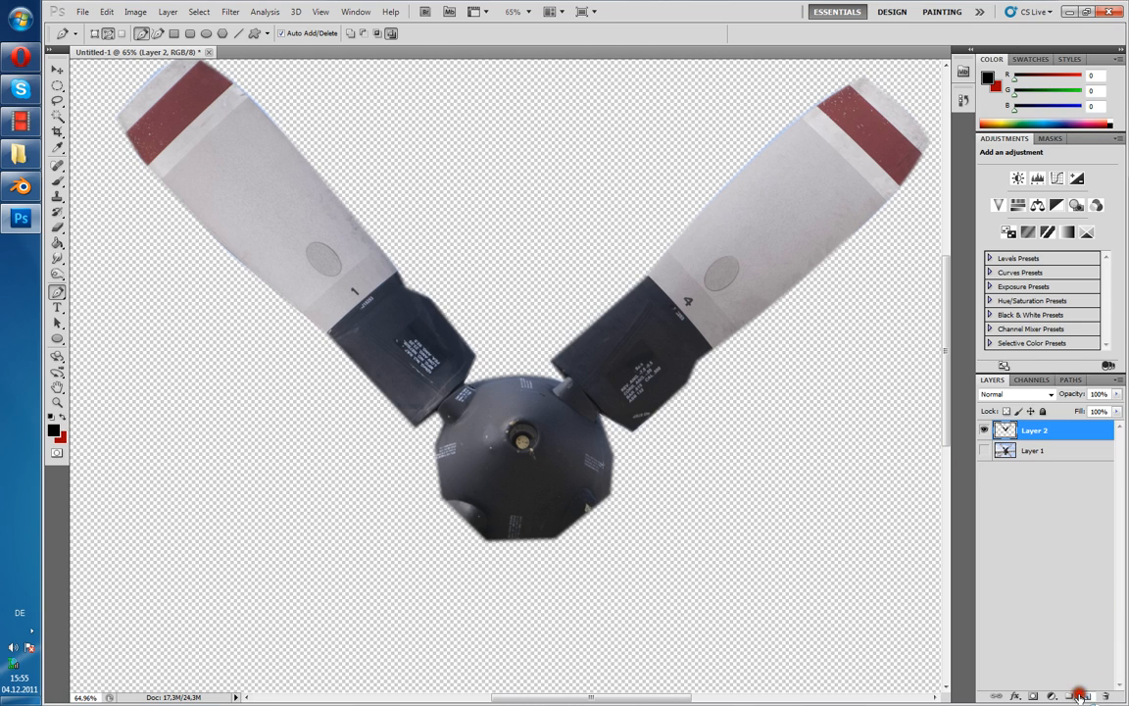
- Paste a second copy of the cutout, flip it to -100% width and height, and align its hub over the first to form four blades
{"action": "key", "text": "ctrl+v"}
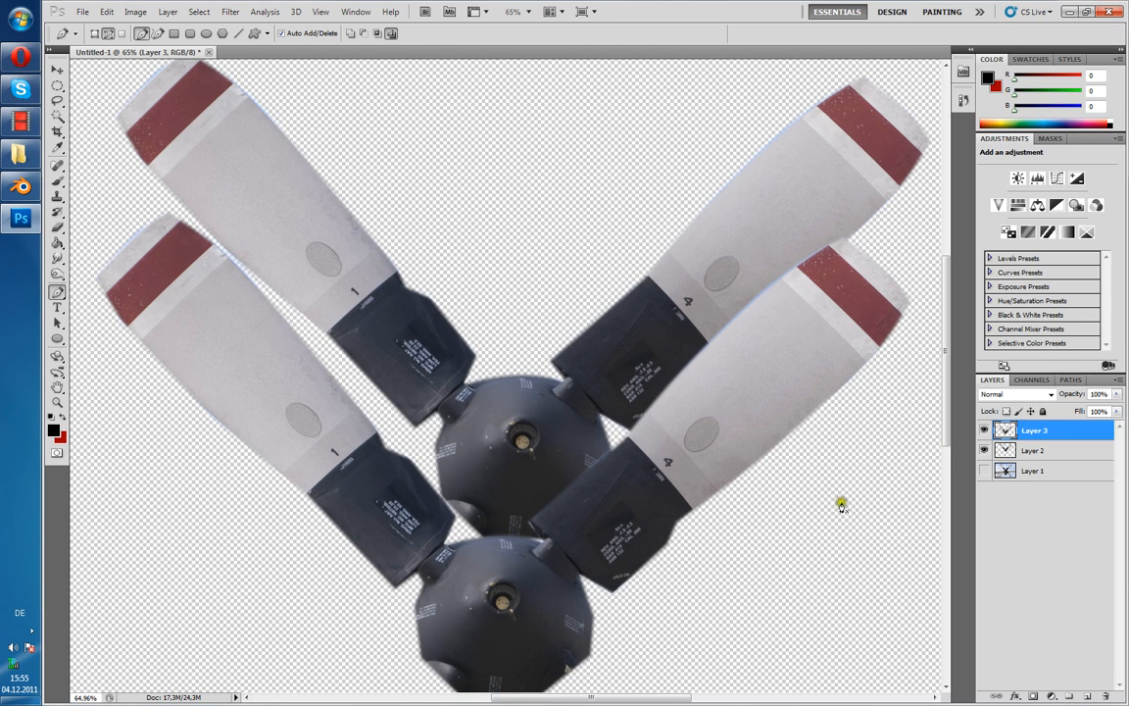
{"action": "key", "text": "ctrl+t"}
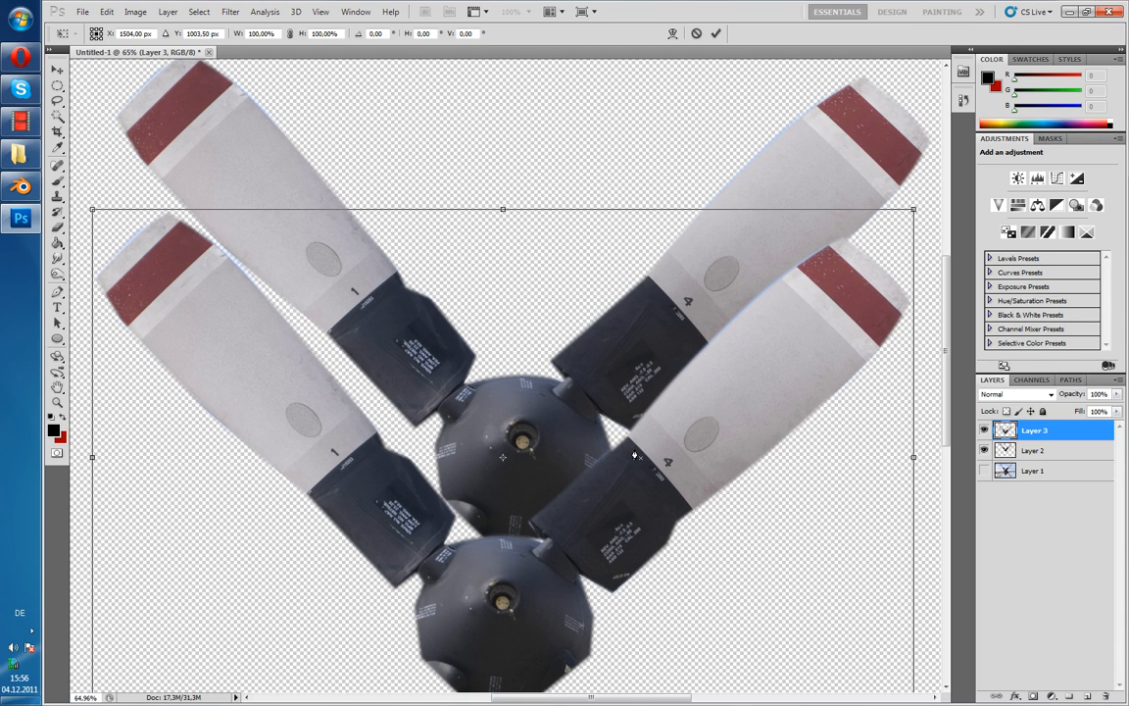
{"action": "left_click_drag", "start_coordinate": [506, 458], "coordinate": [505, 603]}
{"action": "left_click_drag", "start_coordinate": [491, 203], "coordinate": [511, 685]}
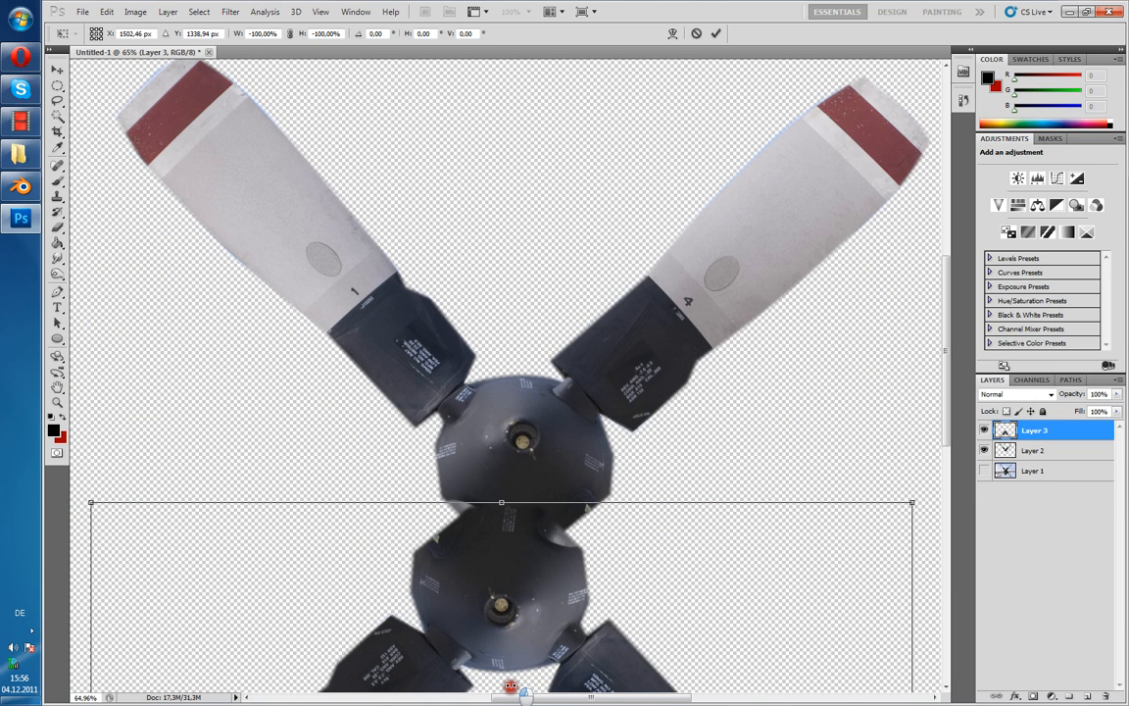
{"action": "left_click_drag", "start_coordinate": [517, 617], "coordinate": [543, 487]}
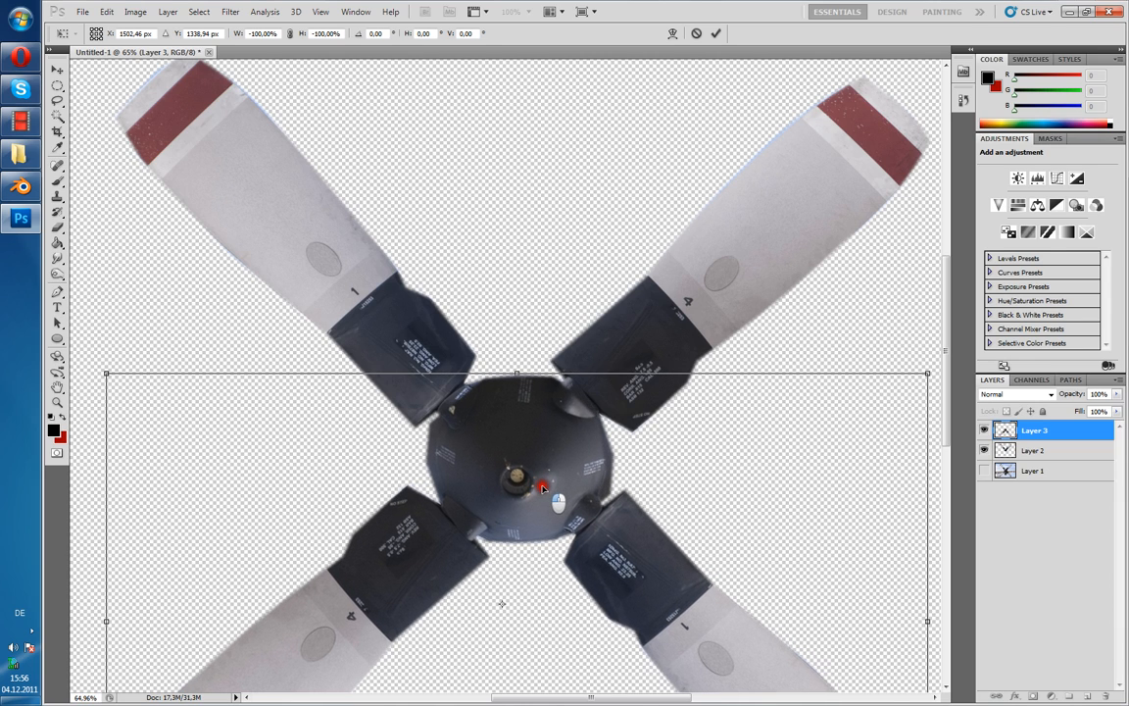
{"action": "key", "text": "Return"}
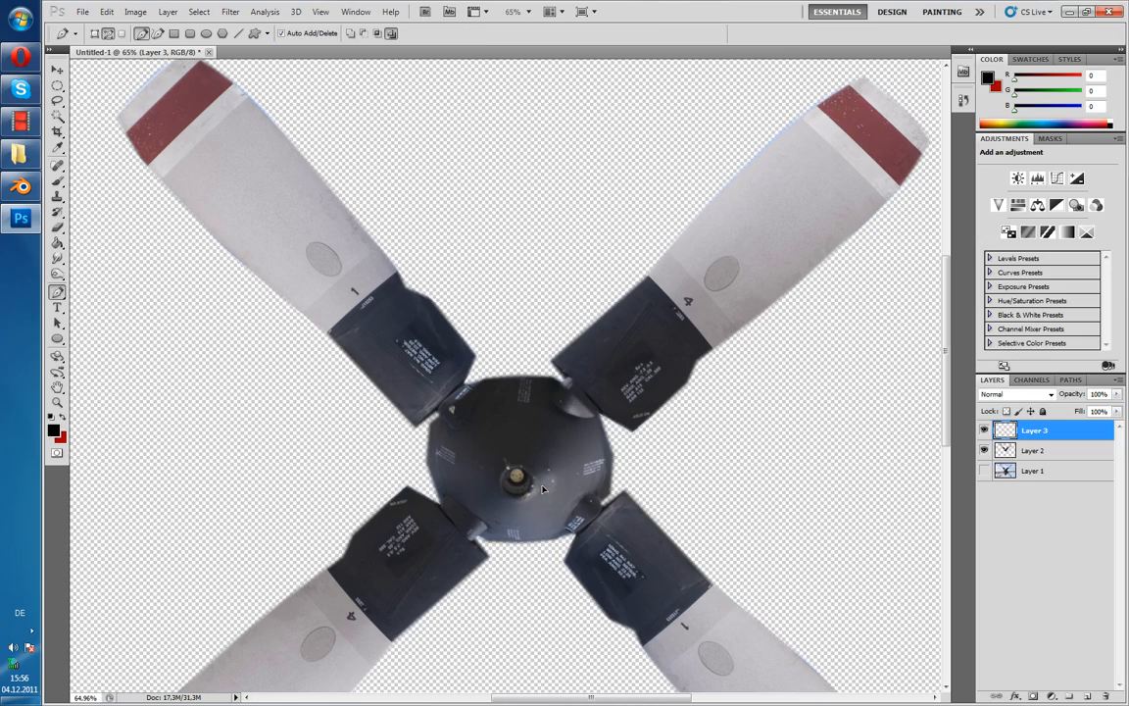
{"action": "scroll", "coordinate": [543, 489], "scroll_direction": "down", "scroll_amount": 3, "text": "alt"}
{"action": "scroll", "coordinate": [543, 489], "scroll_direction": "up", "scroll_amount": 4, "text": "alt"}
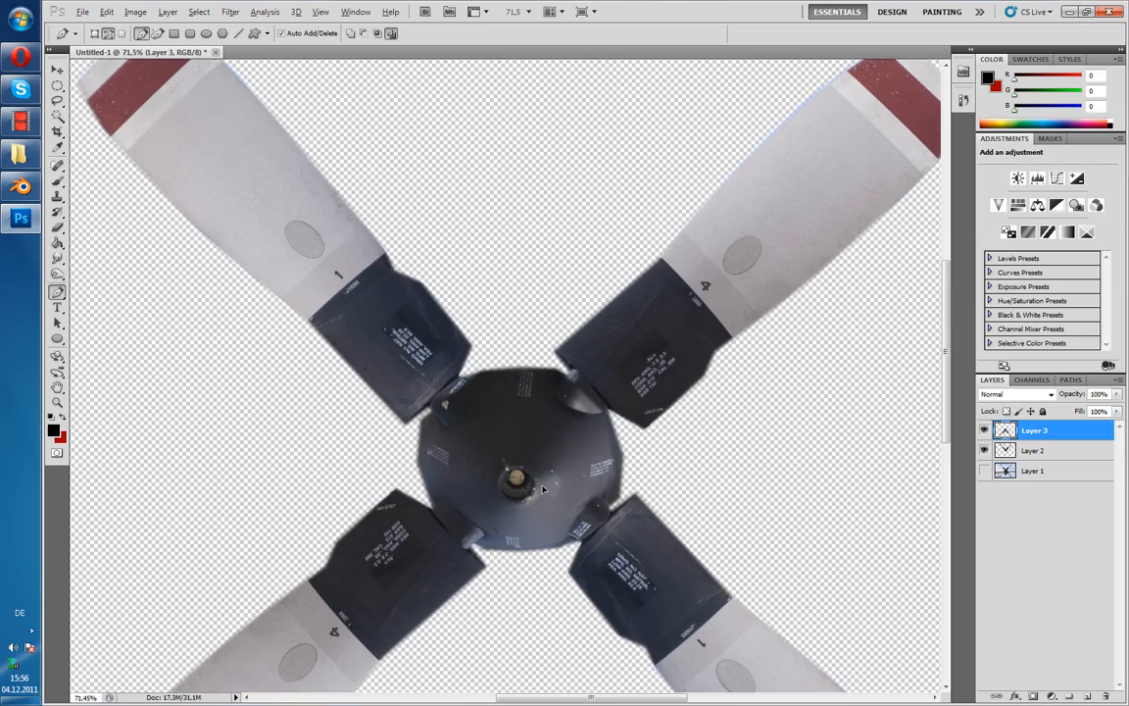
{"action": "scroll", "coordinate": [543, 489], "scroll_direction": "up", "scroll_amount": 3, "text": "alt"}
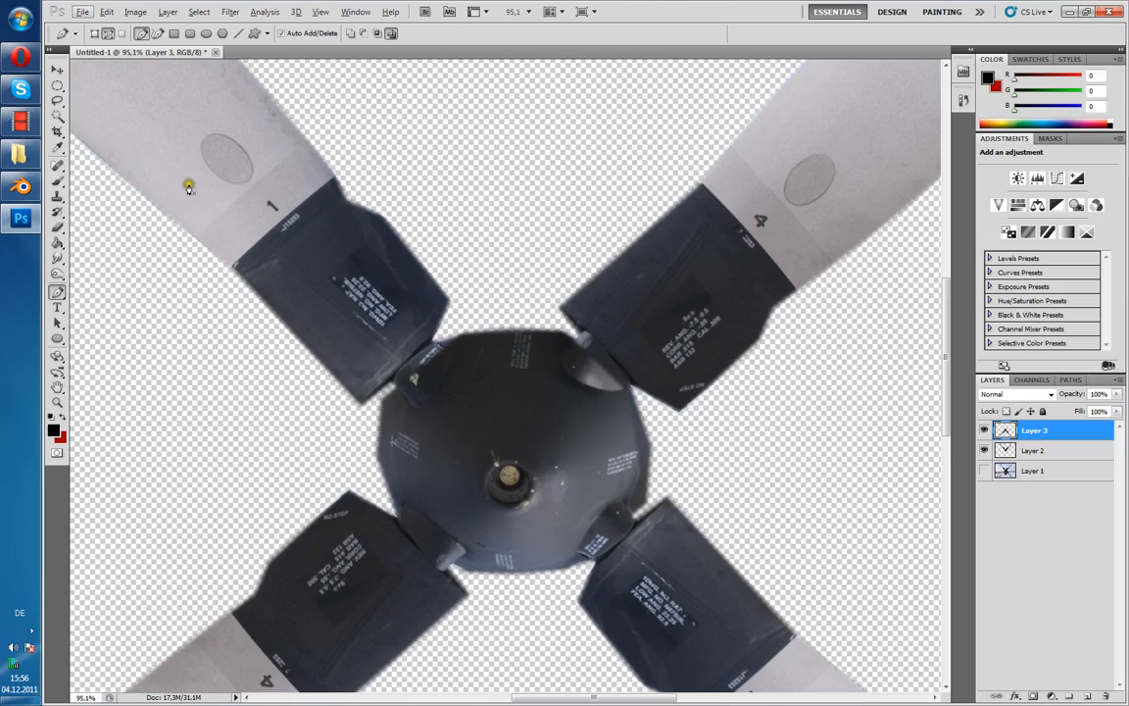
{"action": "left_click", "coordinate": [57, 86]}
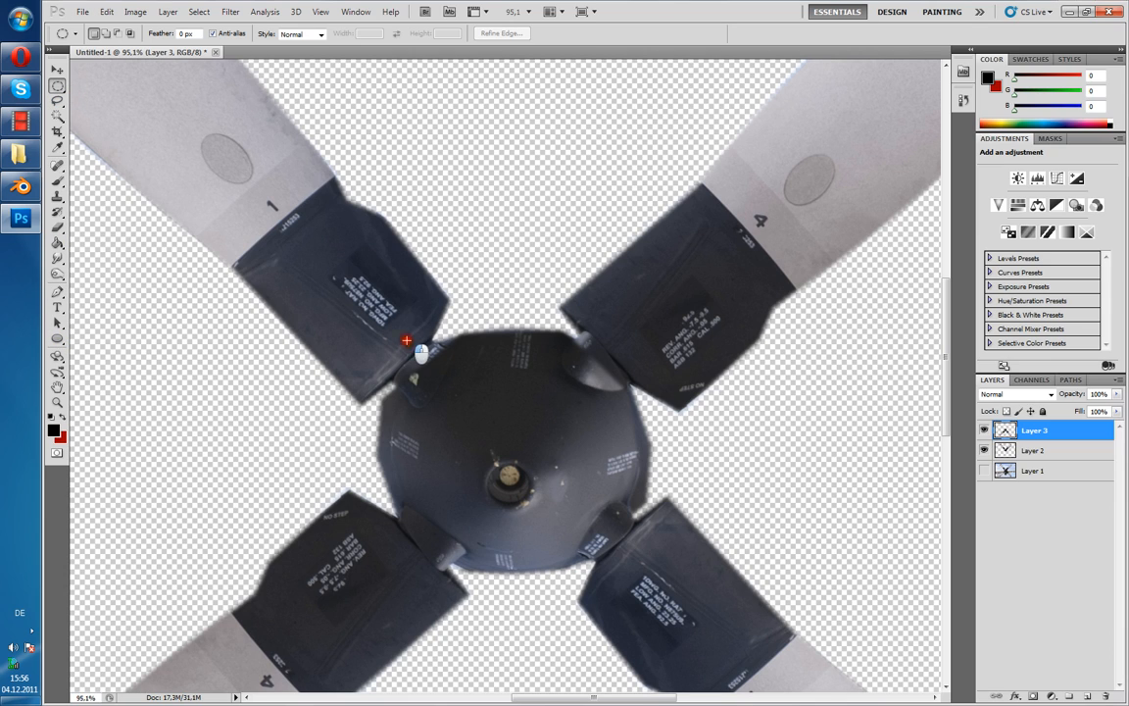
{"action": "left_click_drag", "start_coordinate": [408, 340], "coordinate": [636, 628]}
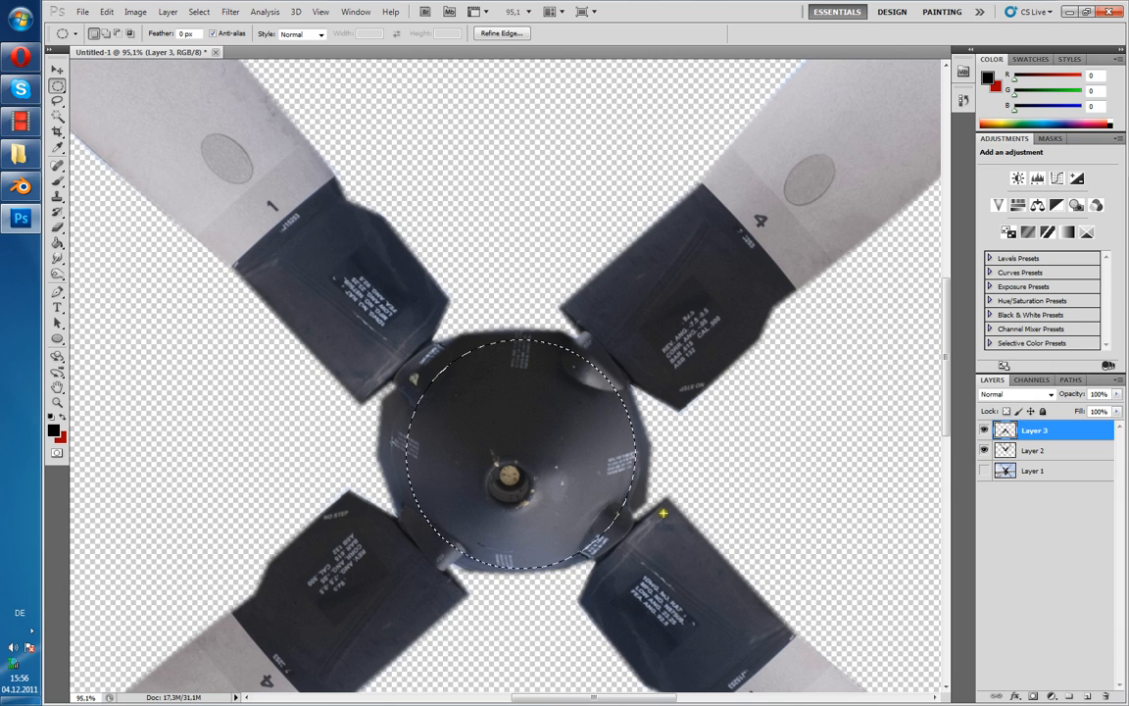
{"action": "left_click", "coordinate": [461, 411]}
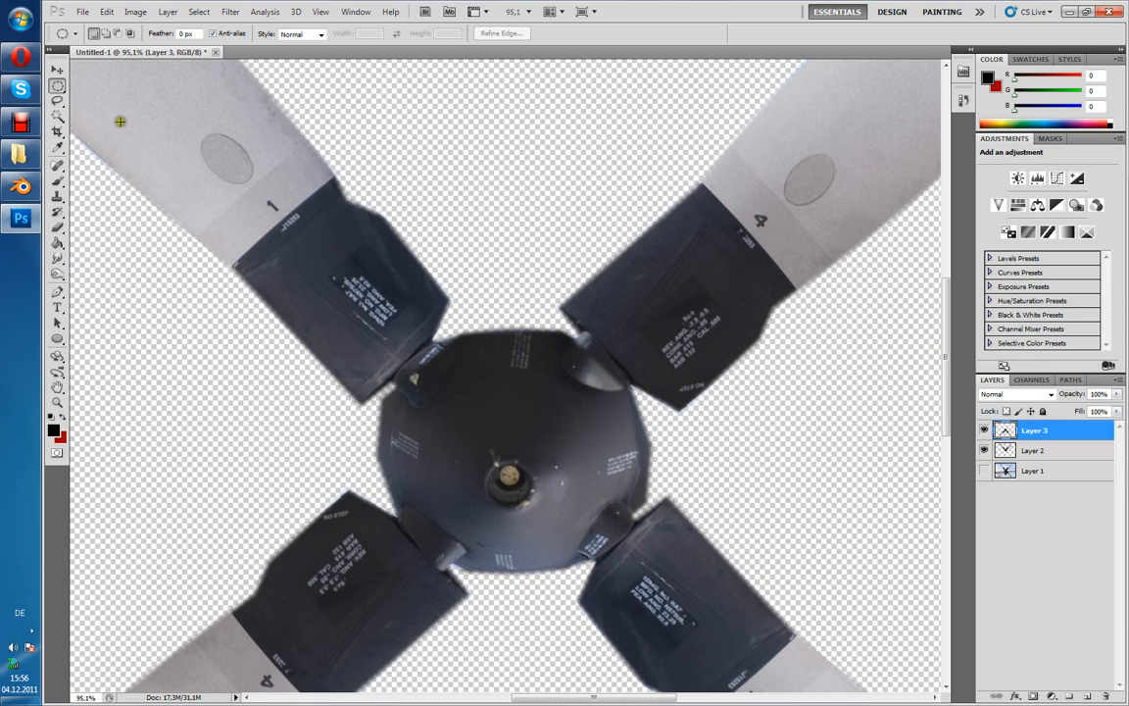
{"action": "left_click_drag", "start_coordinate": [469, 454], "coordinate": [481, 469], "text": "ctrl"}
{"action": "key", "text": "ctrl+z"}
- Copy a circular selection around the hub's centre cap onto a new layer and move the copy up to the middle of the hub
{"action": "left_click_drag", "start_coordinate": [508, 480], "coordinate": [542, 518]}
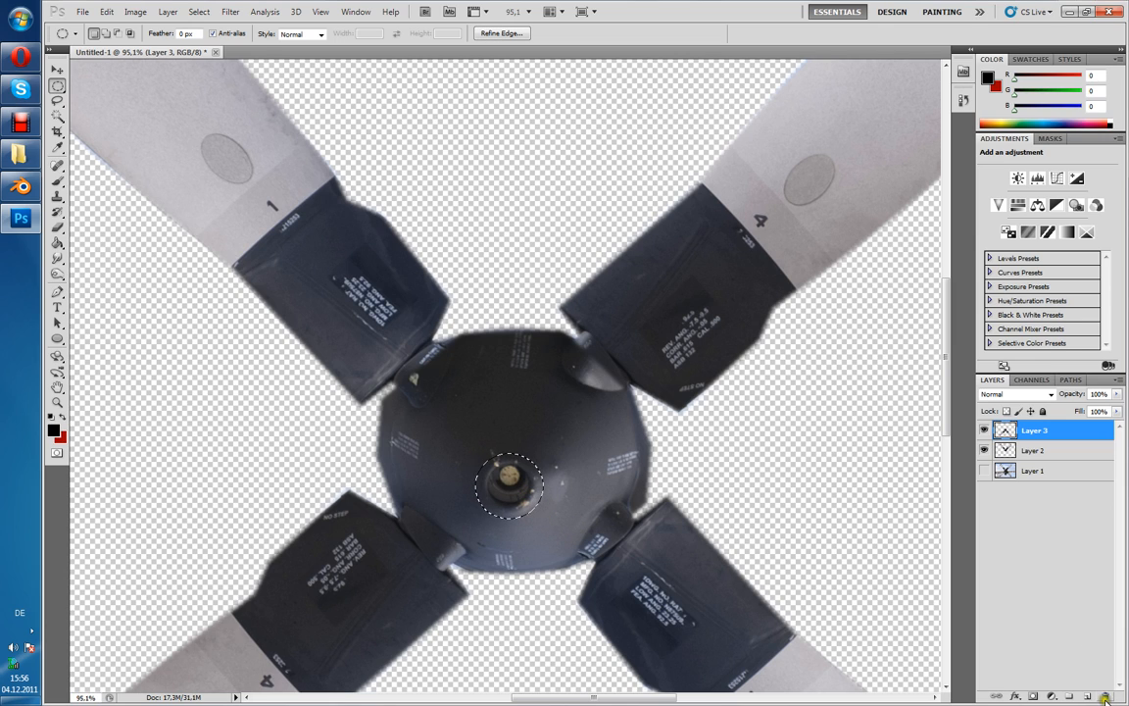
{"action": "key", "text": "ctrl+j"}
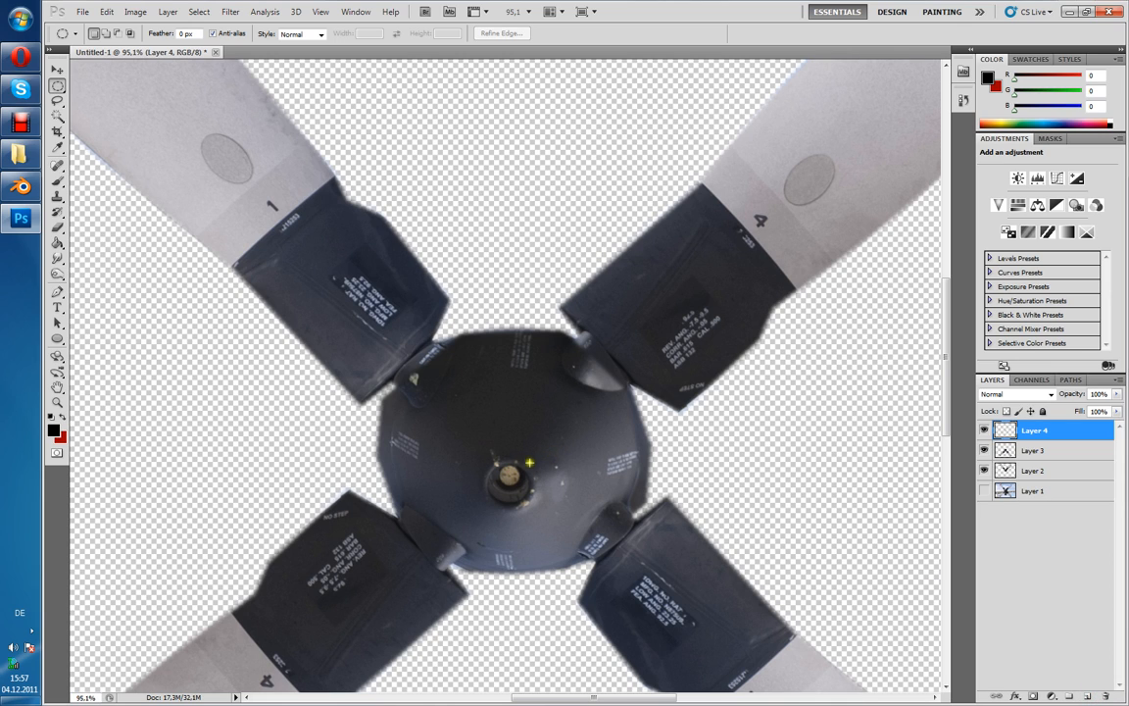
{"action": "left_click", "coordinate": [60, 70]}
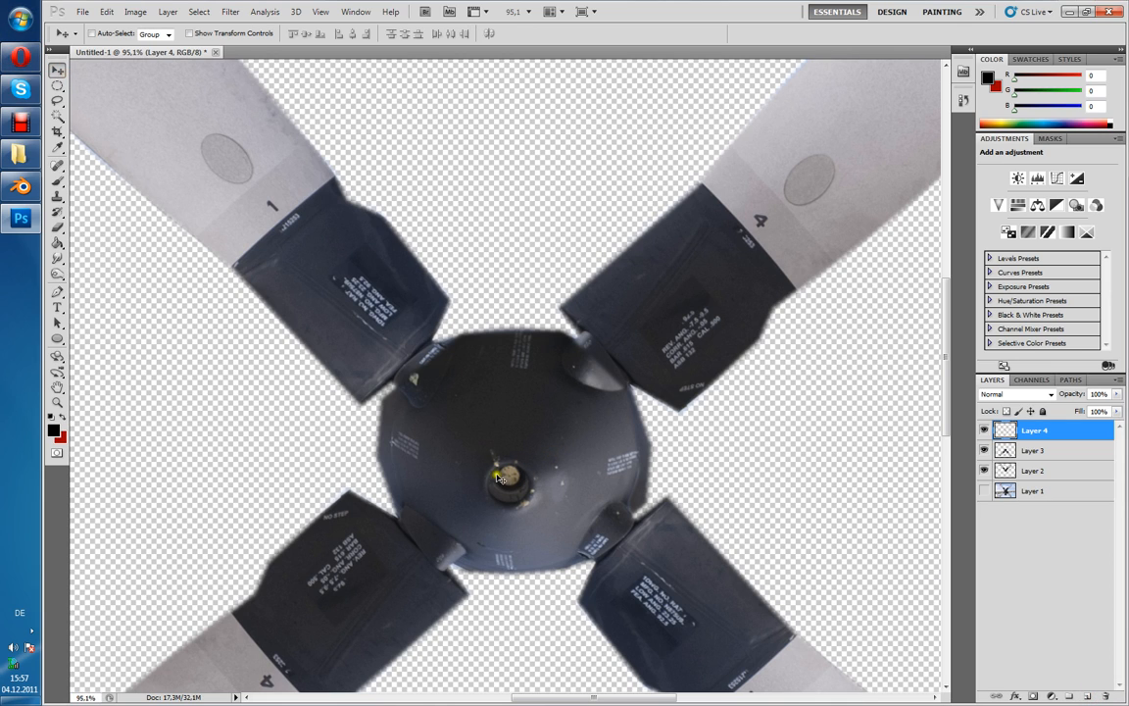
{"action": "left_click_drag", "start_coordinate": [499, 477], "coordinate": [495, 452]}
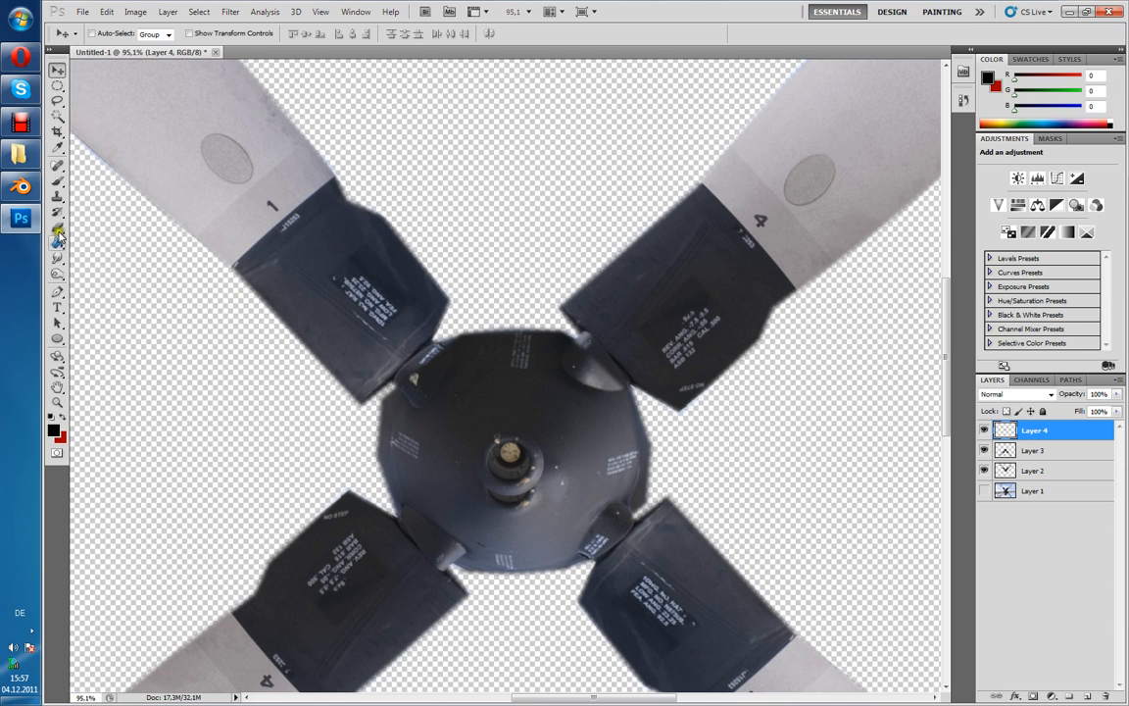
- Use the Clone Stamp on Layer 3 to cover the original centre cap with dark hub surface sampled nearby
{"action": "left_click", "coordinate": [58, 195]}
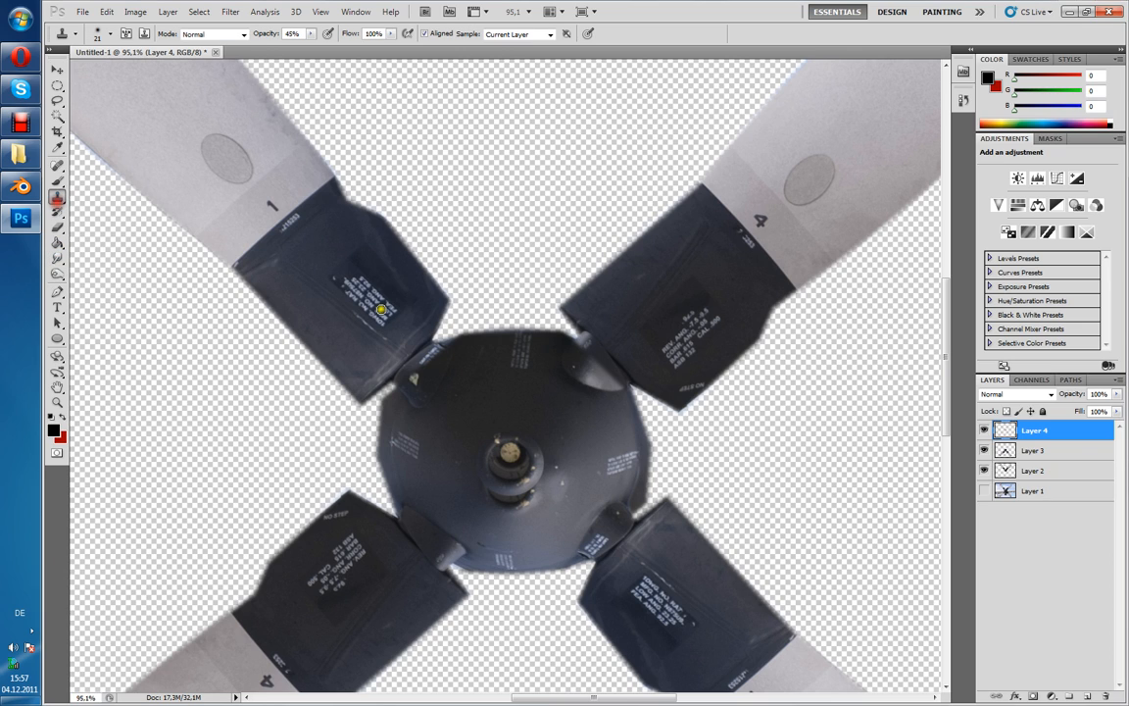
{"action": "left_click", "coordinate": [1068, 451]}
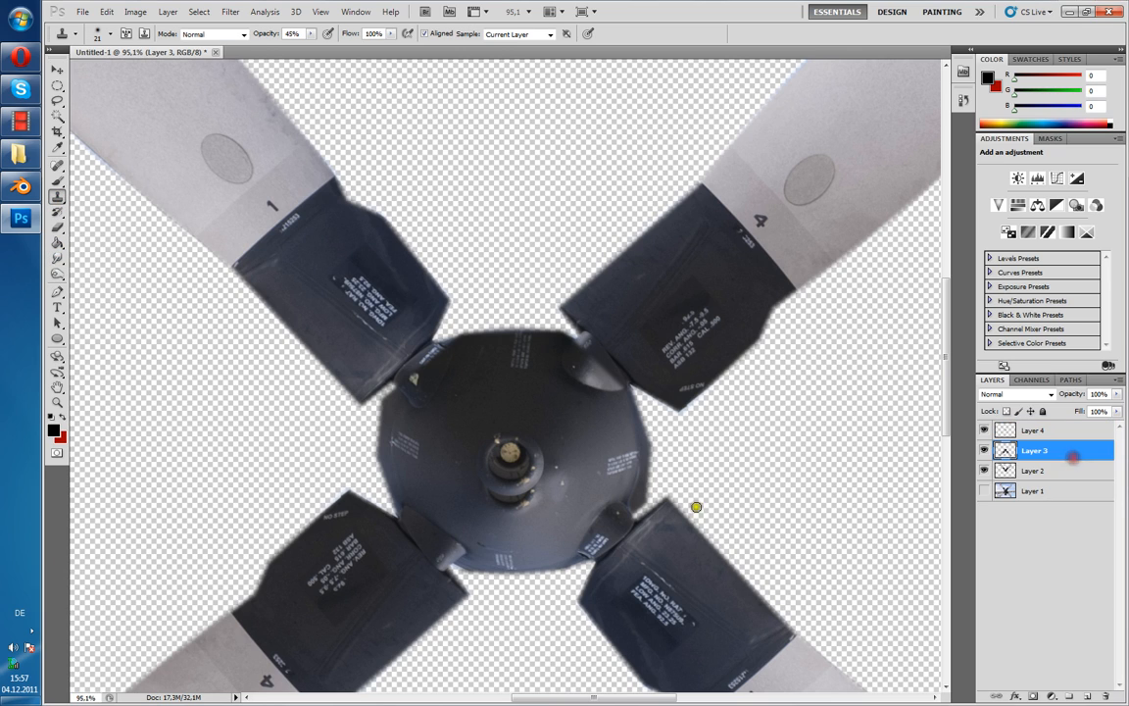
{"action": "left_click", "coordinate": [448, 500], "text": "alt"}
{"action": "mouse_move", "coordinate": [481, 492]}
{"action": "left_mouse_down"}
{"action": "mouse_move", "coordinate": [514, 567]}
{"action": "mouse_move", "coordinate": [489, 512]}
{"action": "mouse_move", "coordinate": [569, 496]}
{"action": "mouse_move", "coordinate": [541, 505]}
{"action": "mouse_move", "coordinate": [446, 469]}
{"action": "mouse_move", "coordinate": [491, 497]}
{"action": "mouse_move", "coordinate": [479, 489]}
{"action": "mouse_move", "coordinate": [535, 455]}
{"action": "mouse_move", "coordinate": [538, 473]}
{"action": "mouse_move", "coordinate": [563, 481]}
{"action": "left_mouse_up"}
{"action": "mouse_move", "coordinate": [470, 471]}
{"action": "left_mouse_down"}
{"action": "mouse_move", "coordinate": [492, 446]}
{"action": "mouse_move", "coordinate": [500, 500]}
{"action": "left_mouse_up"}
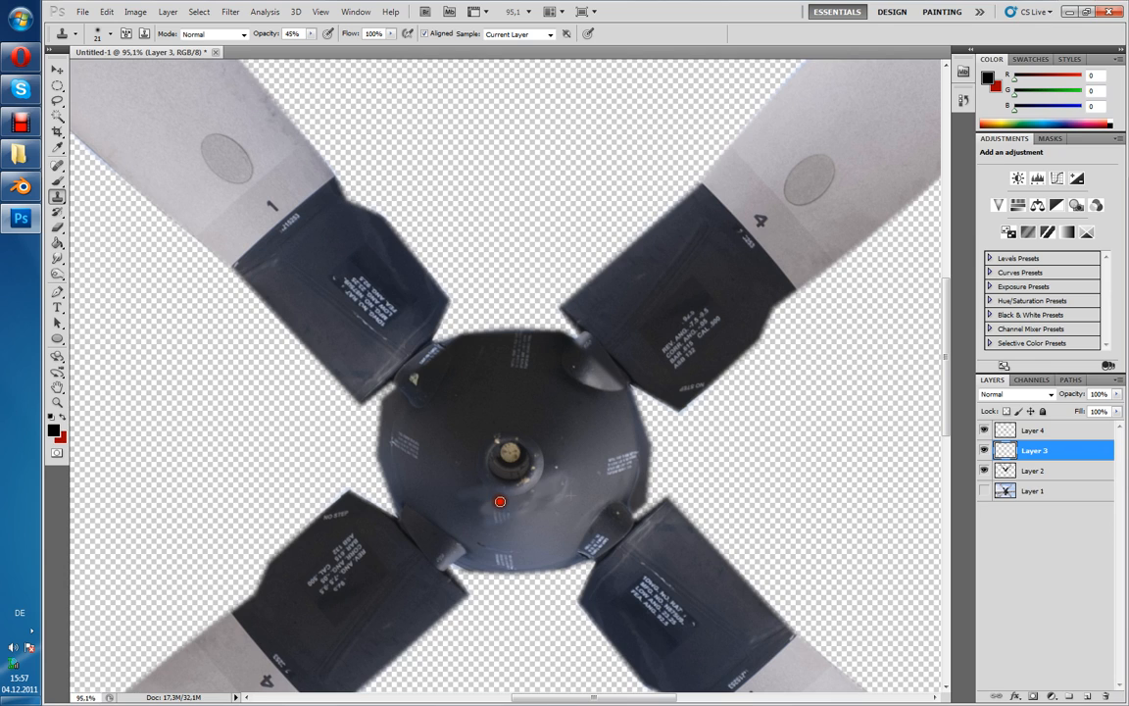
{"action": "mouse_move", "coordinate": [431, 449]}
{"action": "left_mouse_down"}
{"action": "mouse_move", "coordinate": [479, 476]}
{"action": "mouse_move", "coordinate": [471, 502]}
{"action": "mouse_move", "coordinate": [479, 480]}
{"action": "left_mouse_up"}
{"action": "scroll", "coordinate": [601, 501], "scroll_direction": "down", "scroll_amount": 1, "text": "alt"}
{"action": "scroll", "coordinate": [585, 512], "scroll_direction": "up", "scroll_amount": 1, "text": "alt"}
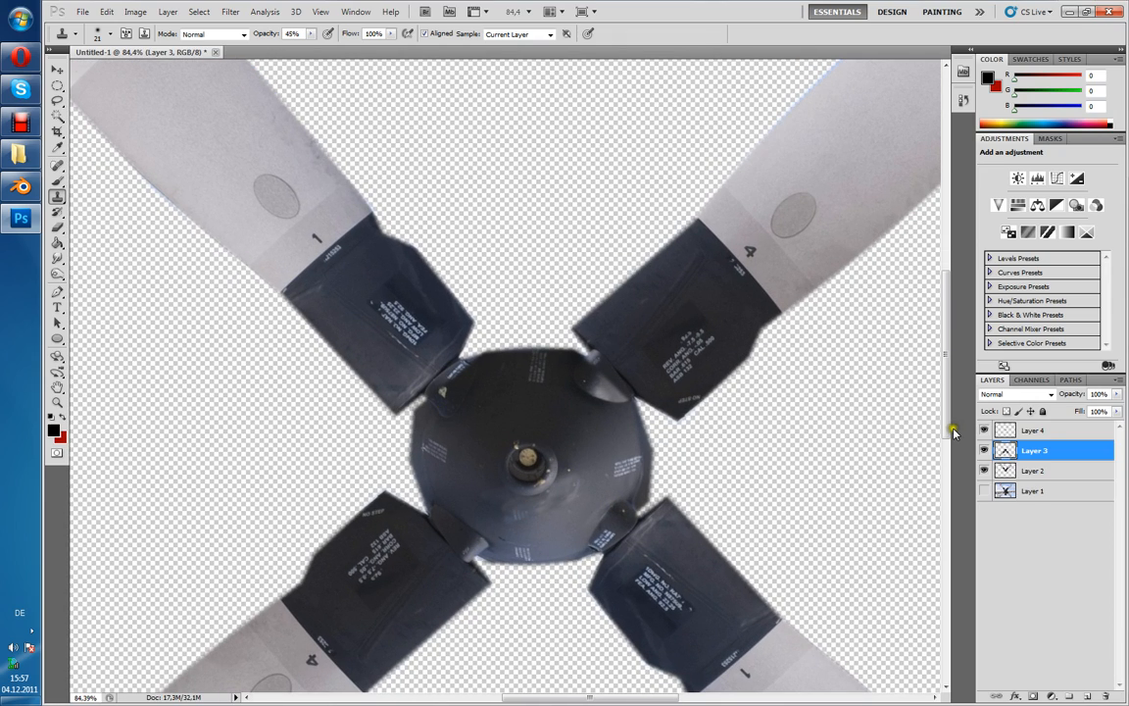
- Set the opacity of Layer 4, the copied centre cap, to 79%
{"action": "left_click", "coordinate": [1031, 430]}
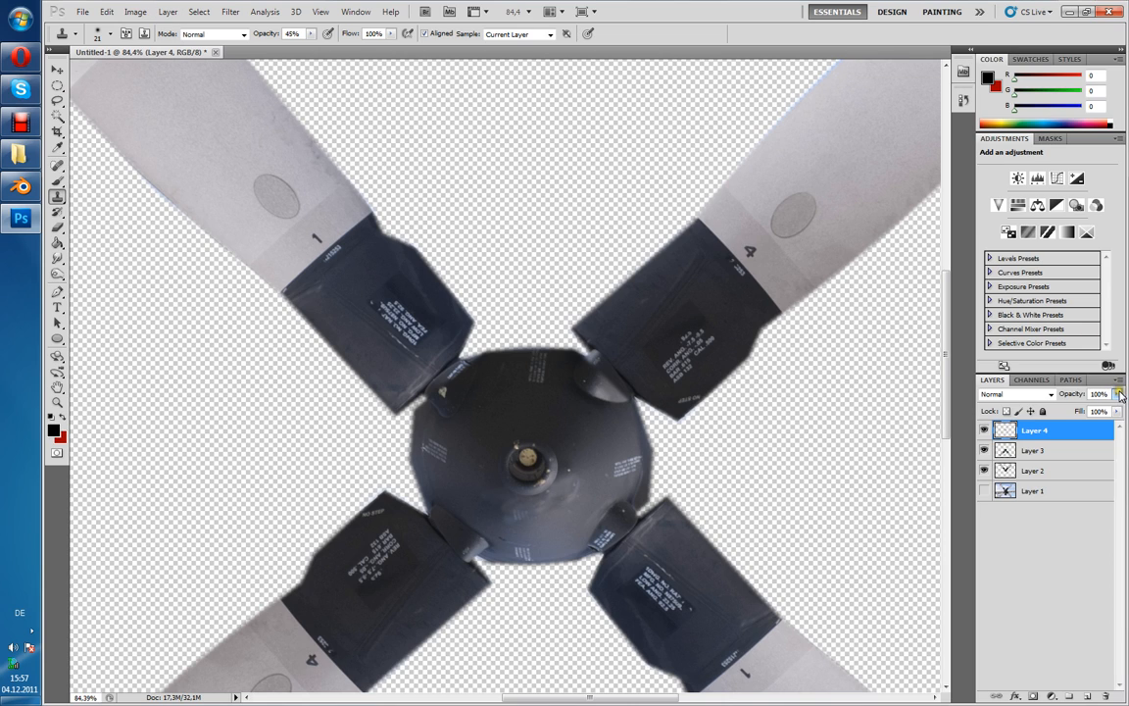
{"action": "left_click", "coordinate": [1116, 394]}
{"action": "mouse_move", "coordinate": [1107, 411]}
{"action": "left_mouse_down"}
{"action": "mouse_move", "coordinate": [1090, 412]}
{"action": "mouse_move", "coordinate": [1104, 410]}
{"action": "left_mouse_up"}
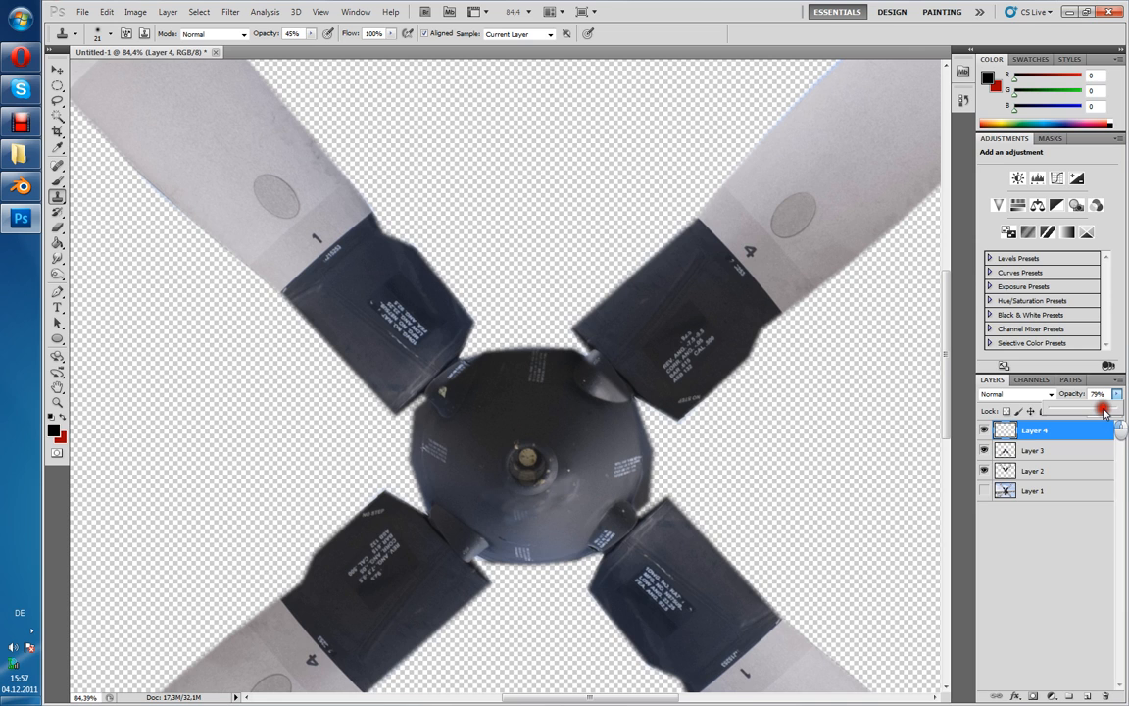
{"action": "left_click", "coordinate": [1072, 580]}
- Merge Layer 4 with the centre cap down into Layer 3
{"action": "scroll", "coordinate": [641, 487], "scroll_direction": "up", "scroll_amount": 2, "text": "alt"}
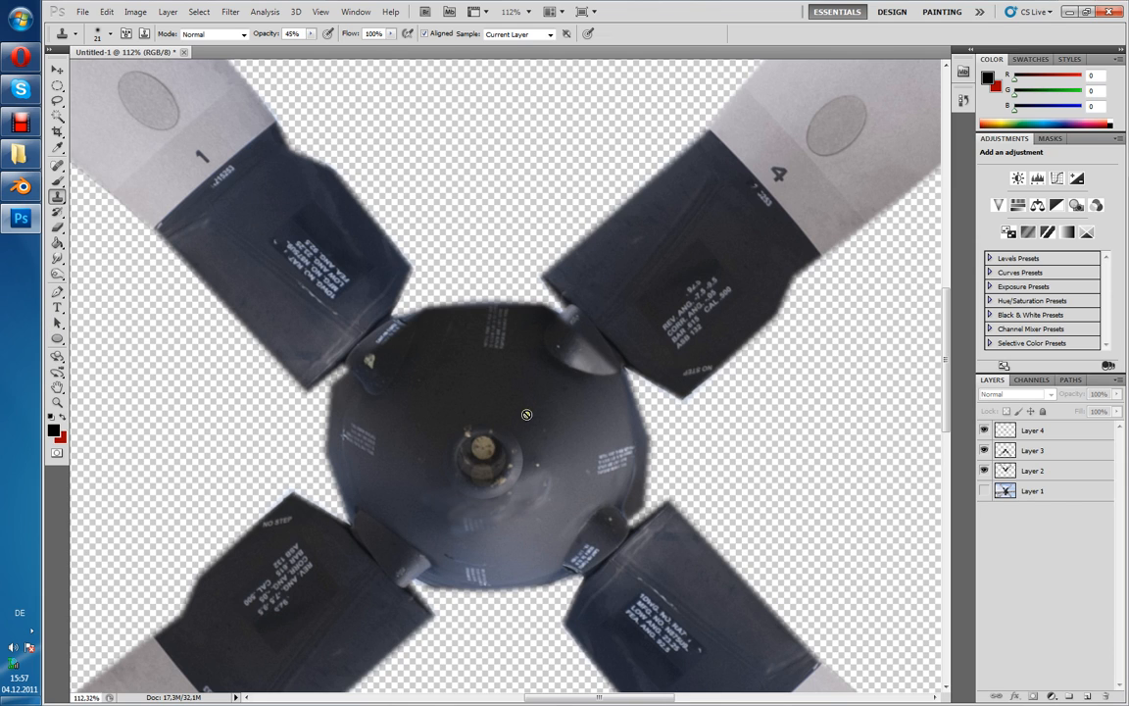
{"action": "left_click", "coordinate": [1069, 432]}
{"action": "right_click", "coordinate": [1020, 431]}
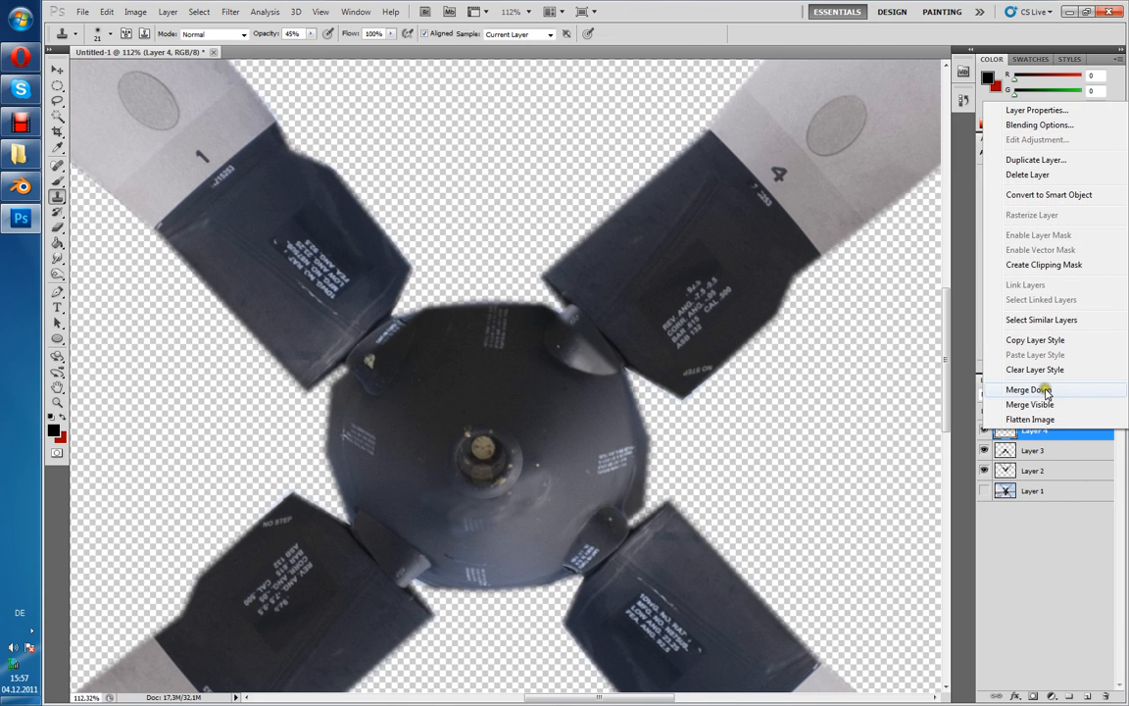
{"action": "left_click", "coordinate": [990, 458]}
{"action": "right_click", "coordinate": [1041, 432]}
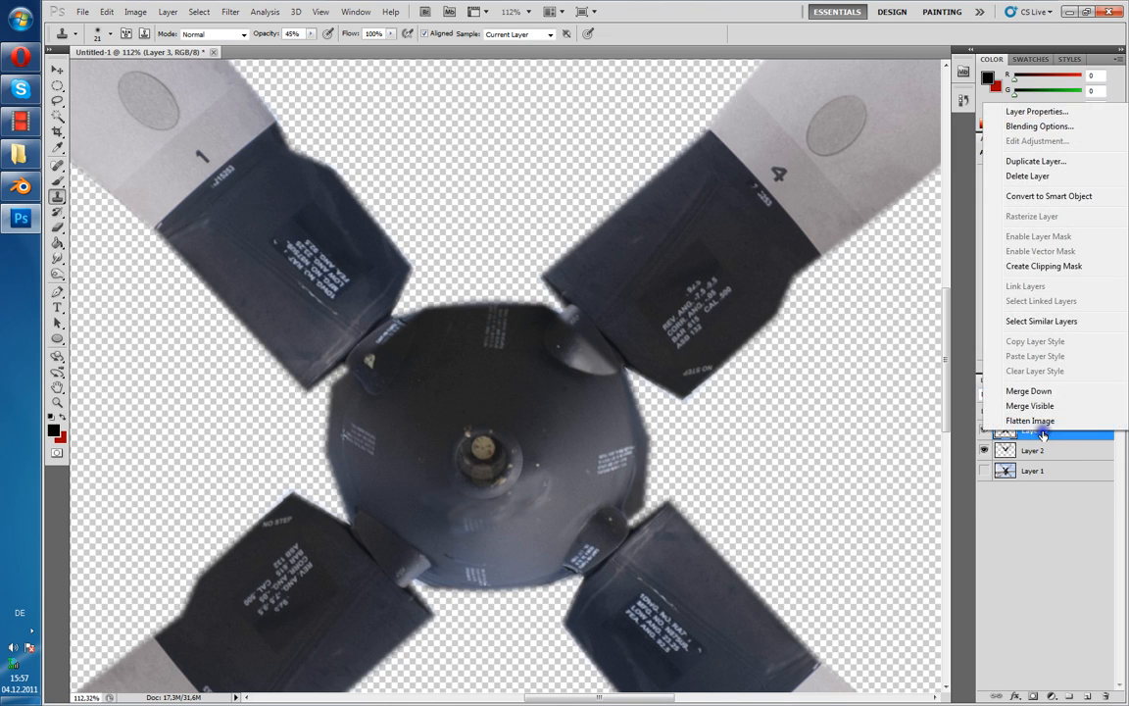
{"action": "left_click", "coordinate": [1058, 530]}
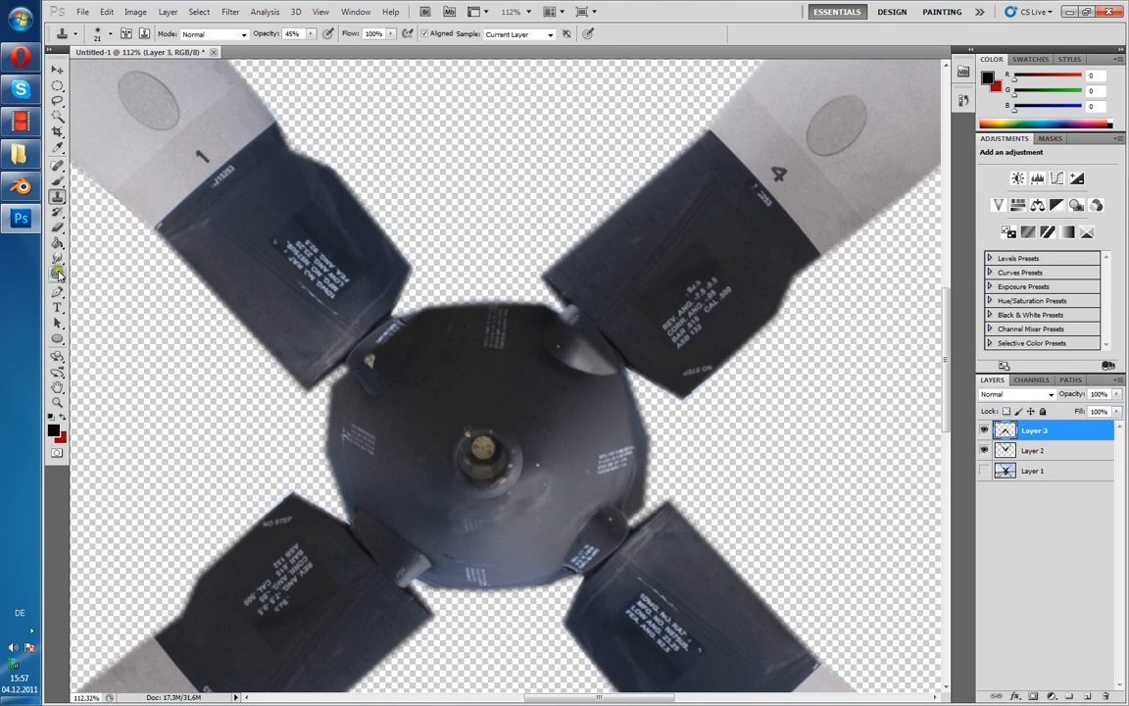
- Draw a circular selection over most of the hub, centred near its cap, and add a new layer above Layer 3
{"action": "left_click", "coordinate": [59, 87]}
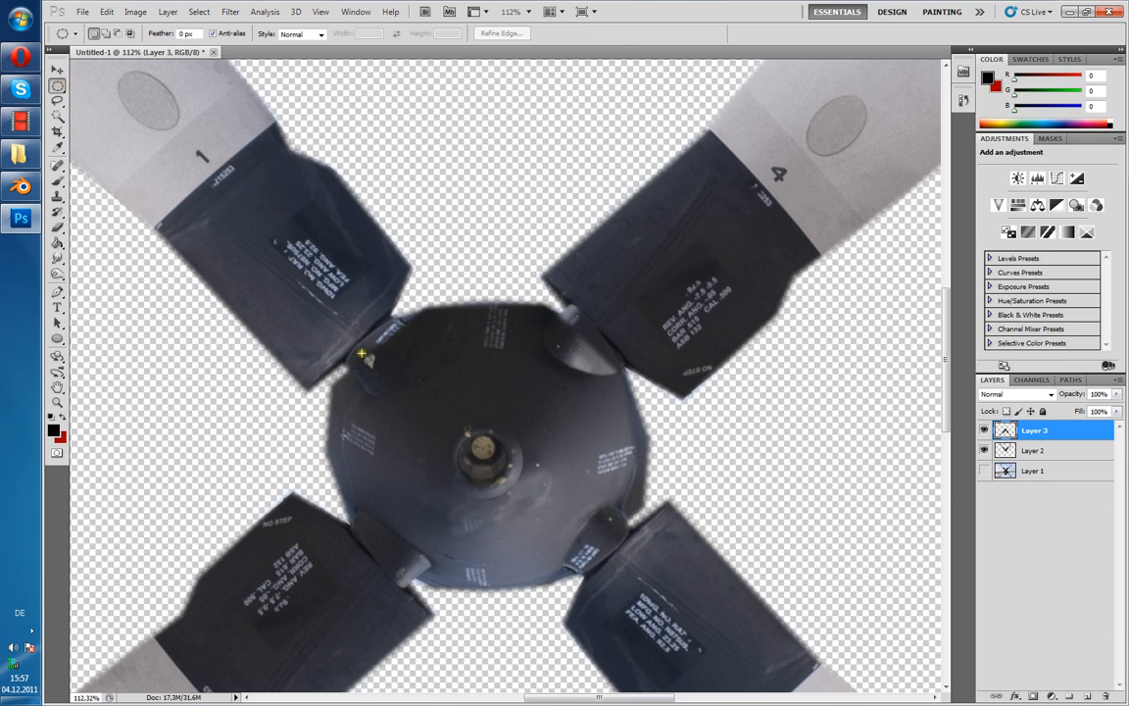
{"action": "left_click_drag", "start_coordinate": [371, 348], "coordinate": [595, 571]}
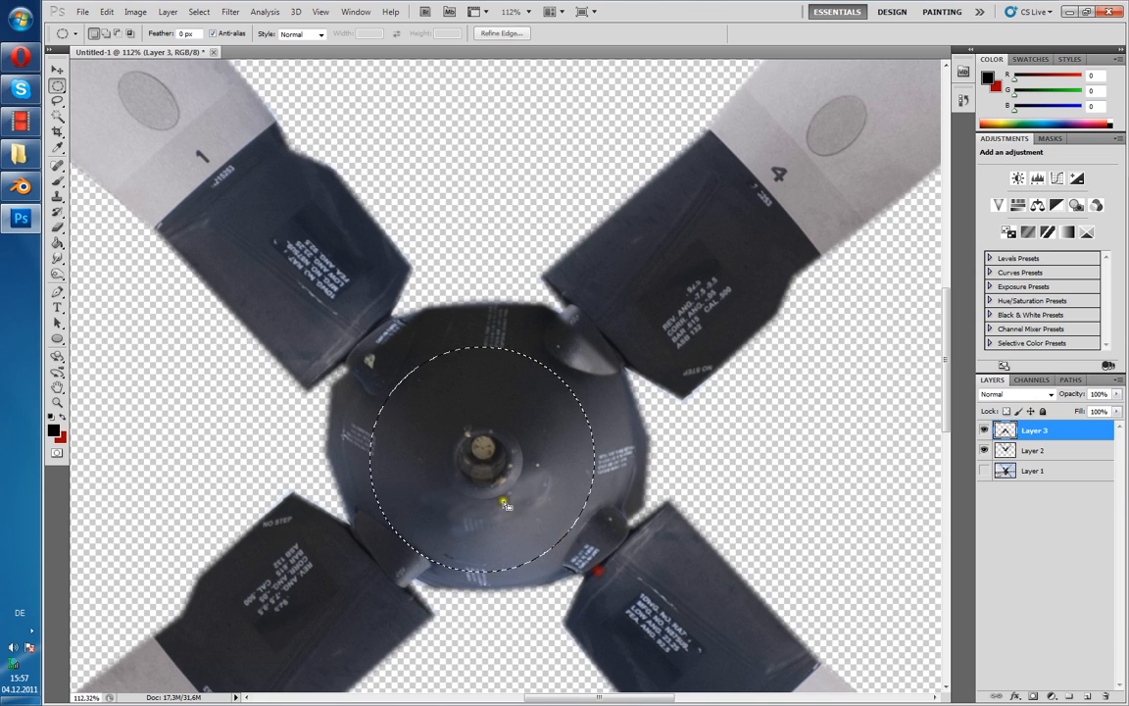
{"action": "left_click_drag", "start_coordinate": [367, 342], "coordinate": [699, 588]}
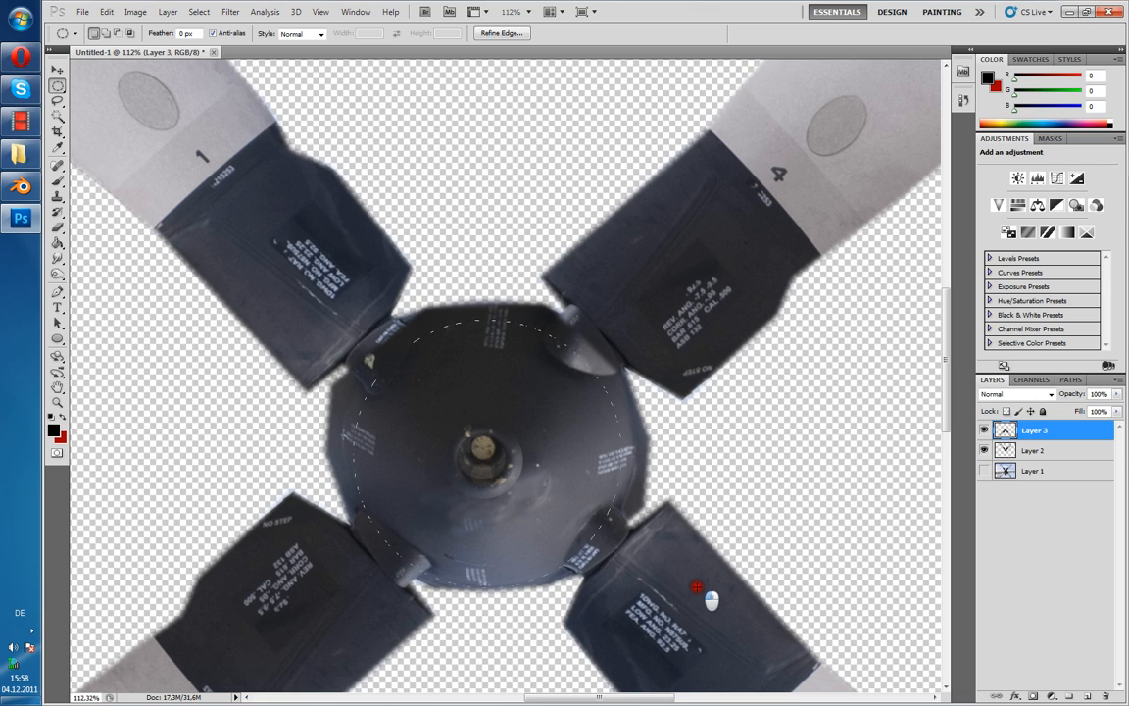
{"action": "left_click_drag", "start_coordinate": [696, 588], "coordinate": [694, 509]}
{"action": "key", "text": "Return"}
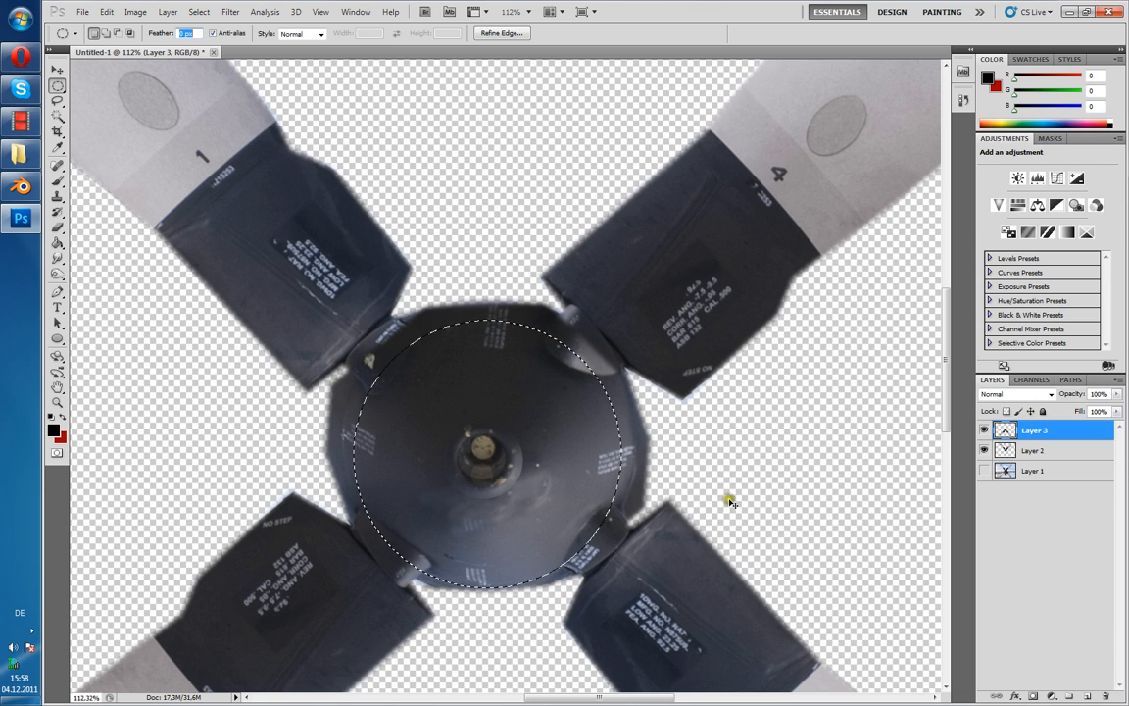
{"action": "left_click", "coordinate": [1088, 695]}
{"action": "key", "text": "ctrl+d"}
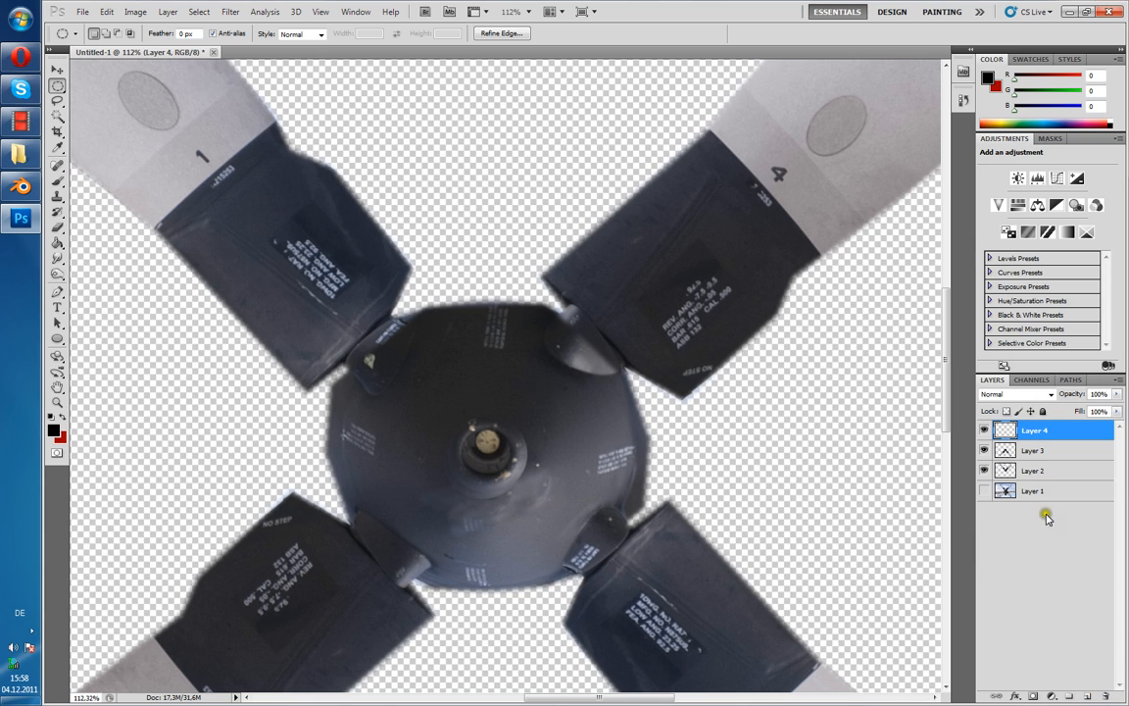
{"action": "key", "text": "ctrl+t"}
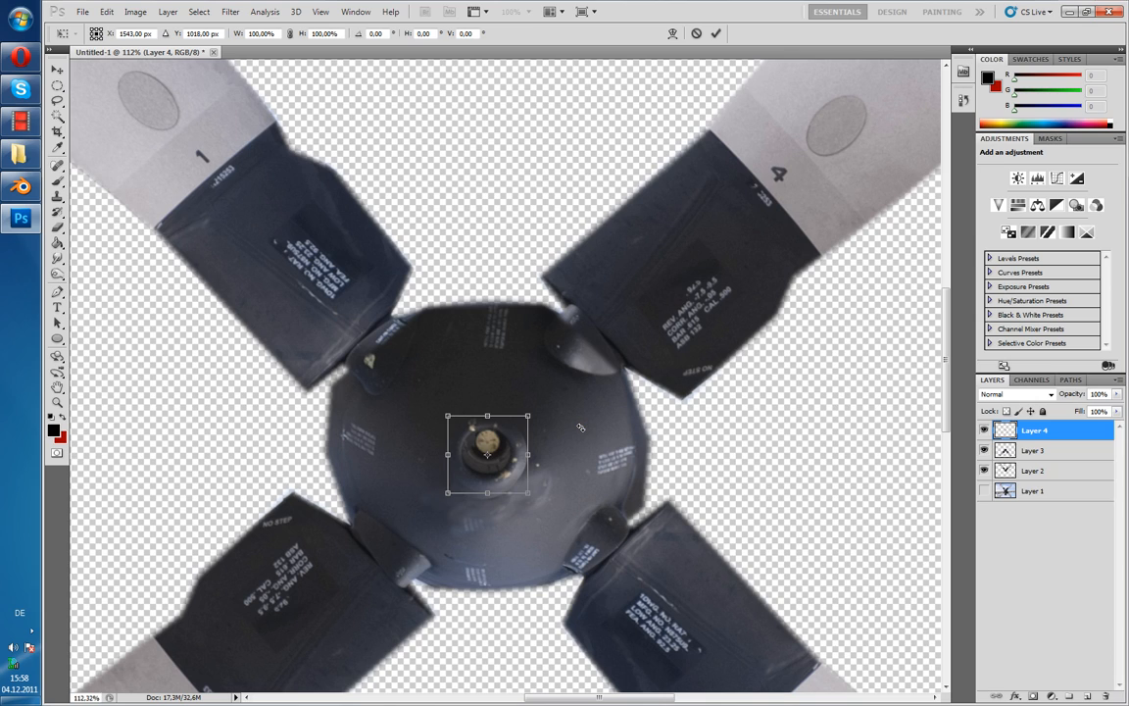
{"action": "key", "text": "Return"}
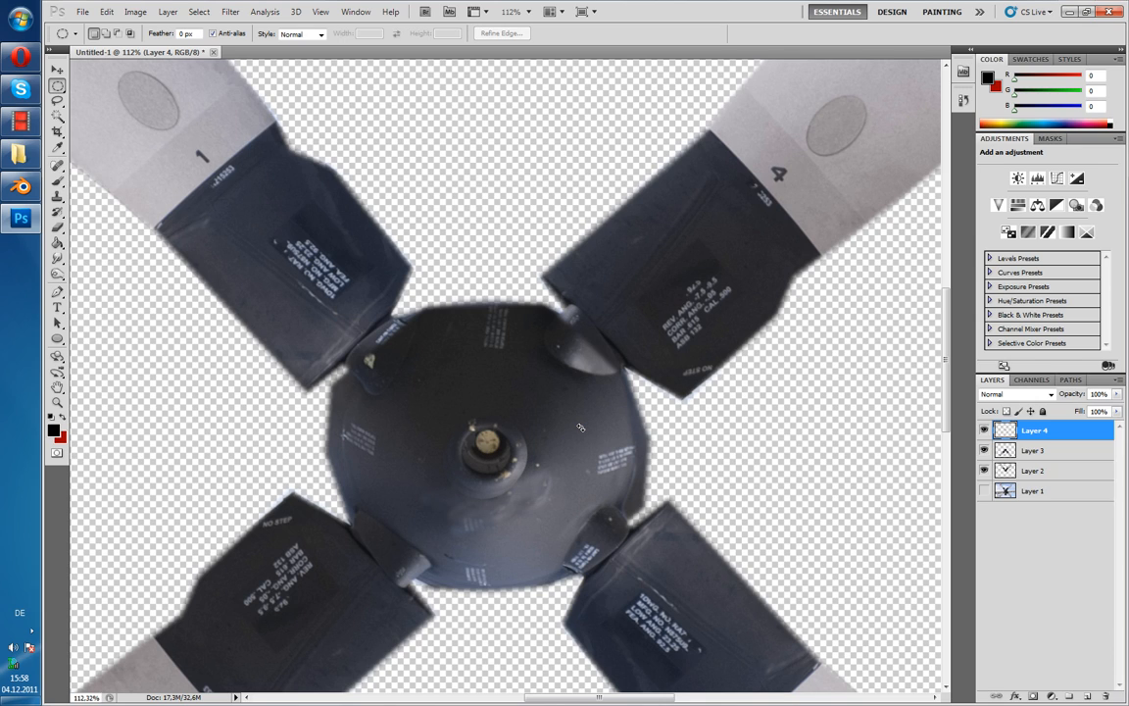
{"action": "left_click", "coordinate": [963, 99]}
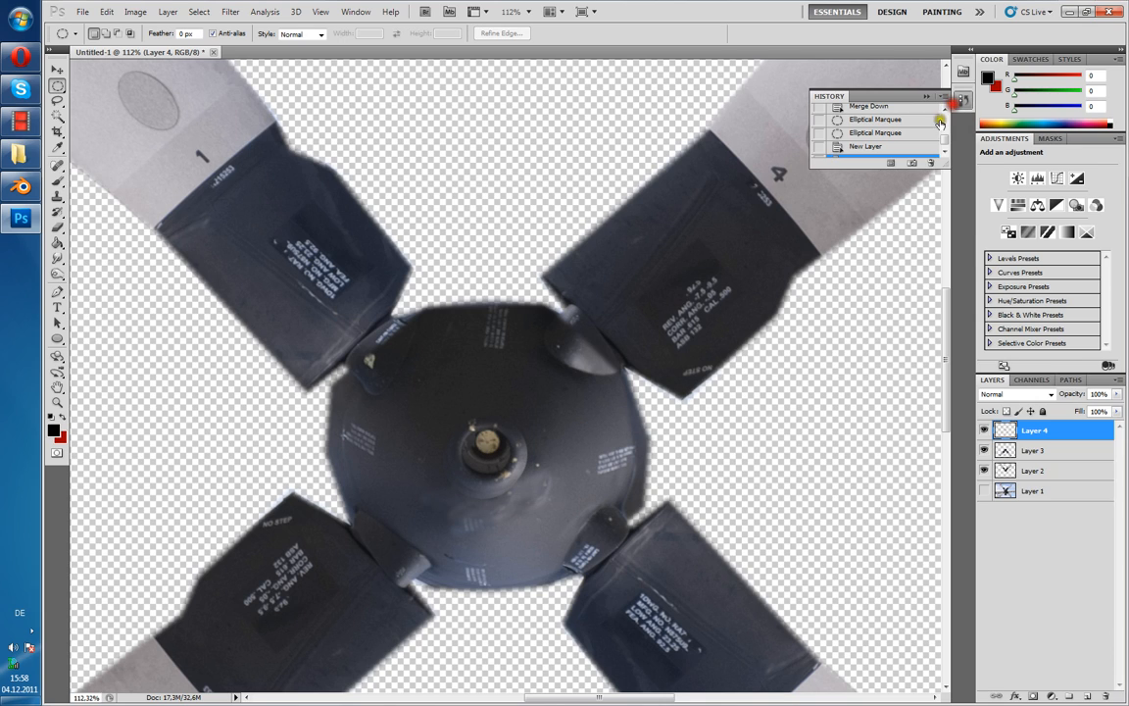
{"action": "left_click", "coordinate": [919, 147]}
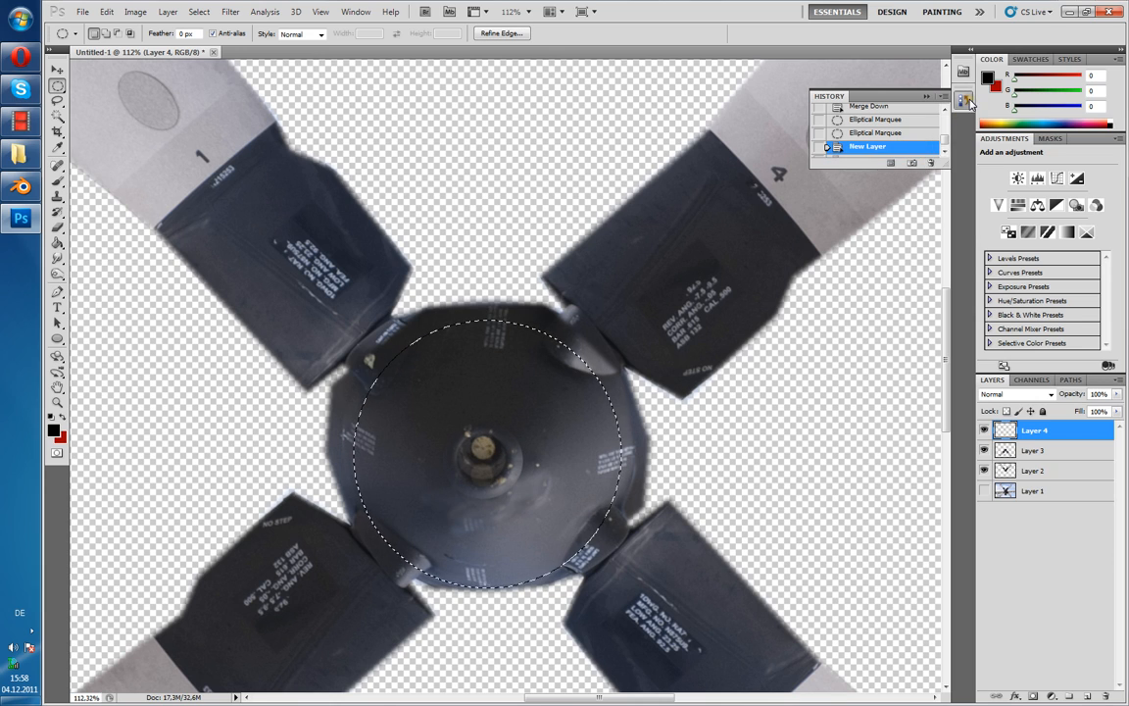
- Copy the circular hub area from Layer 3 and paste it into the empty Layer 4
{"action": "key", "text": "ctrl+c"}
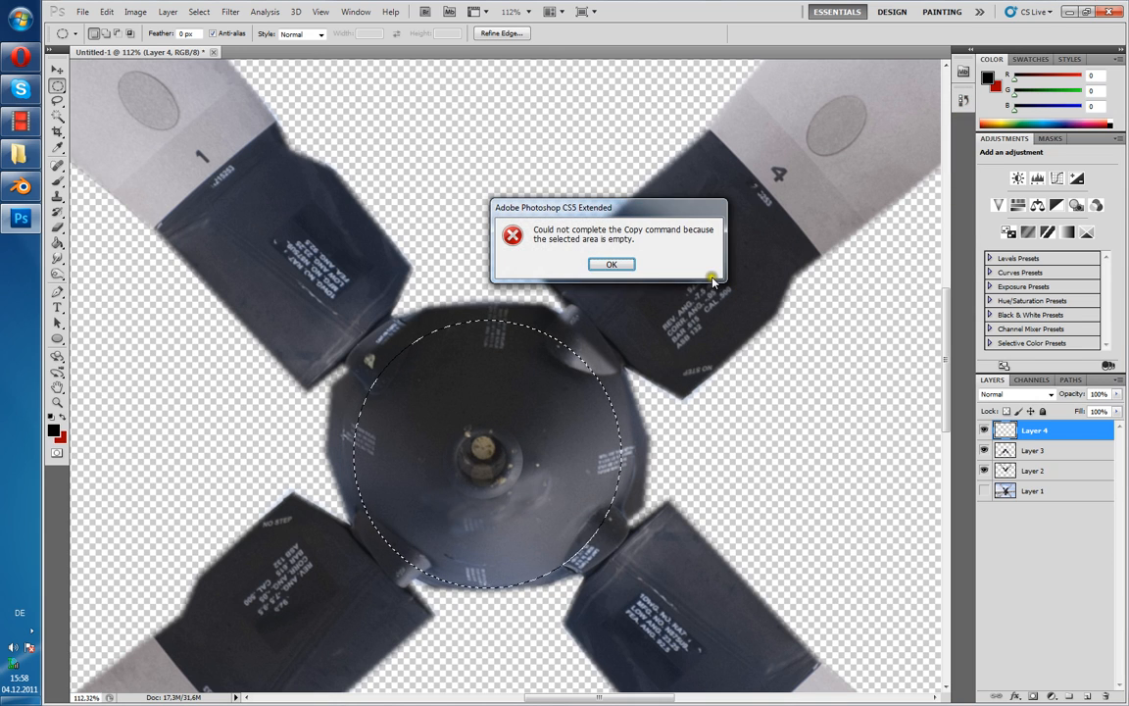
{"action": "left_click", "coordinate": [637, 266]}
{"action": "left_click", "coordinate": [1050, 451]}
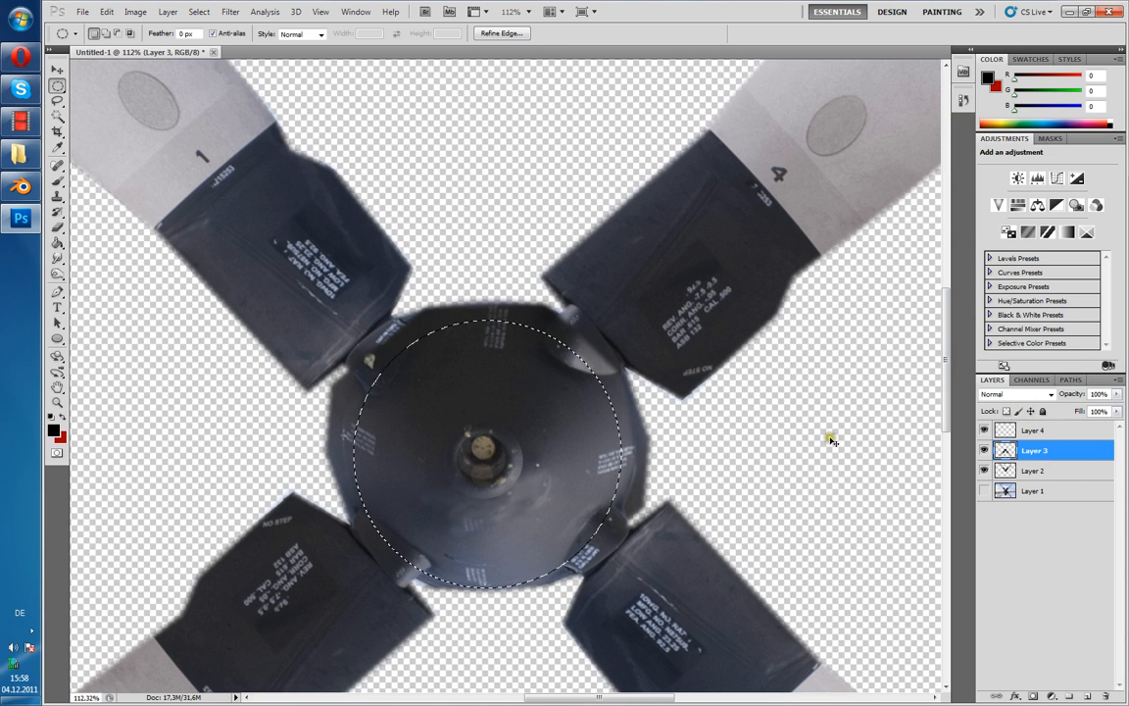
{"action": "left_click", "coordinate": [1047, 431]}
{"action": "key", "text": "ctrl+d"}
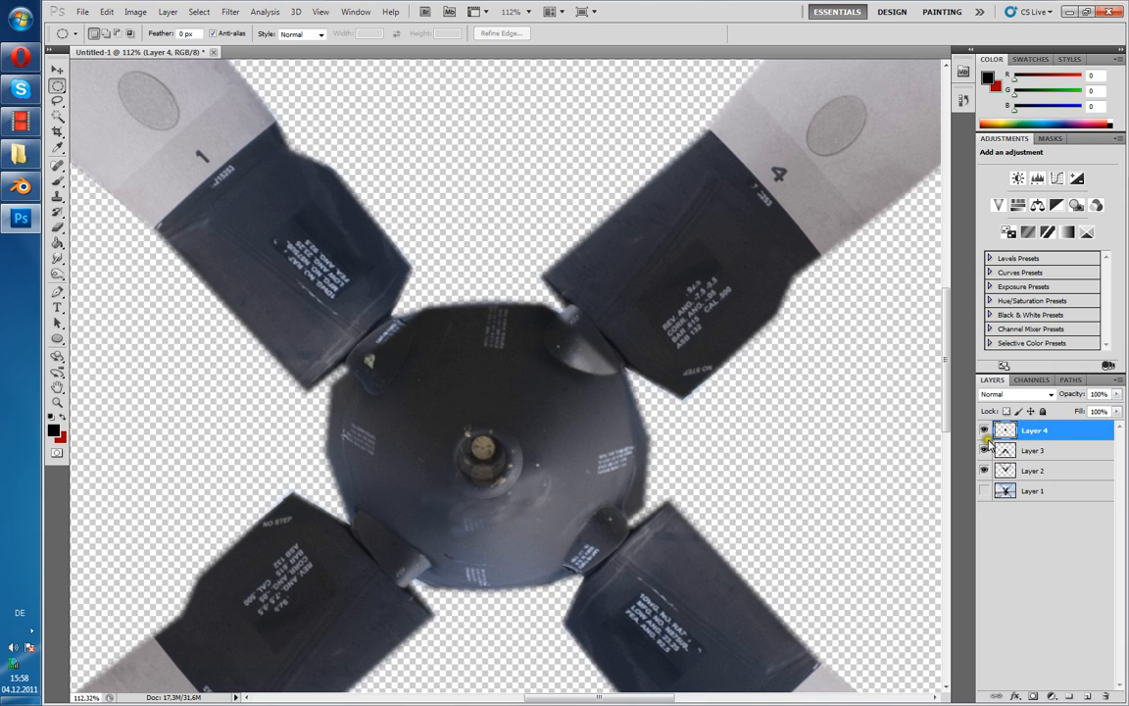
- Scale the pasted hub disc on Layer 4 to 121.37% proportionally about its centre
{"action": "key", "text": "ctrl+t"}
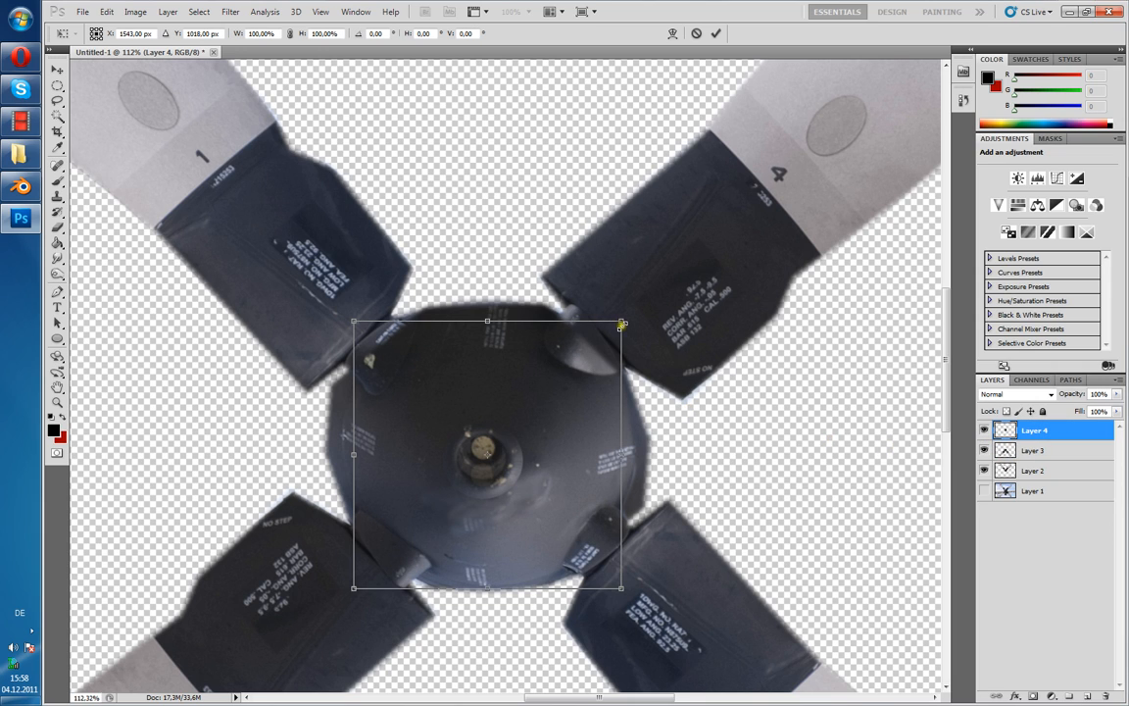
{"action": "left_click_drag", "start_coordinate": [621, 316], "coordinate": [656, 293], "text": "alt+shift"}
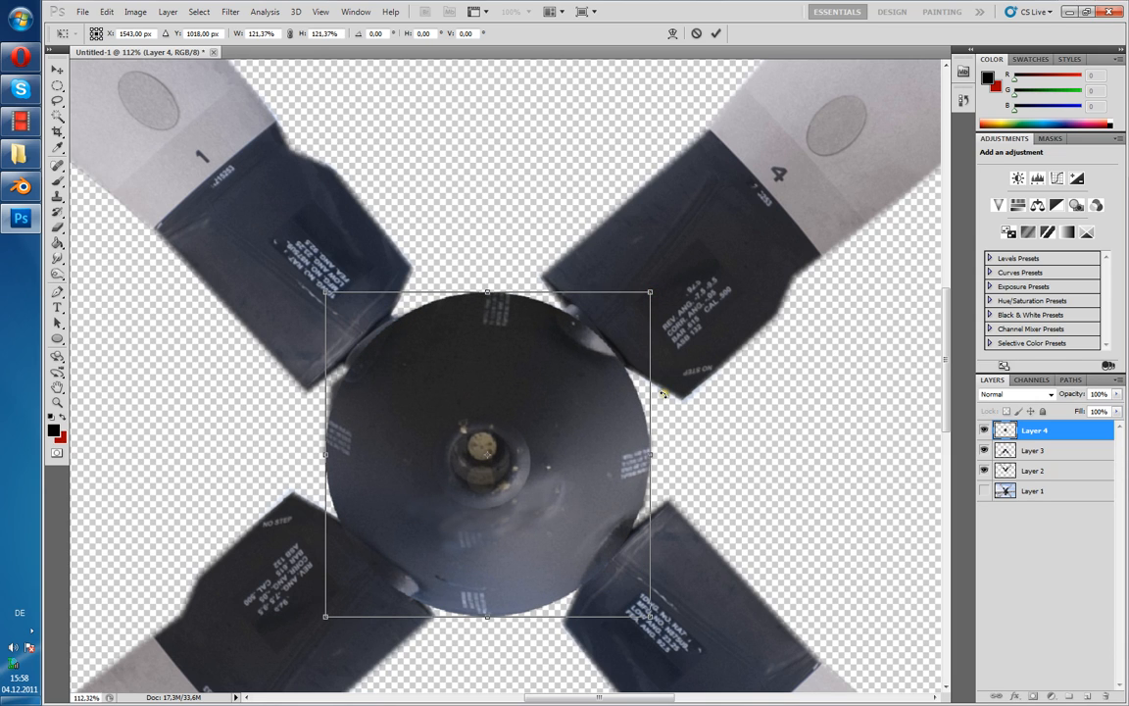
{"action": "key", "text": "Return"}
- Crop the image closely around the four propeller blades to a square of about 1880 × 1880 pixels
{"action": "scroll", "coordinate": [663, 394], "scroll_direction": "down", "scroll_amount": 5, "text": "alt"}
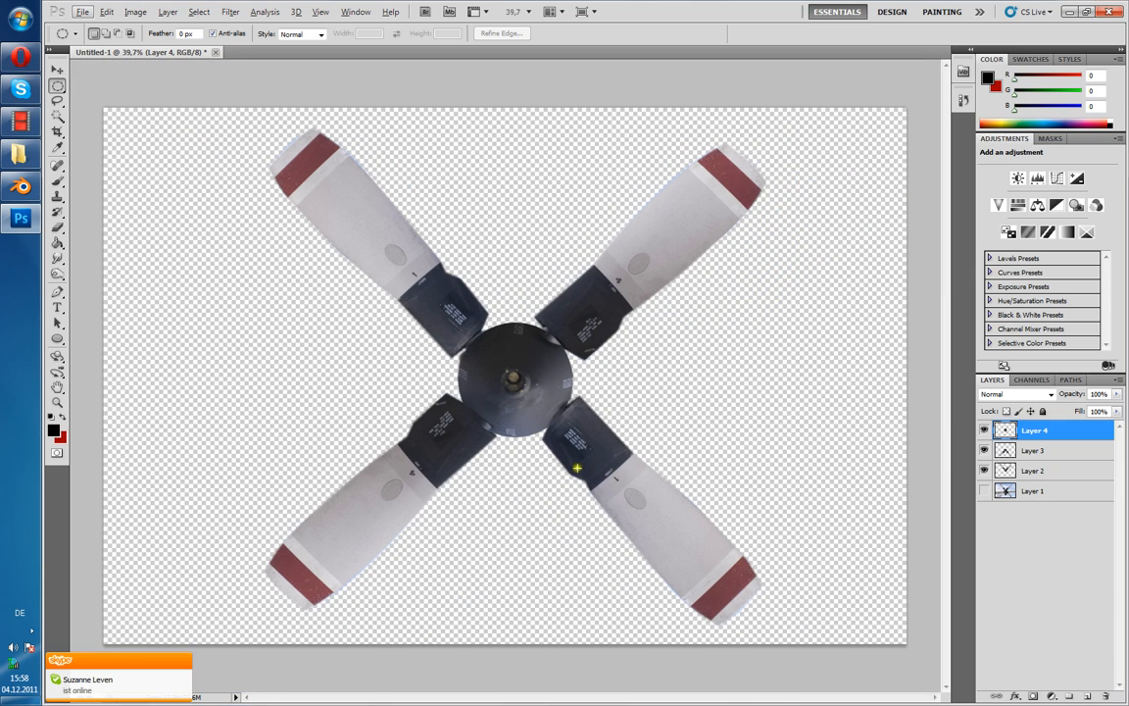
{"action": "left_click", "coordinate": [57, 132]}
{"action": "left_click_drag", "start_coordinate": [234, 108], "coordinate": [763, 644]}
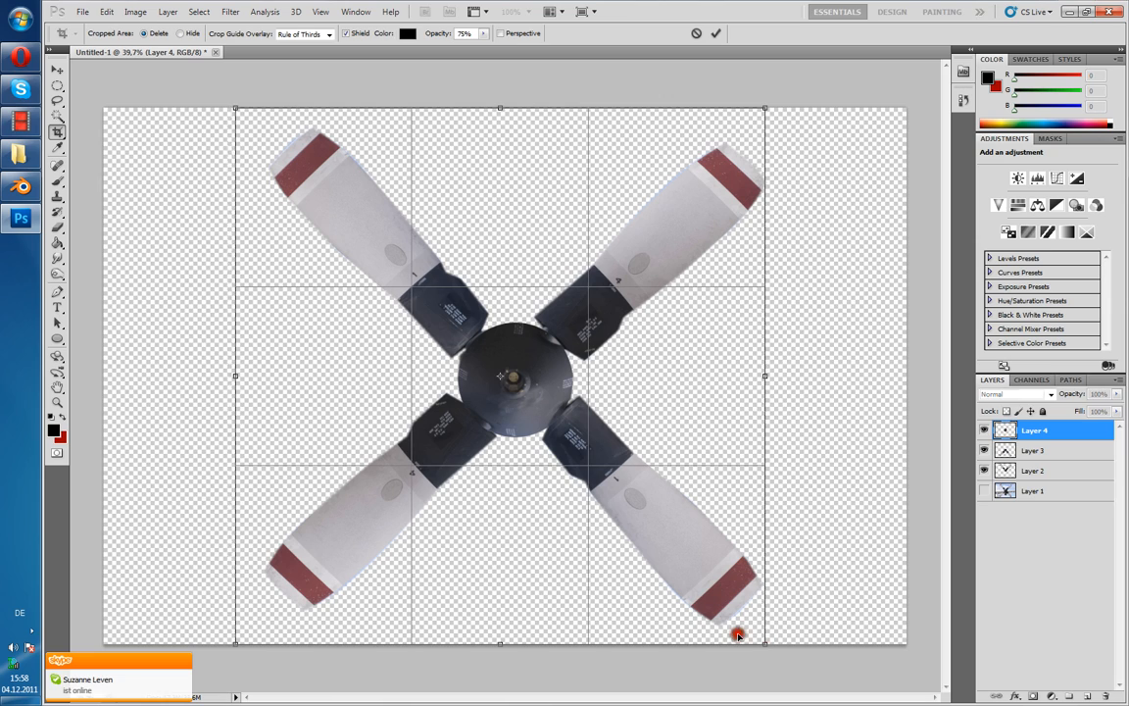
{"action": "left_click_drag", "start_coordinate": [234, 375], "coordinate": [263, 380]}
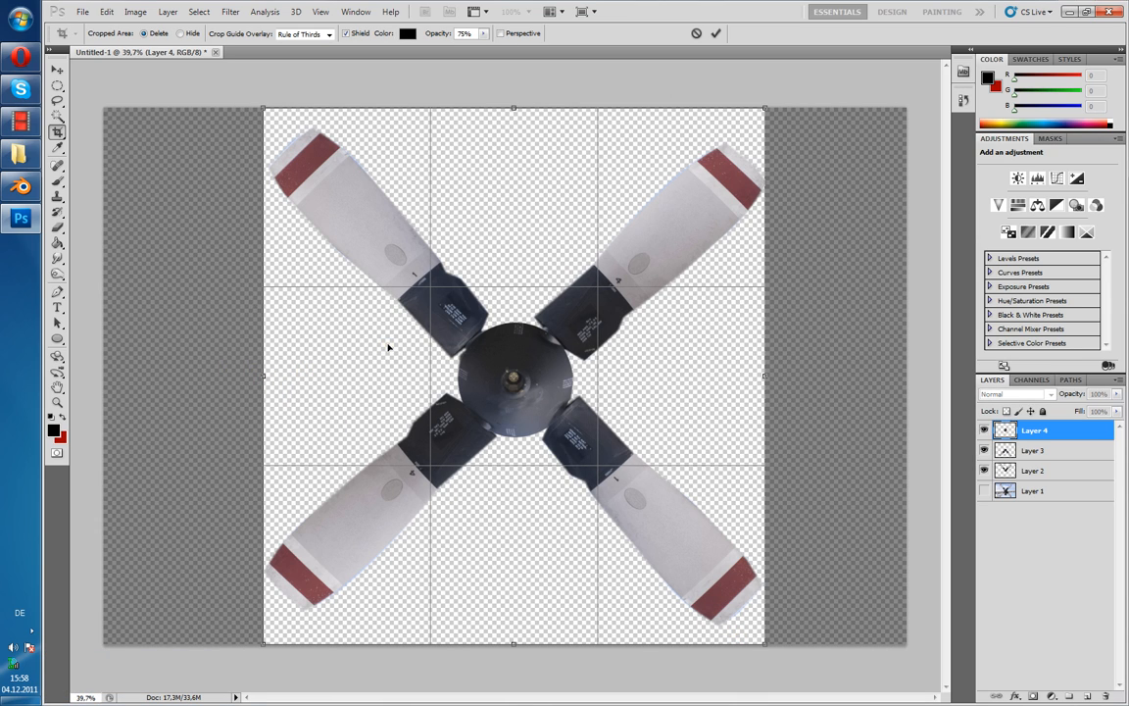
{"action": "left_click_drag", "start_coordinate": [514, 642], "coordinate": [514, 625]}
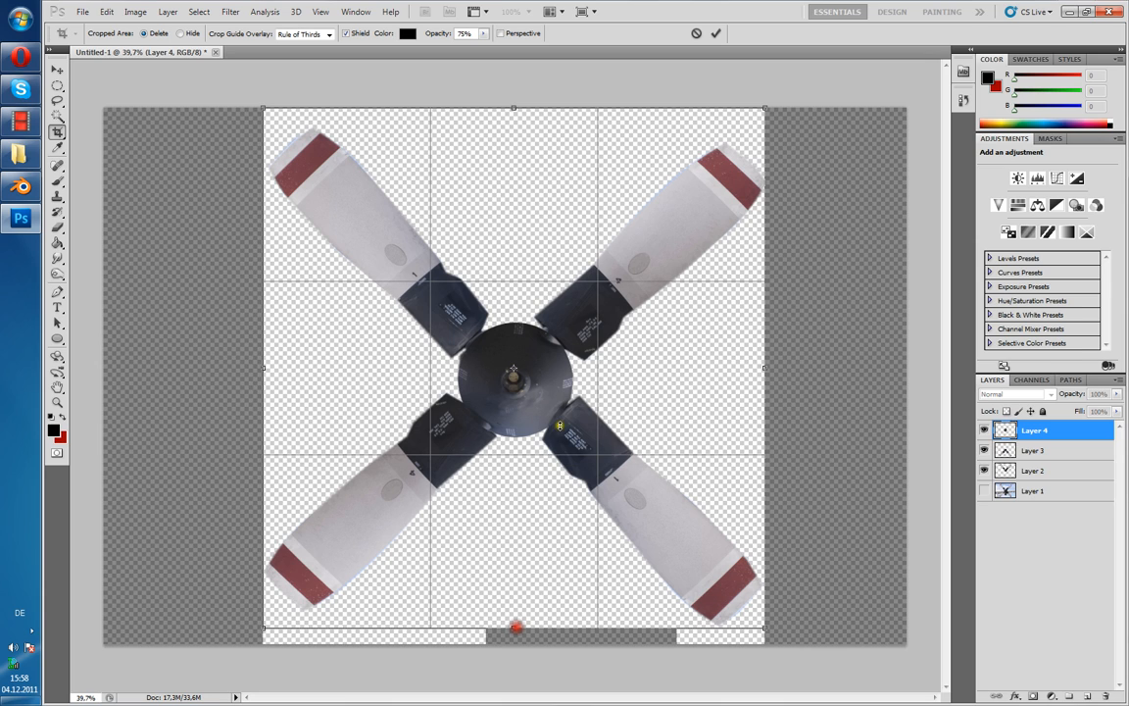
{"action": "left_click_drag", "start_coordinate": [513, 108], "coordinate": [506, 126]}
{"action": "double_click", "coordinate": [541, 190]}
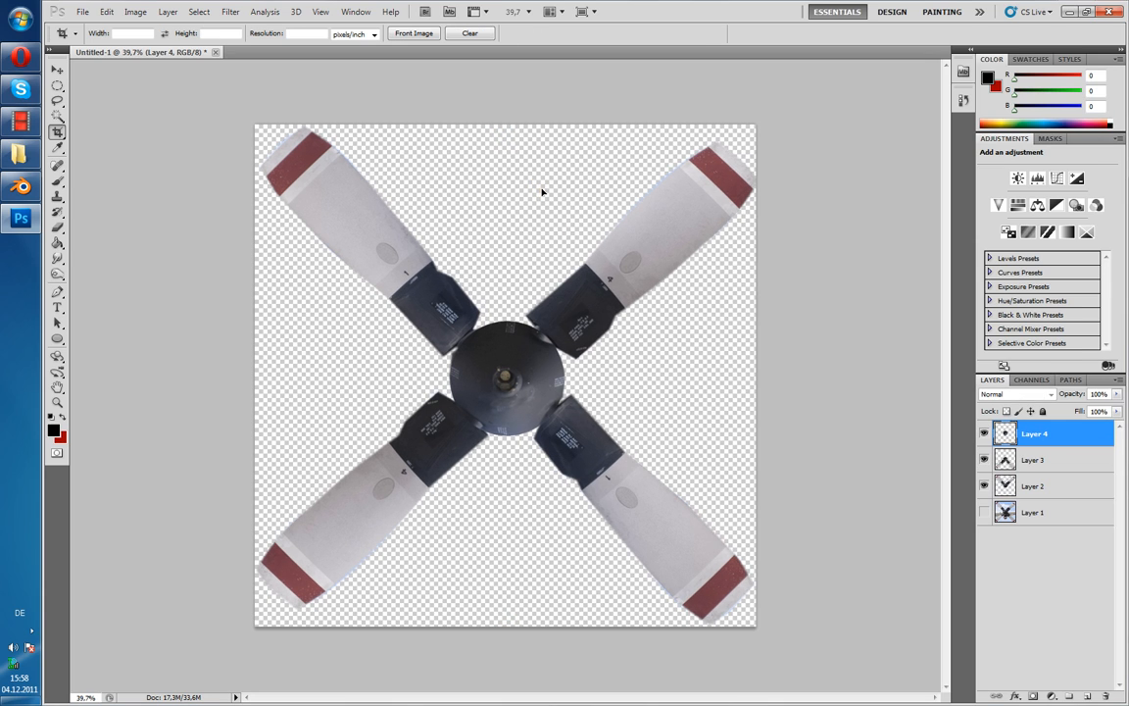
- Enlarge the canvas to 2500 × 2500 pixels with the propeller anchored in the centre
{"action": "left_click", "coordinate": [137, 11]}
{"action": "left_click", "coordinate": [178, 120]}
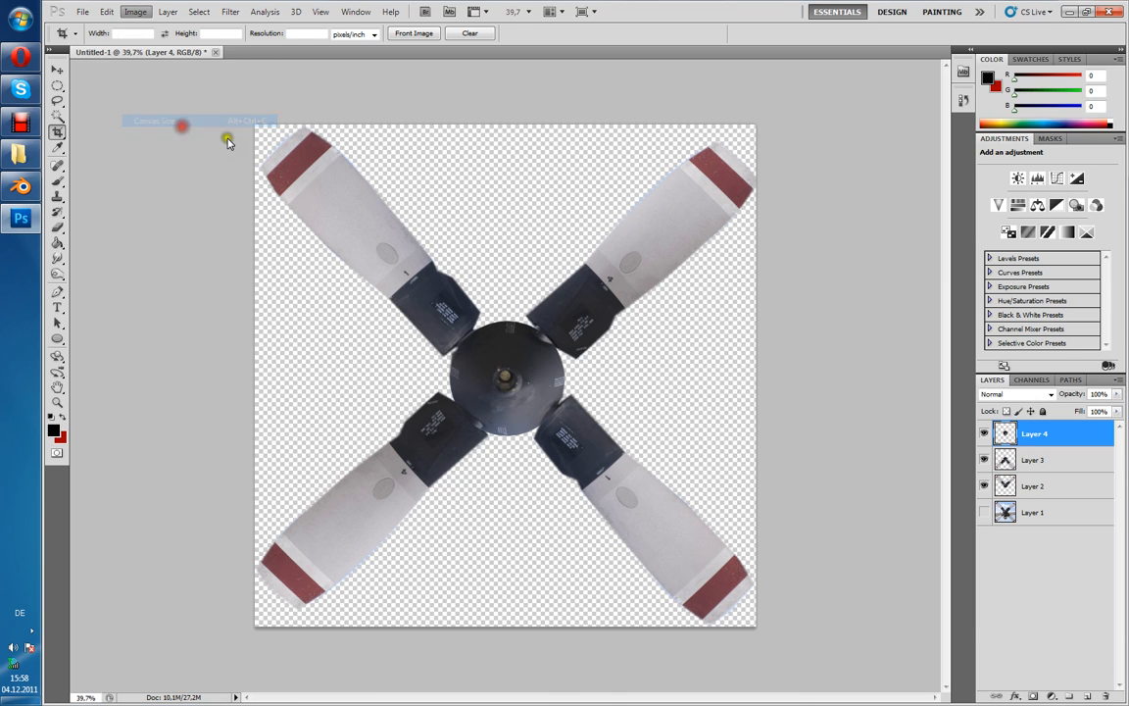
{"action": "left_click", "coordinate": [616, 241]}
{"action": "left_click", "coordinate": [595, 266]}
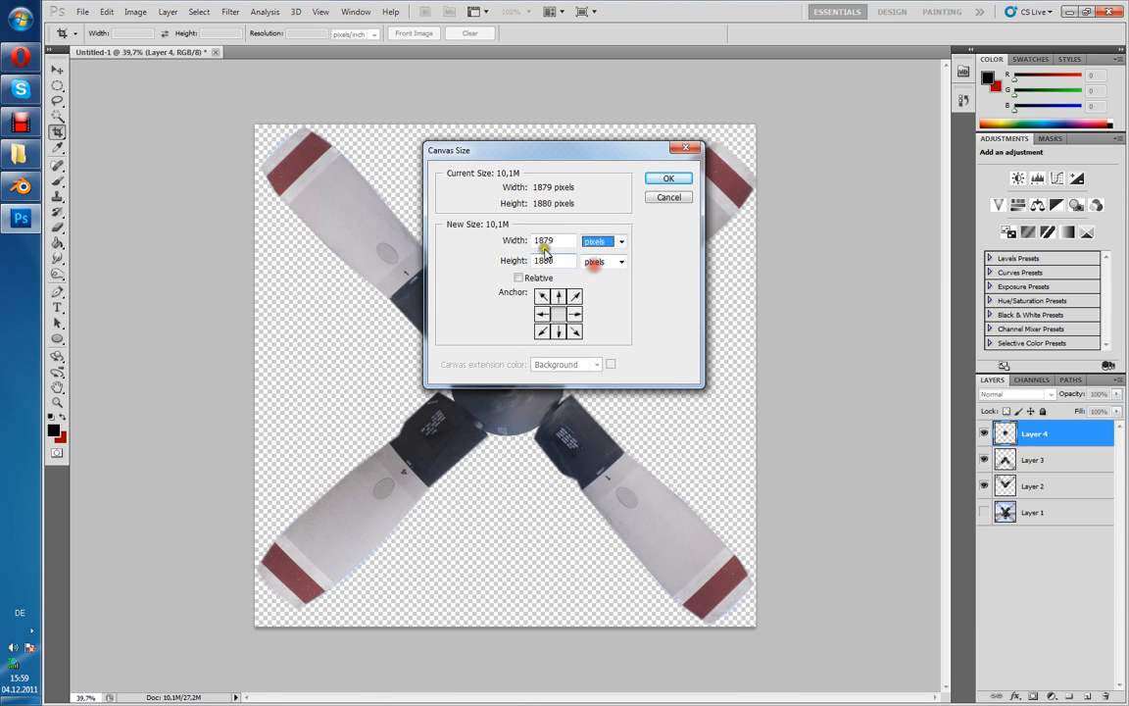
{"action": "double_click", "coordinate": [545, 240]}
{"action": "type", "text": "2500"}
{"action": "key", "text": "Tab"}
{"action": "key", "text": "Tab"}
{"action": "type", "text": "2500"}
{"action": "key", "text": "Return"}
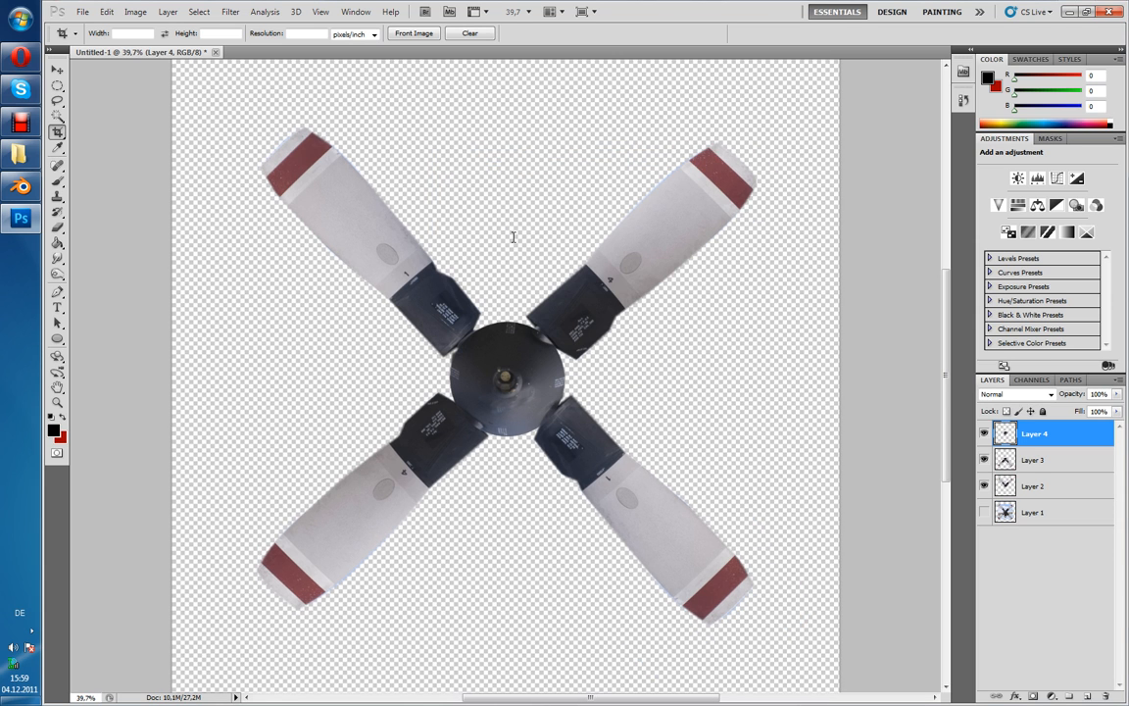
- Merge Layer 4 down into Layer 3, and merge the result down into Layer 2
{"action": "key", "text": "ctrl+0"}
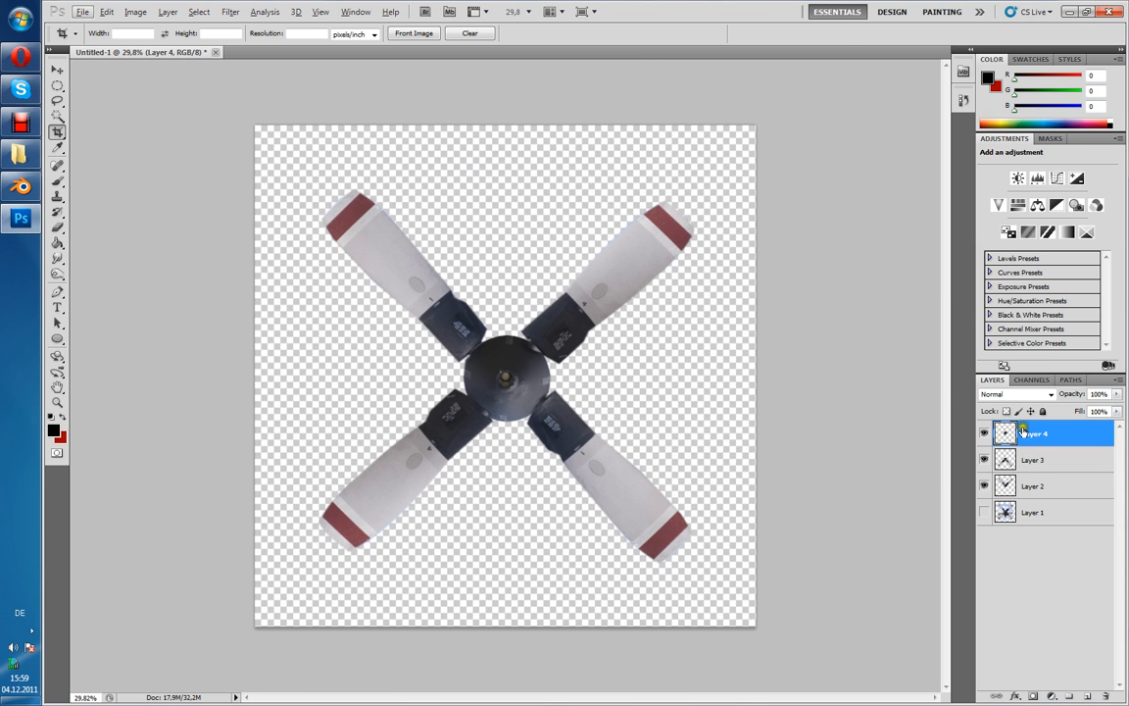
{"action": "right_click", "coordinate": [1022, 433]}
{"action": "left_click", "coordinate": [1048, 391]}
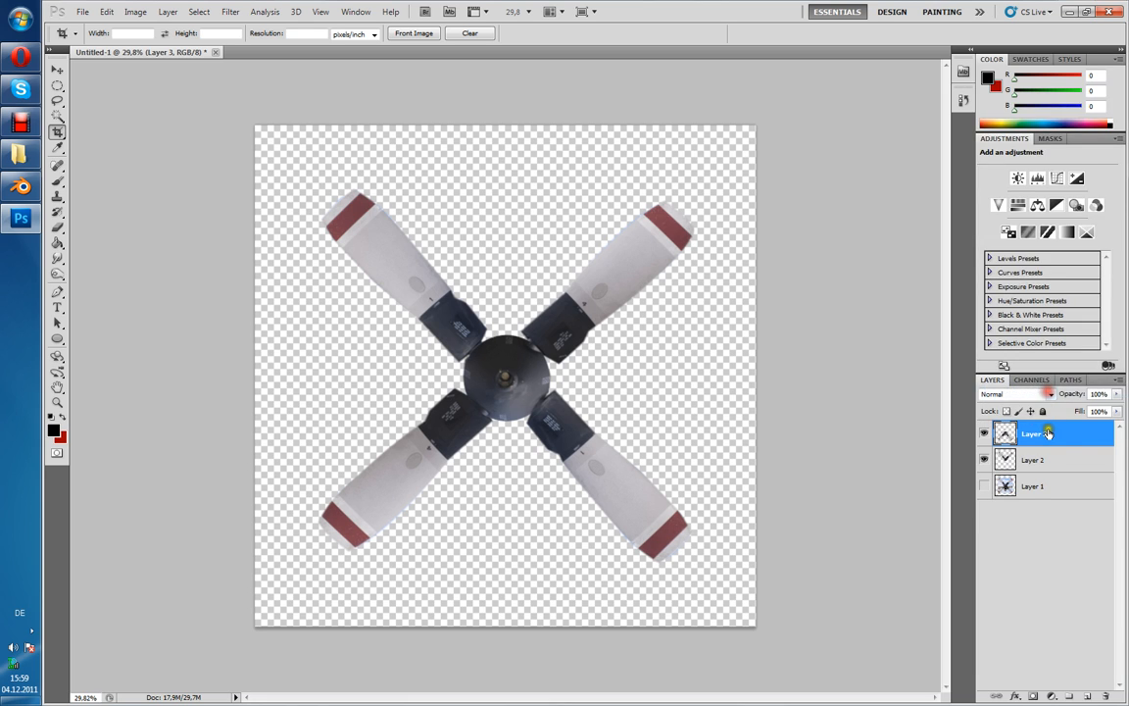
{"action": "right_click", "coordinate": [1044, 434]}
{"action": "left_click", "coordinate": [1048, 390]}
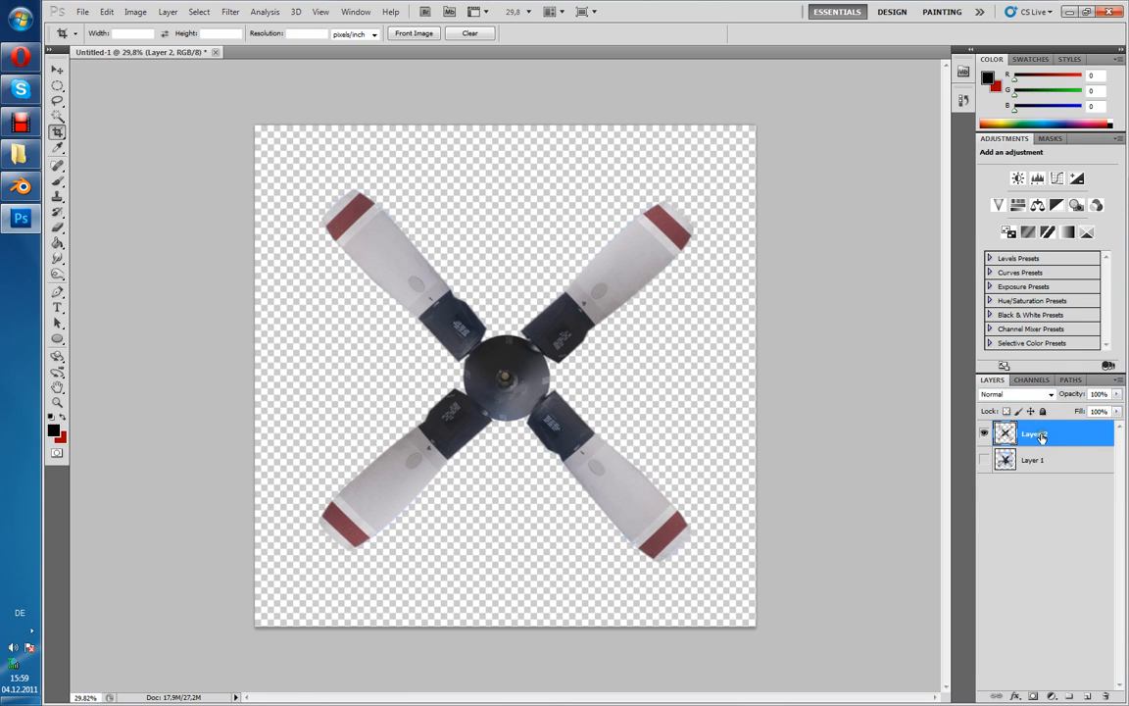
- Compare the propeller cutout with the original photo by toggling the visibility of Layer 1 and Layer 2
{"action": "left_click", "coordinate": [985, 459]}
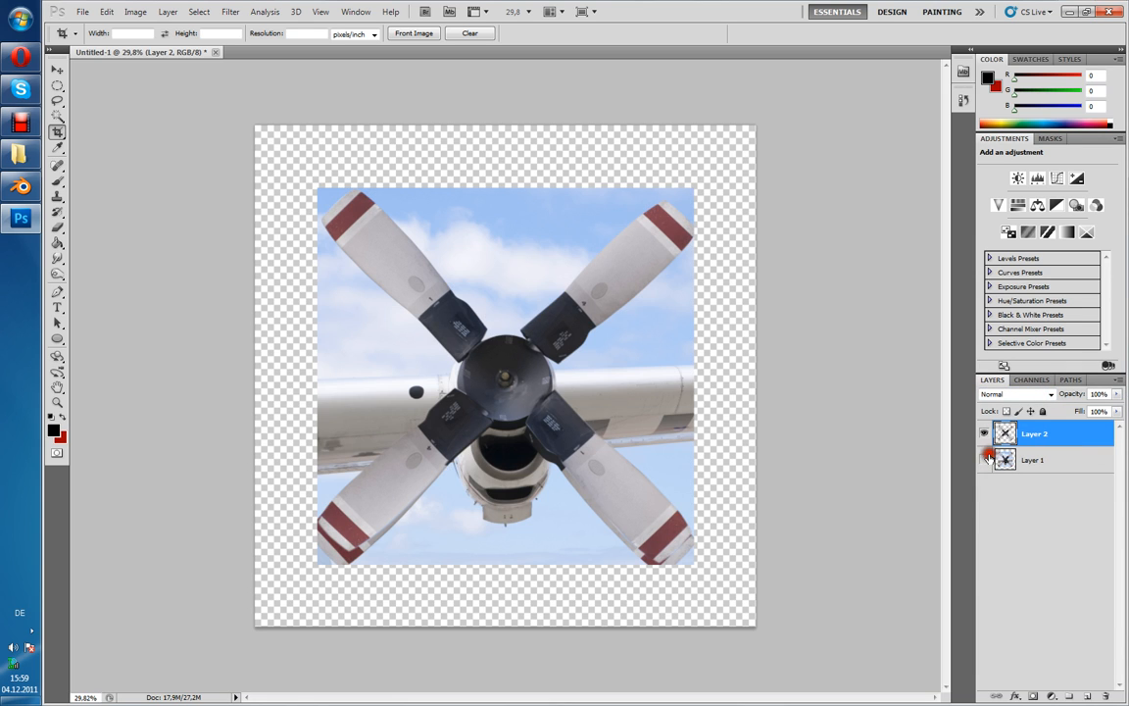
{"action": "left_click", "coordinate": [985, 459]}
{"action": "left_click", "coordinate": [985, 459]}
{"action": "left_click", "coordinate": [985, 458]}
{"action": "left_click", "coordinate": [985, 459]}
{"action": "left_click", "coordinate": [984, 433]}
{"action": "left_click", "coordinate": [984, 433]}
{"action": "left_click", "coordinate": [984, 433]}
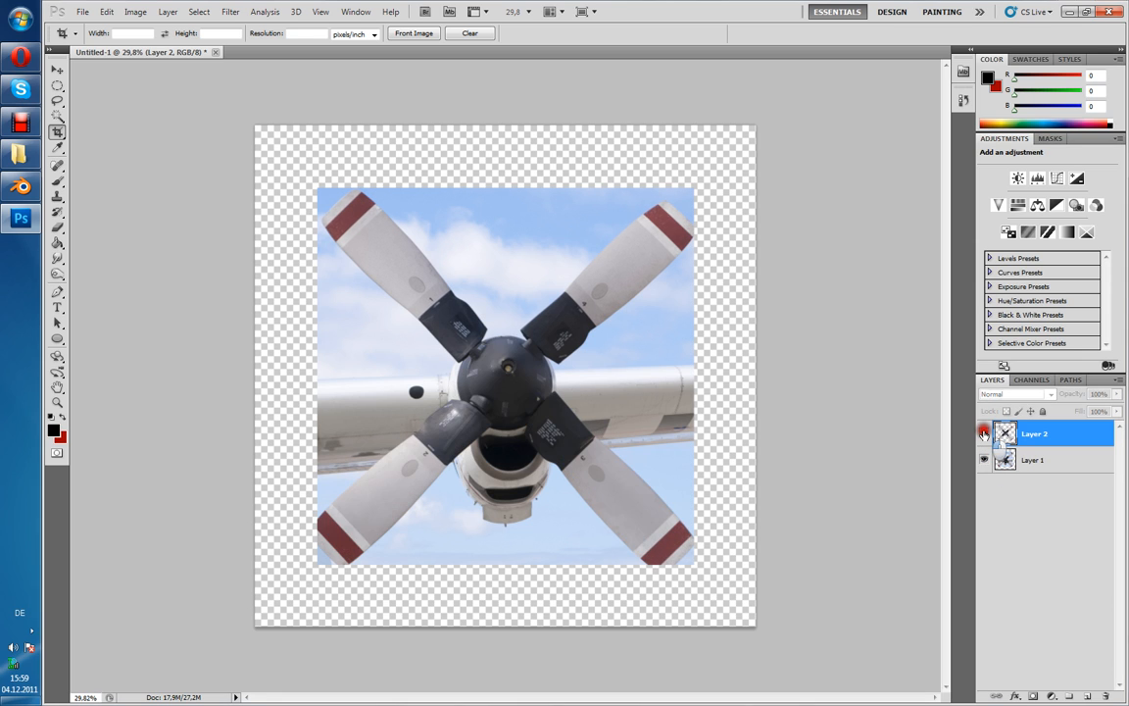
{"action": "left_click", "coordinate": [984, 434]}
{"action": "left_click", "coordinate": [984, 433]}
{"action": "left_click", "coordinate": [984, 435]}
{"action": "left_click", "coordinate": [984, 434]}
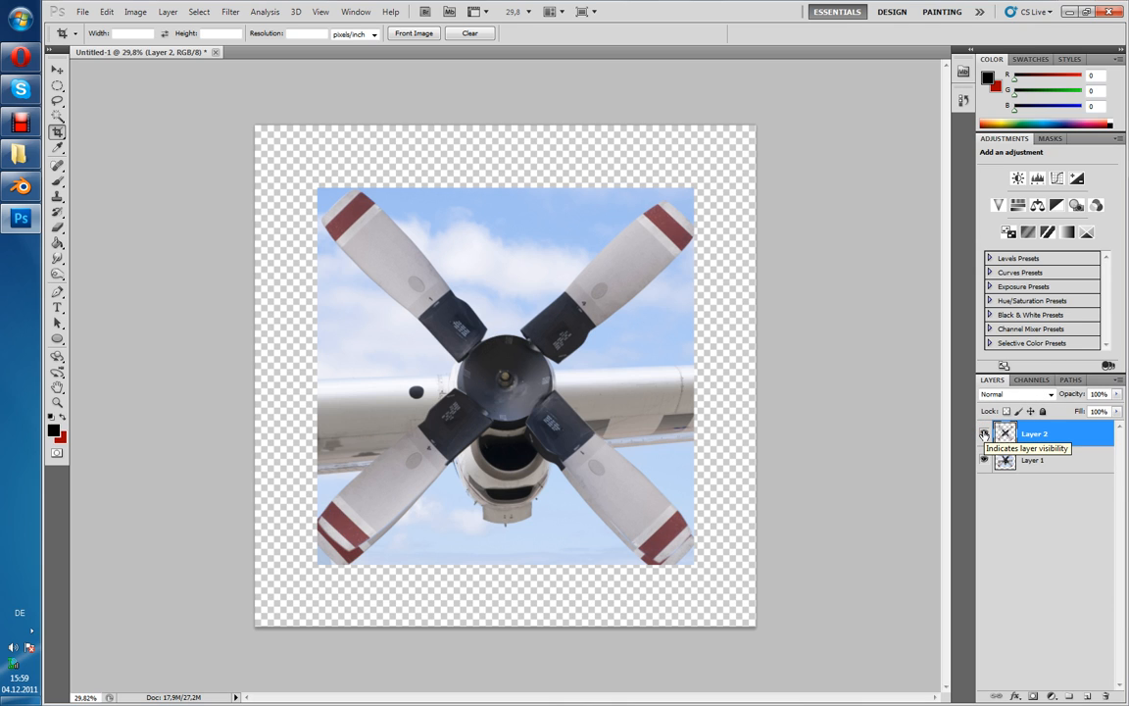
{"action": "left_click", "coordinate": [984, 434]}
{"action": "left_click", "coordinate": [985, 434]}
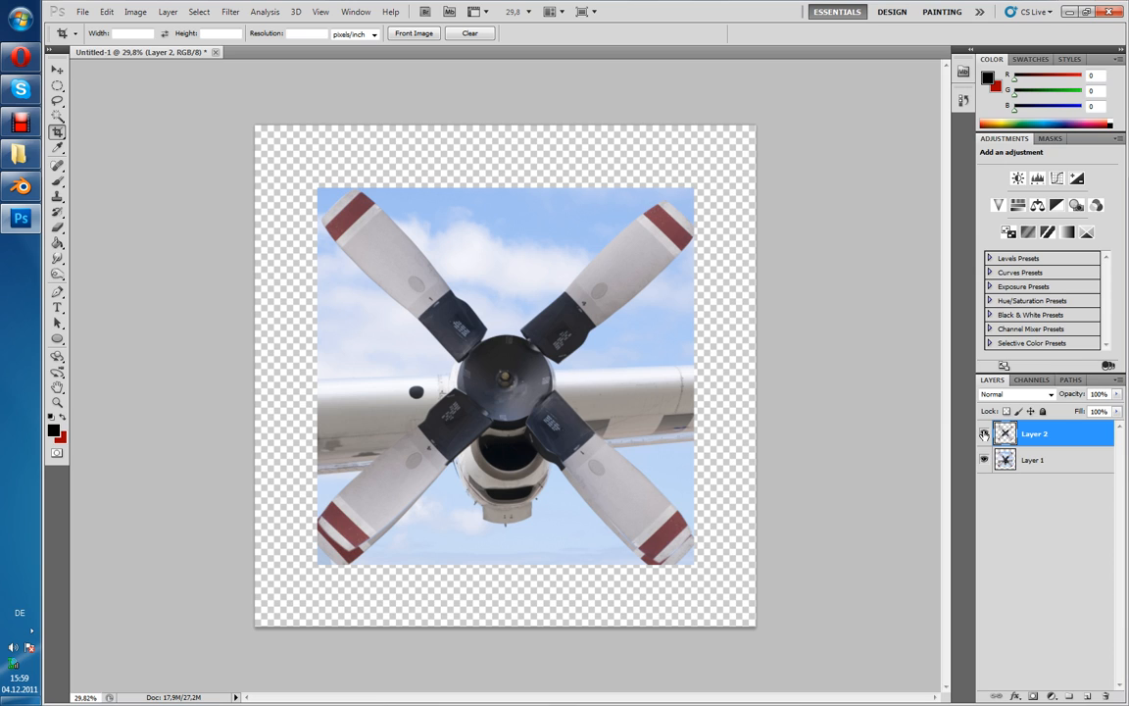
{"action": "left_click", "coordinate": [984, 434]}
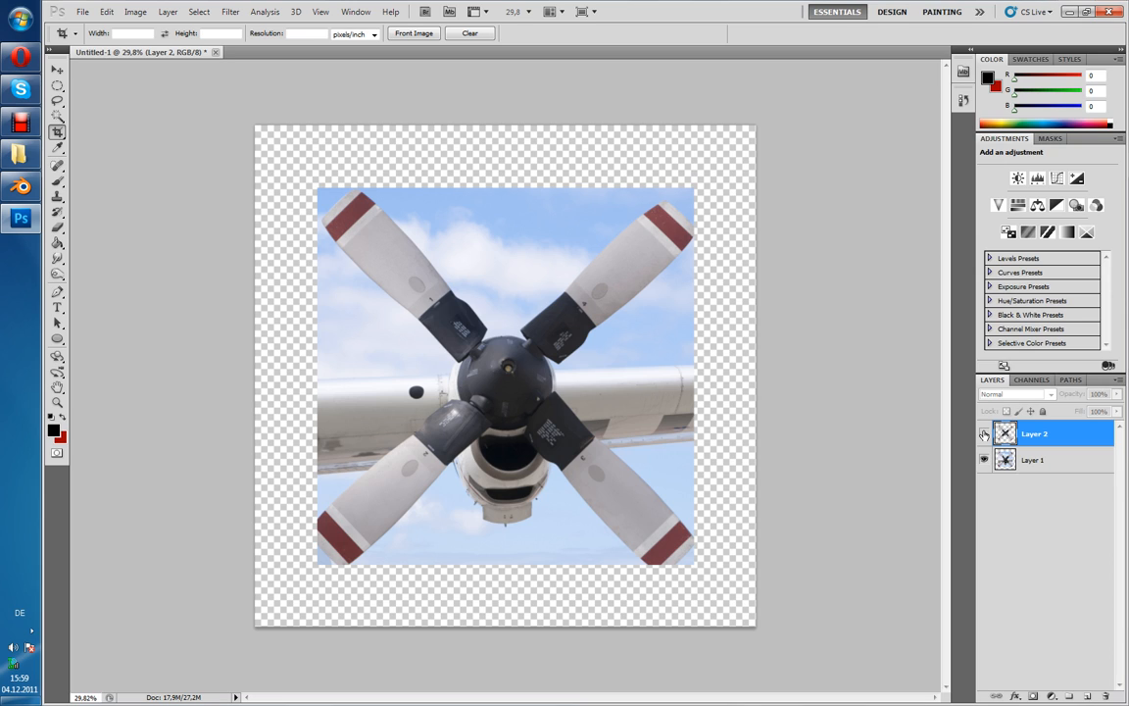
{"action": "left_click", "coordinate": [984, 434]}
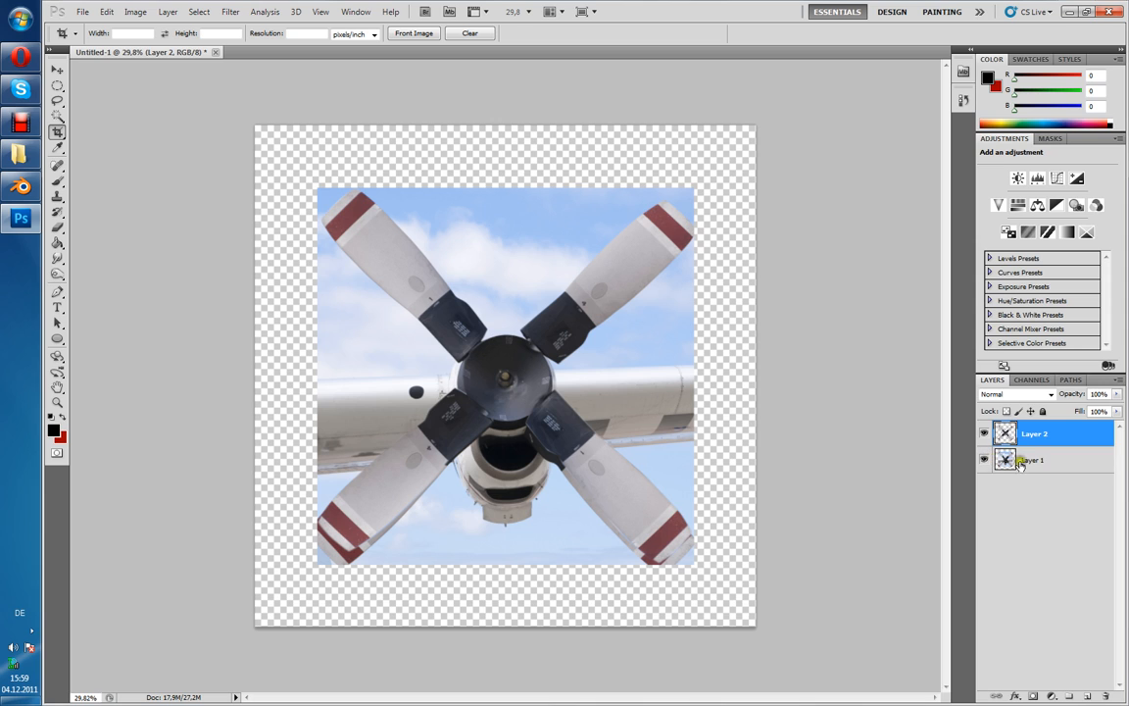
- Delete Layer 1 with the original aircraft photo
{"action": "left_click", "coordinate": [1009, 460]}
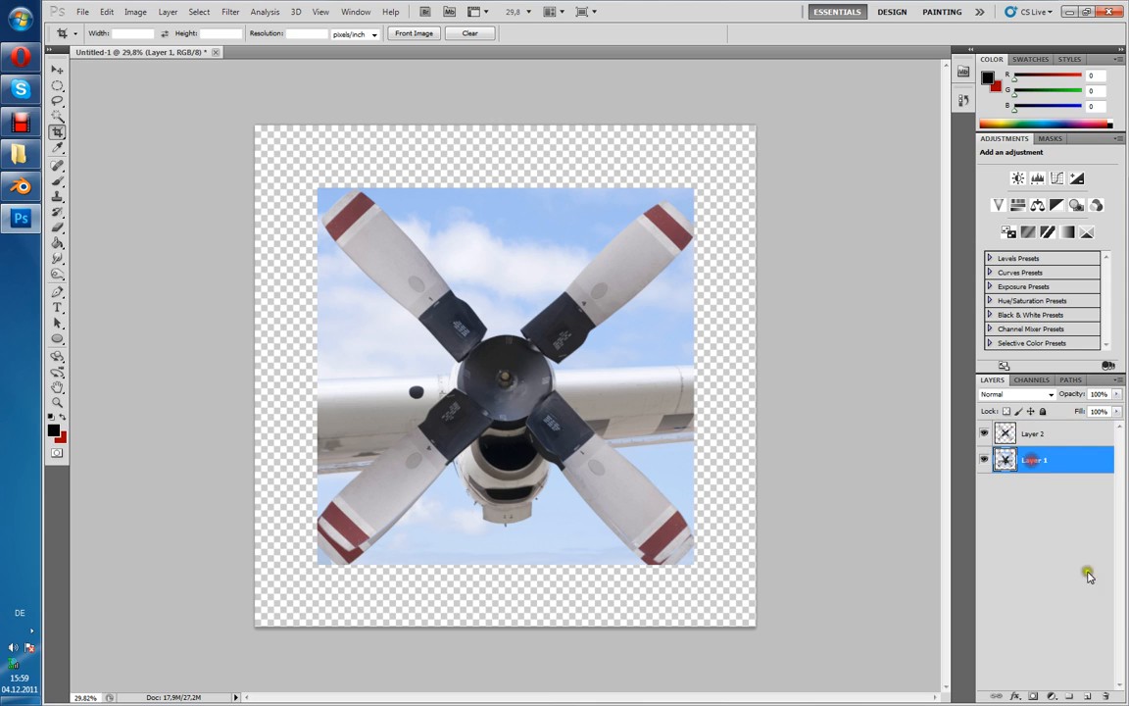
{"action": "left_click", "coordinate": [1104, 693]}
{"action": "left_click", "coordinate": [500, 262]}
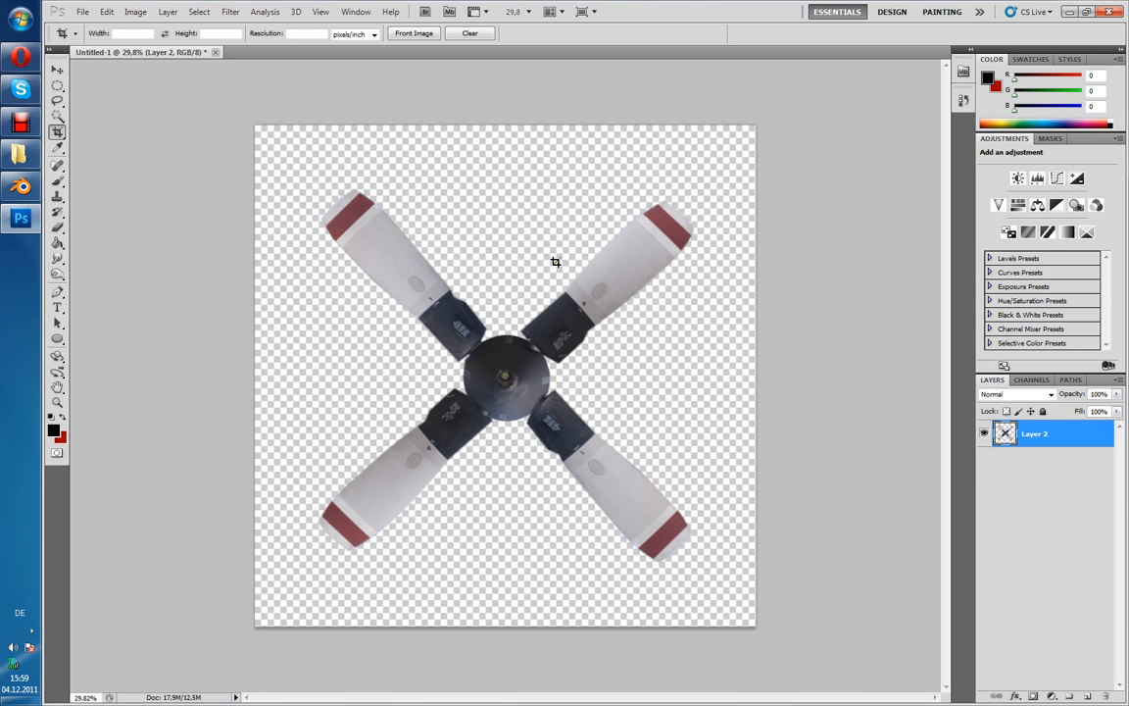
- Select the whole canvas and copy the propeller from Layer 2 onto a new layer
{"action": "key", "text": "ctrl+a"}
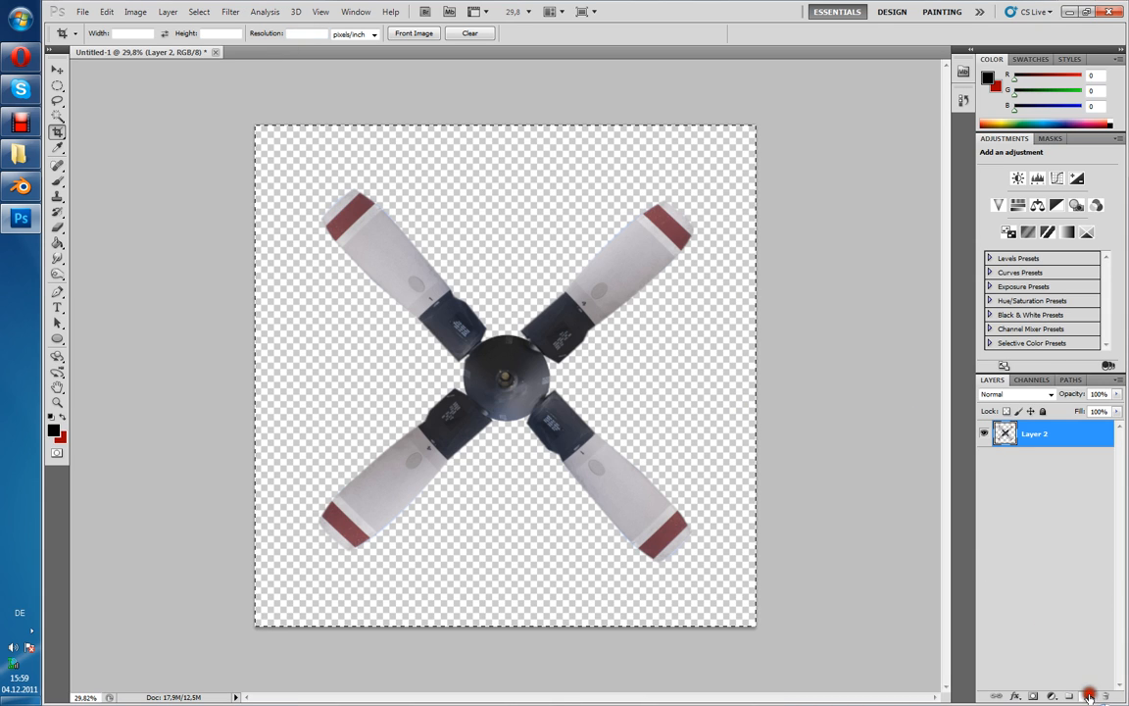
{"action": "key", "text": "ctrl+j"}
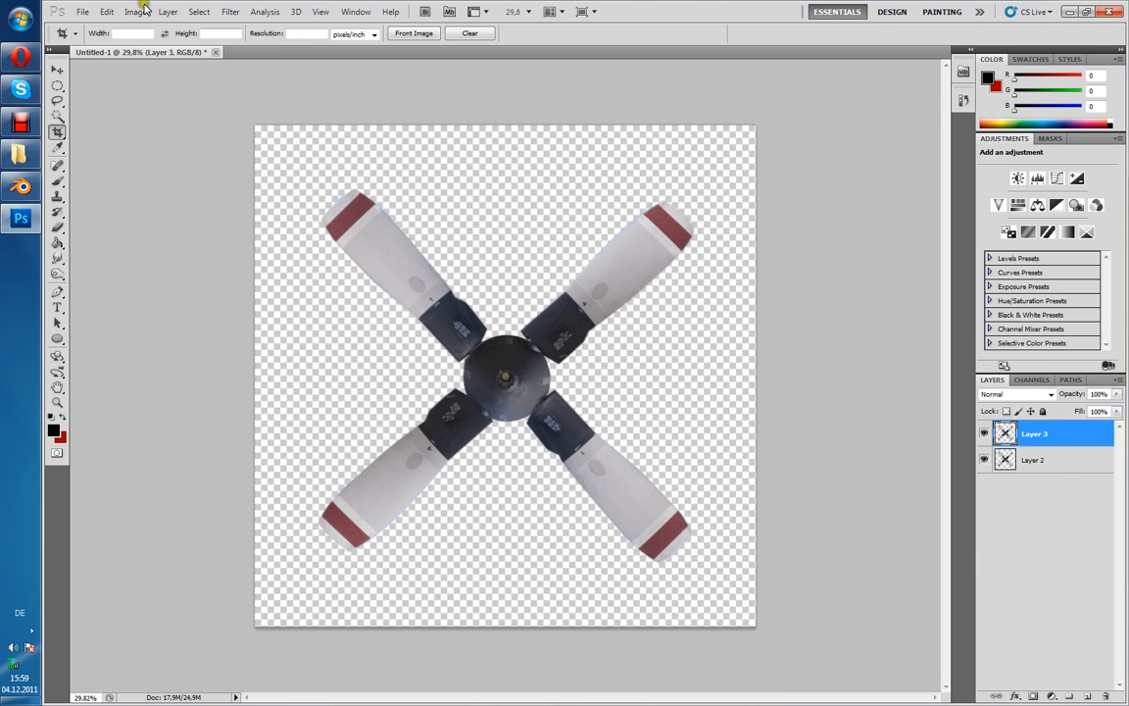
- Turn the propeller on Layer 3 solid white with Levels, lowering the input white level to 2 and raising the output black level
{"action": "left_click", "coordinate": [135, 12]}
{"action": "mouse_move", "coordinate": [157, 46]}
{"action": "left_click", "coordinate": [345, 57]}
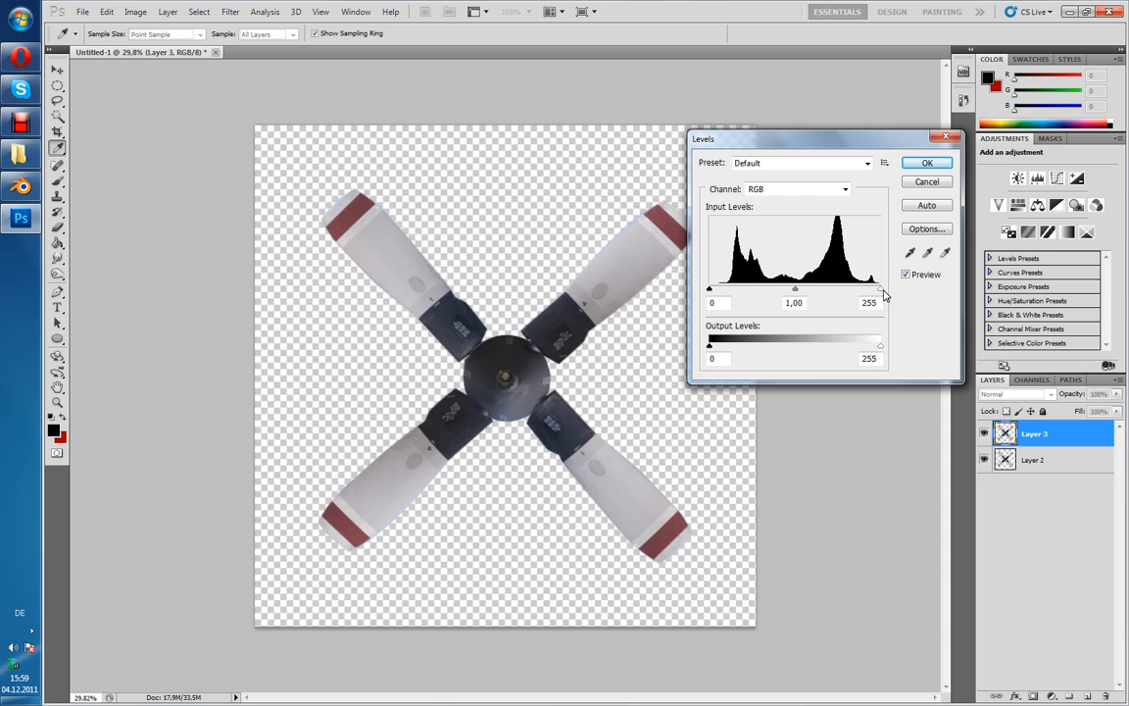
{"action": "left_click_drag", "start_coordinate": [882, 294], "coordinate": [709, 292]}
{"action": "left_click_drag", "start_coordinate": [710, 347], "coordinate": [851, 348]}
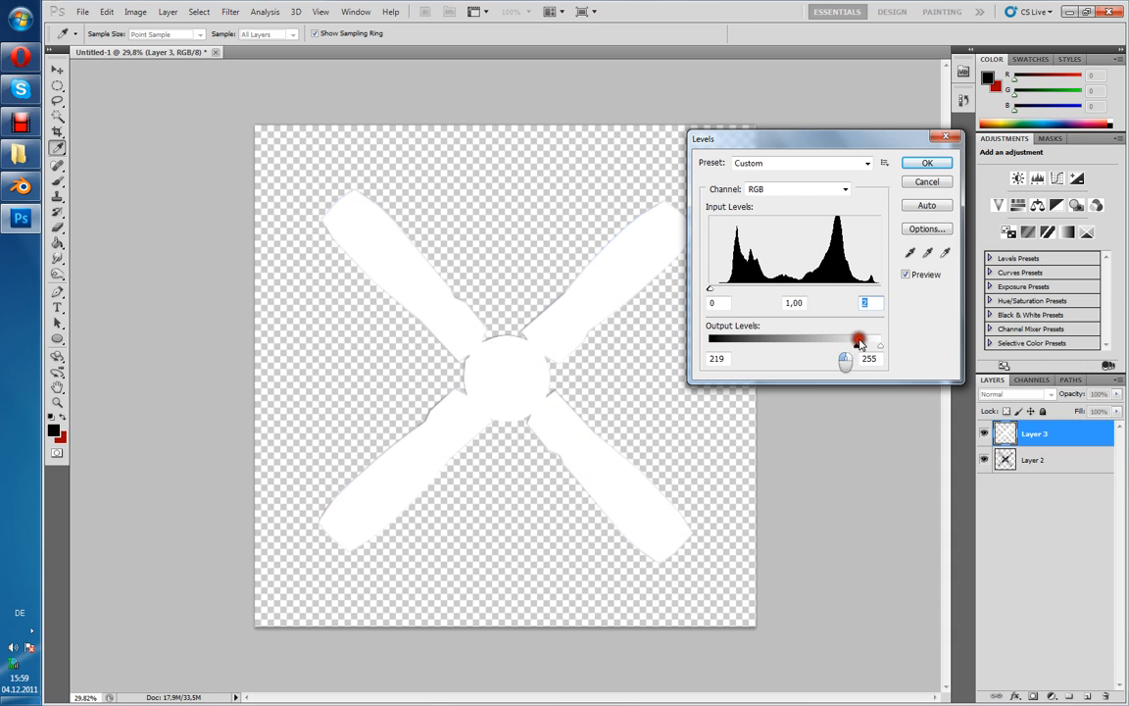
{"action": "left_click", "coordinate": [927, 163]}
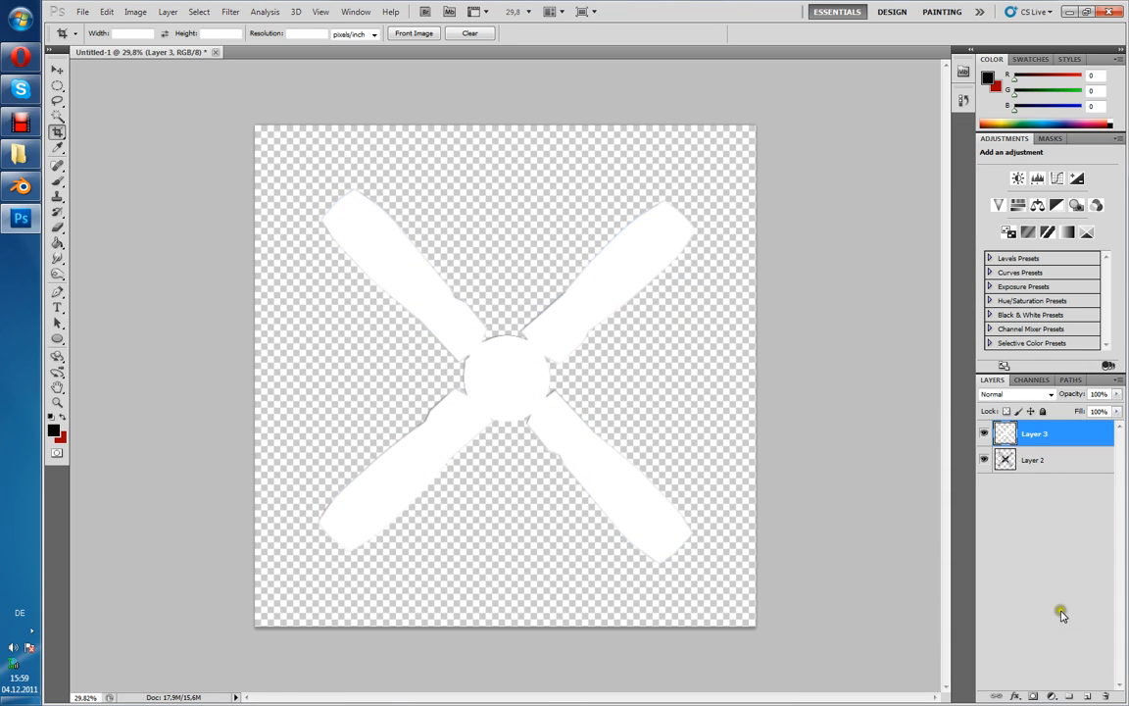
- Add a new layer and fill it completely with black using the Paint Bucket
{"action": "left_click", "coordinate": [1088, 695]}
{"action": "left_click_drag", "start_coordinate": [1049, 423], "coordinate": [1047, 449]}
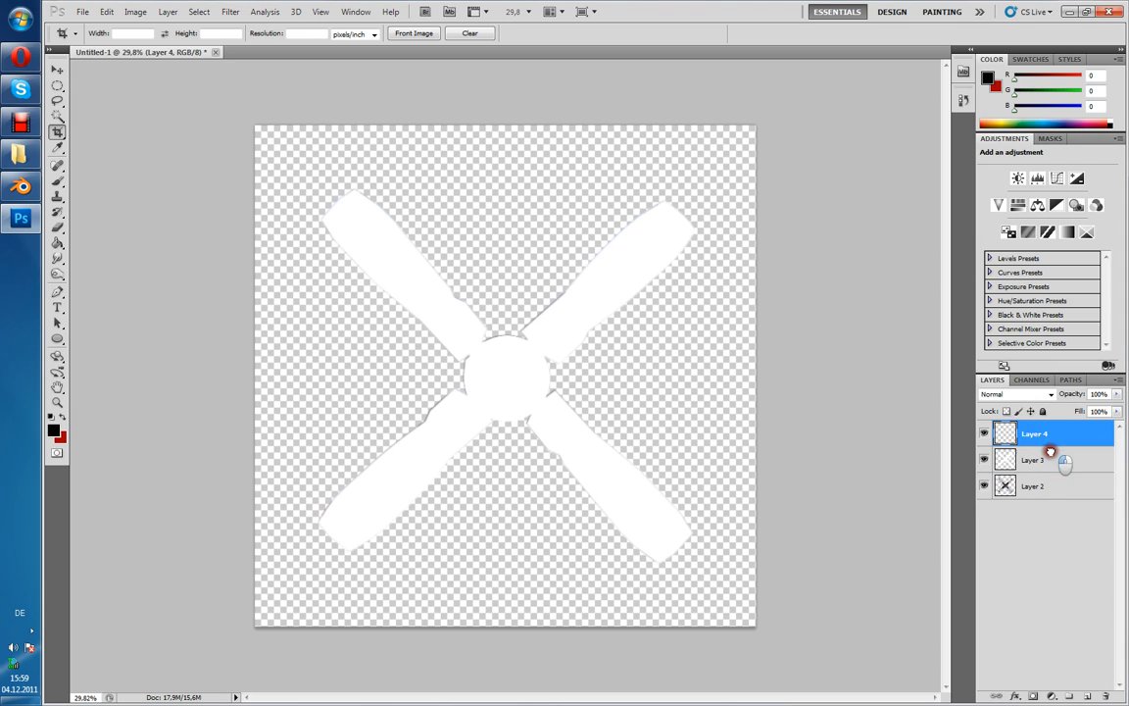
{"action": "left_click", "coordinate": [57, 243]}
{"action": "left_click", "coordinate": [386, 325]}
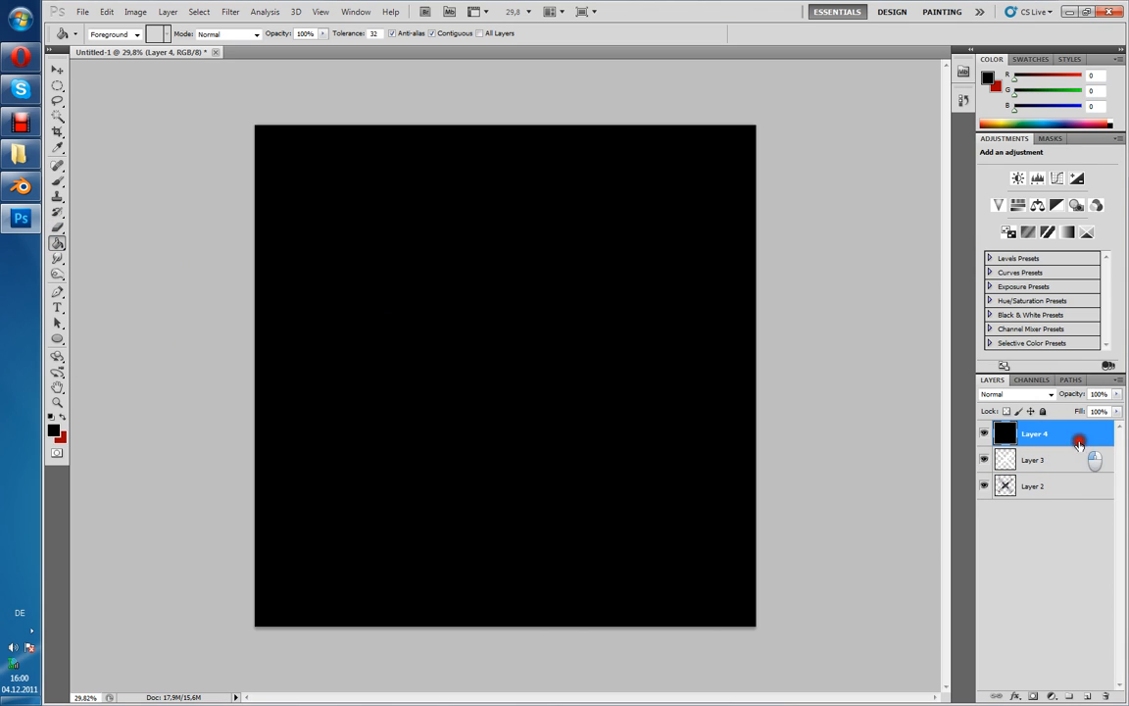
- Reorder the layers so the propeller on Layer 2 is uppermost, white Layer 3 is beneath it and black Layer 4 is lowest
{"action": "left_click_drag", "start_coordinate": [1089, 438], "coordinate": [1055, 421]}
{"action": "left_click_drag", "start_coordinate": [1057, 484], "coordinate": [1045, 429]}
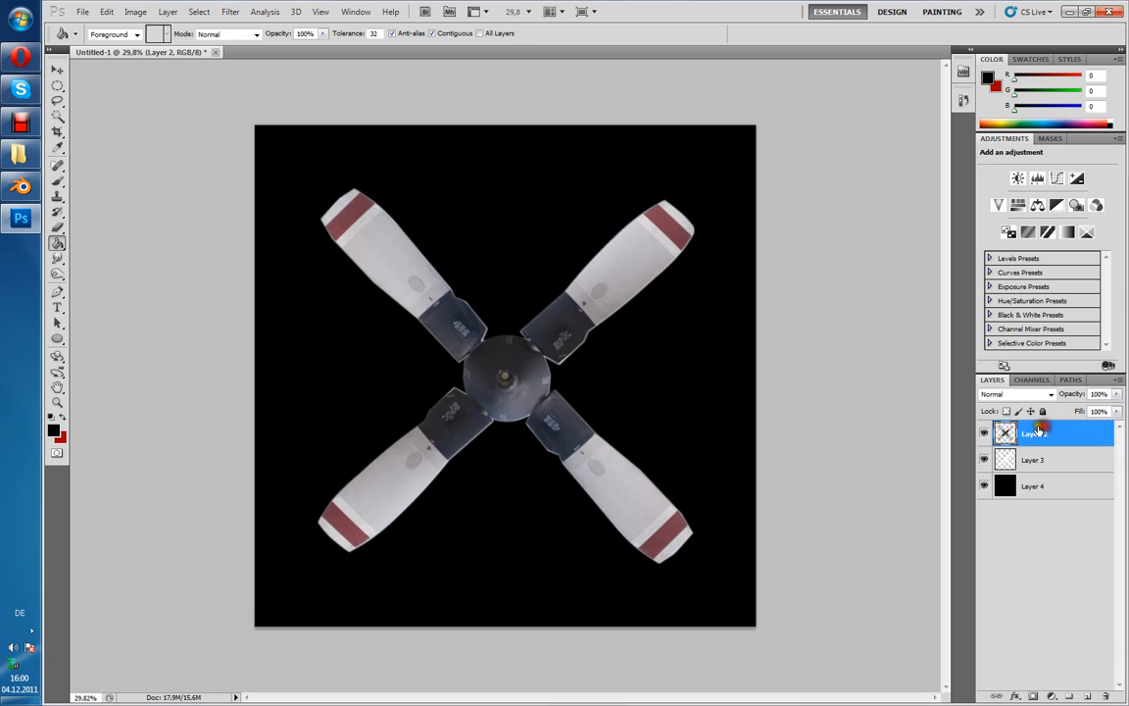
{"action": "left_click", "coordinate": [984, 433]}
{"action": "left_click", "coordinate": [984, 433]}
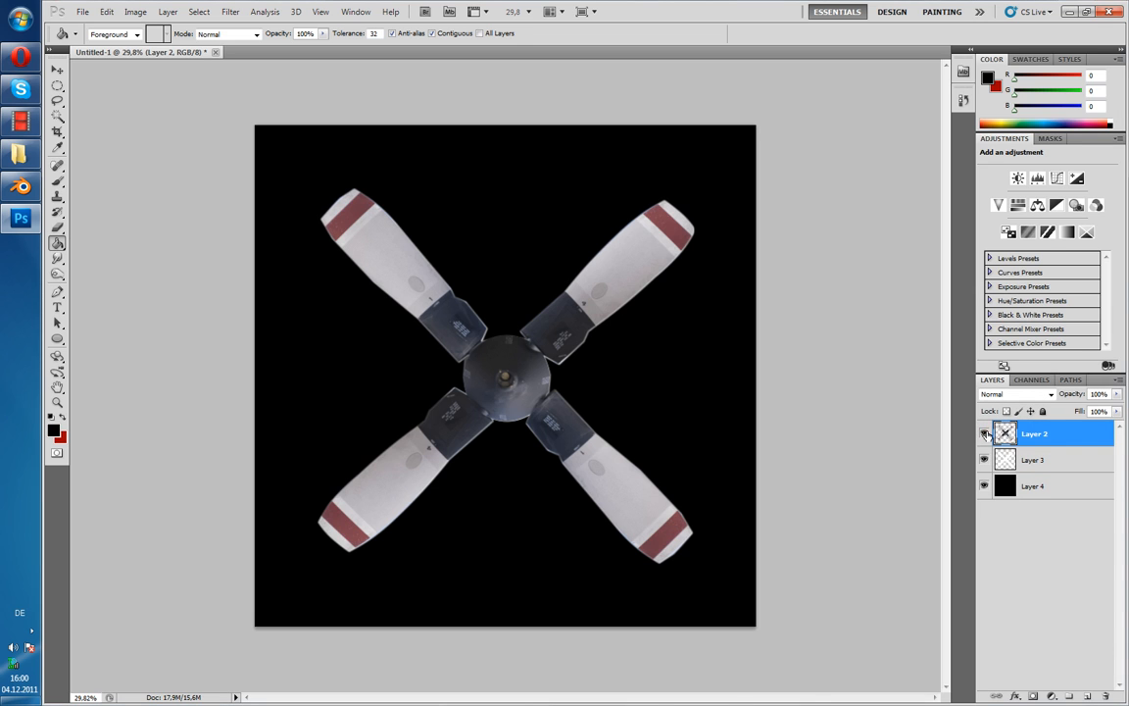
- Apply a Radial Blur to the propeller on Layer 2 with amount 15, Spin method and Good quality
{"action": "left_click", "coordinate": [230, 11]}
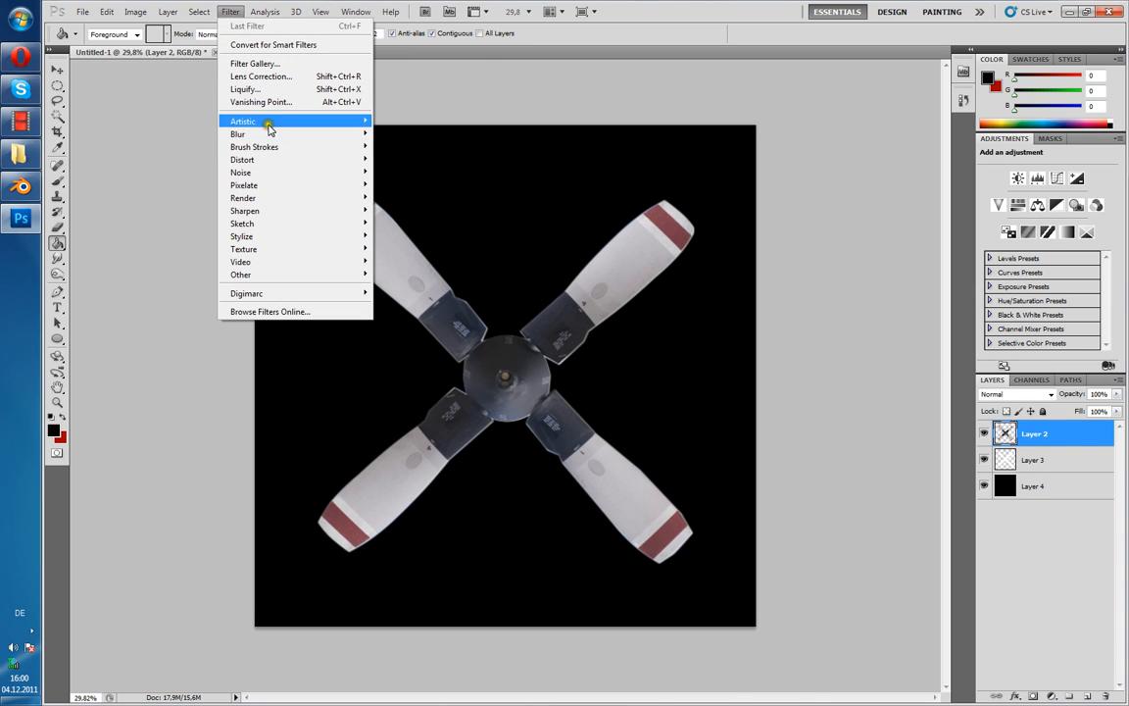
{"action": "mouse_move", "coordinate": [280, 140]}
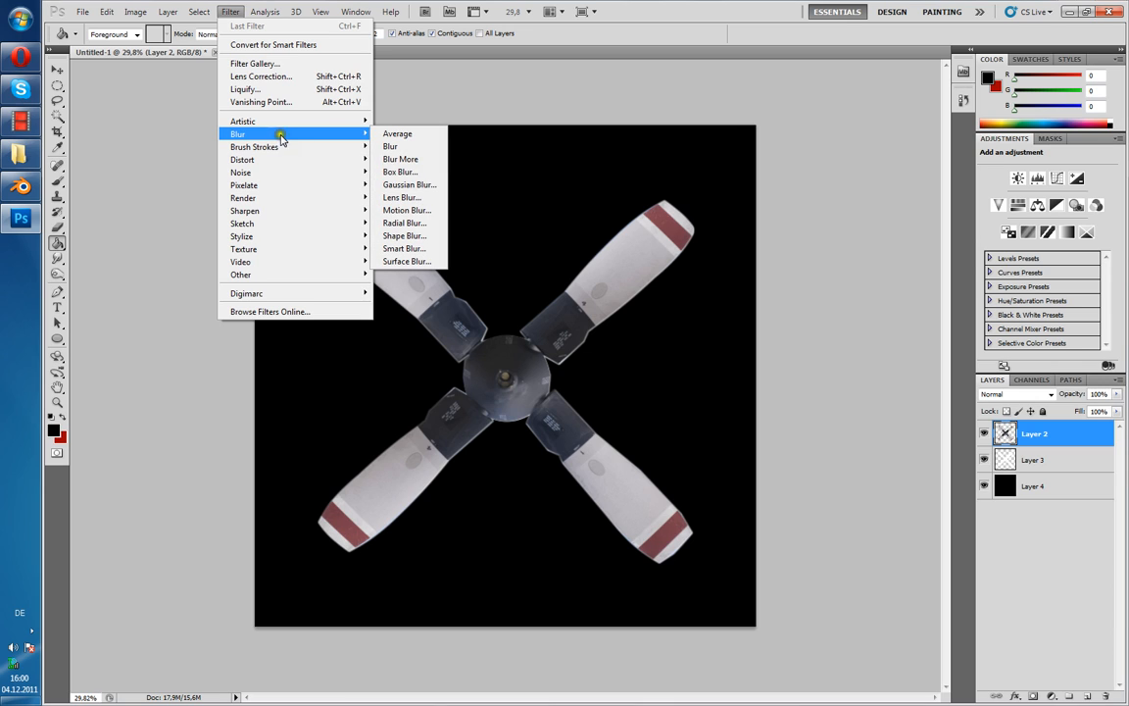
{"action": "left_click", "coordinate": [424, 222]}
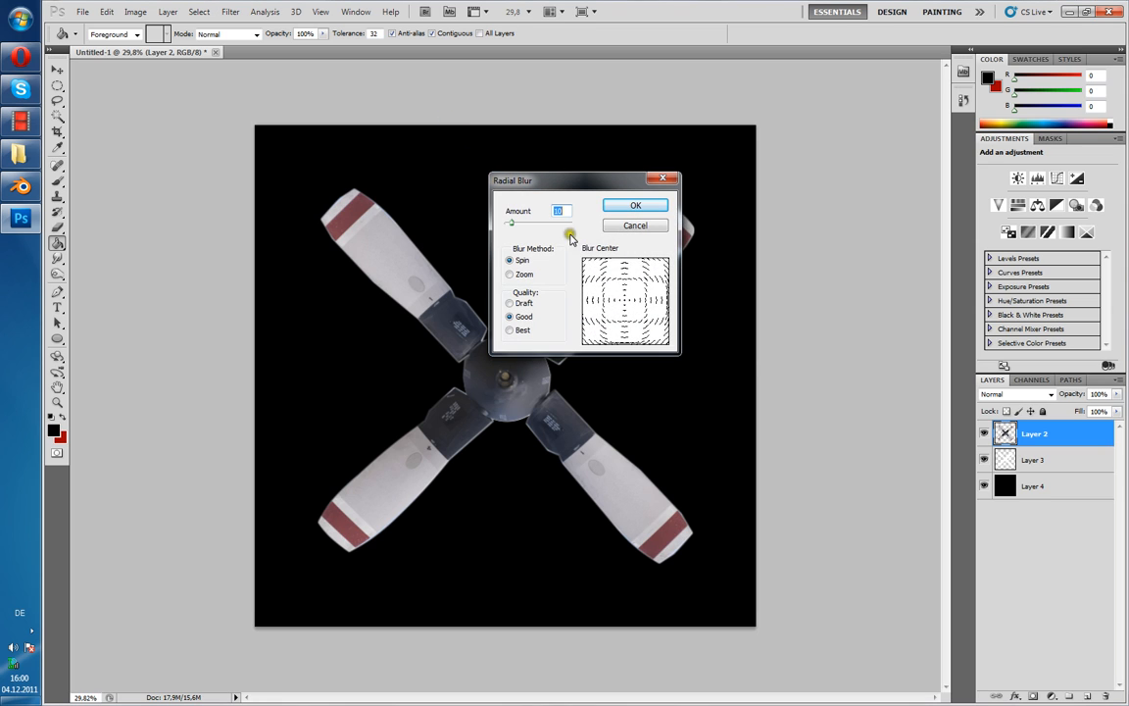
{"action": "left_click_drag", "start_coordinate": [570, 179], "coordinate": [793, 182]}
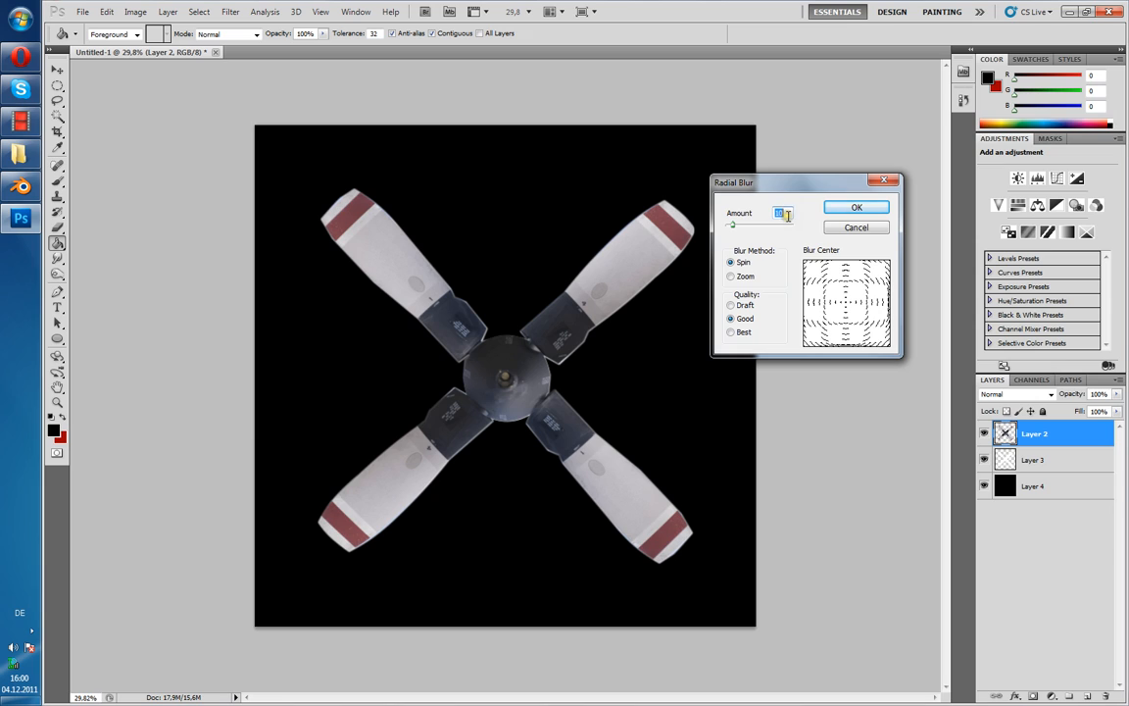
{"action": "type", "text": "15"}
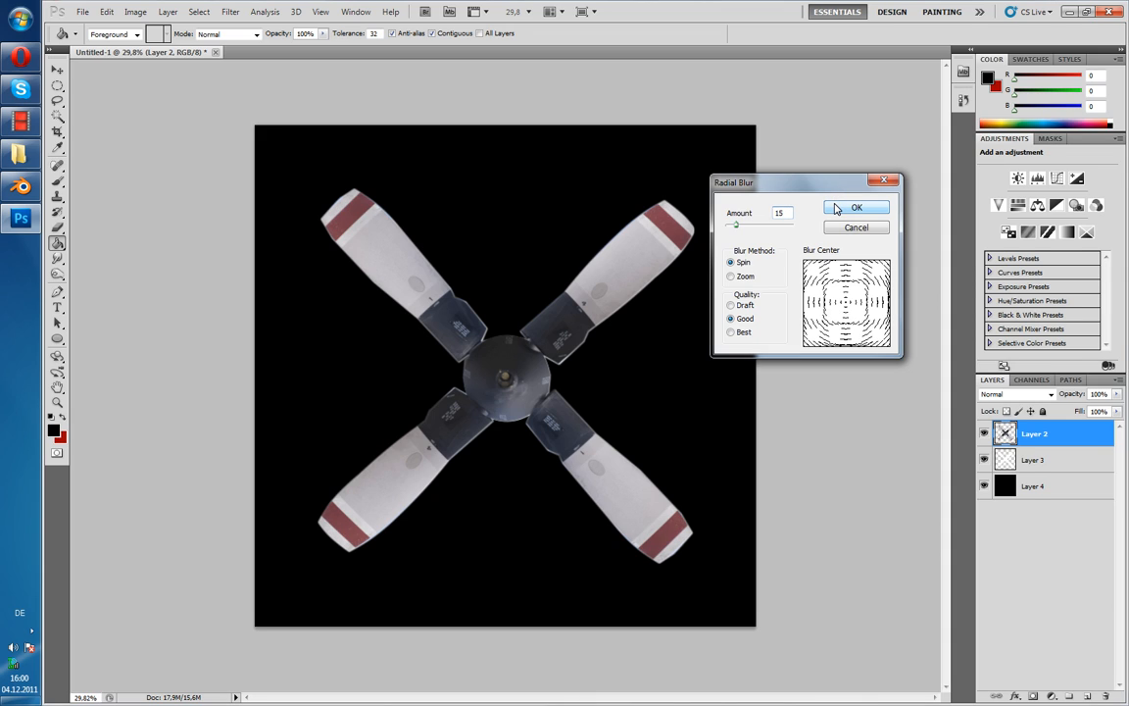
{"action": "left_click", "coordinate": [836, 209]}
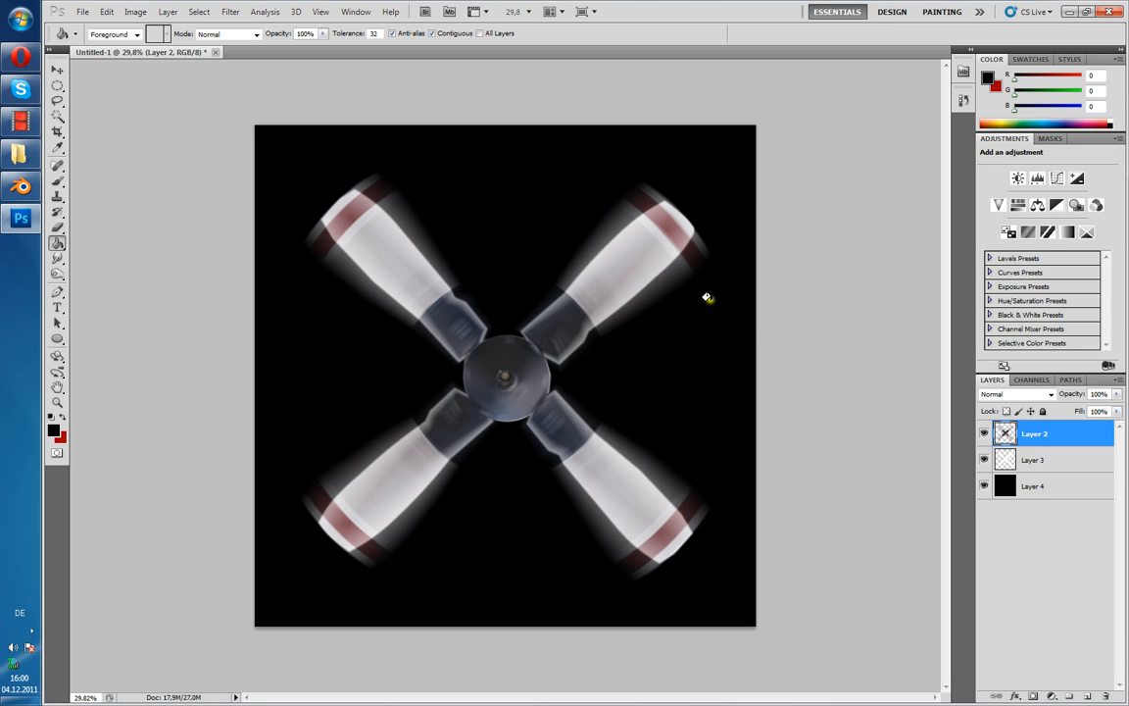
- Hide Layer 3 and examine the blurred propeller and its hub up close against the black background
{"action": "left_click", "coordinate": [982, 460]}
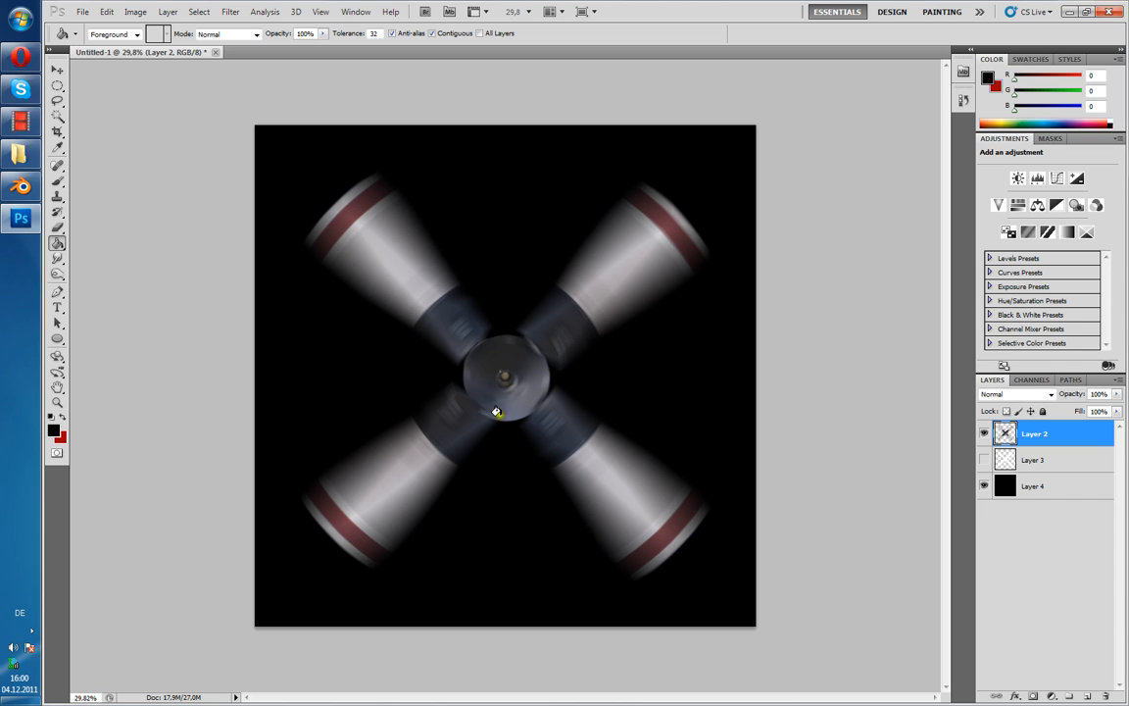
{"action": "scroll", "coordinate": [520, 428], "scroll_direction": "up", "scroll_amount": 4, "text": "alt"}
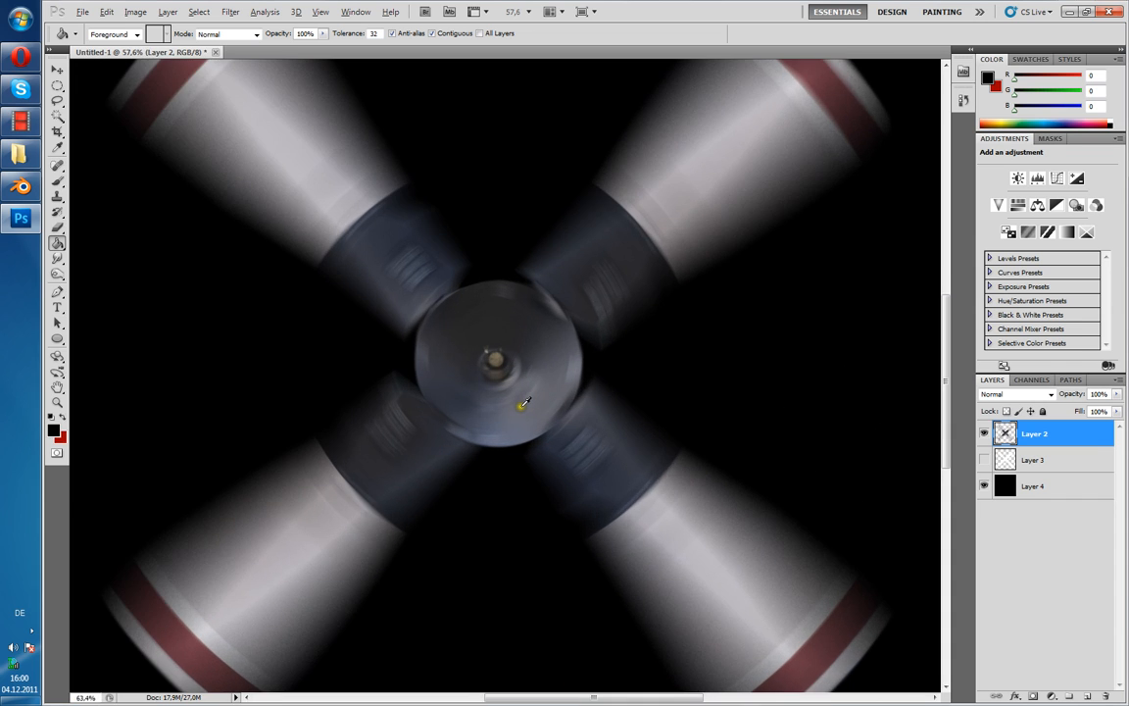
{"action": "scroll", "coordinate": [526, 401], "scroll_direction": "up", "scroll_amount": 2, "text": "alt"}
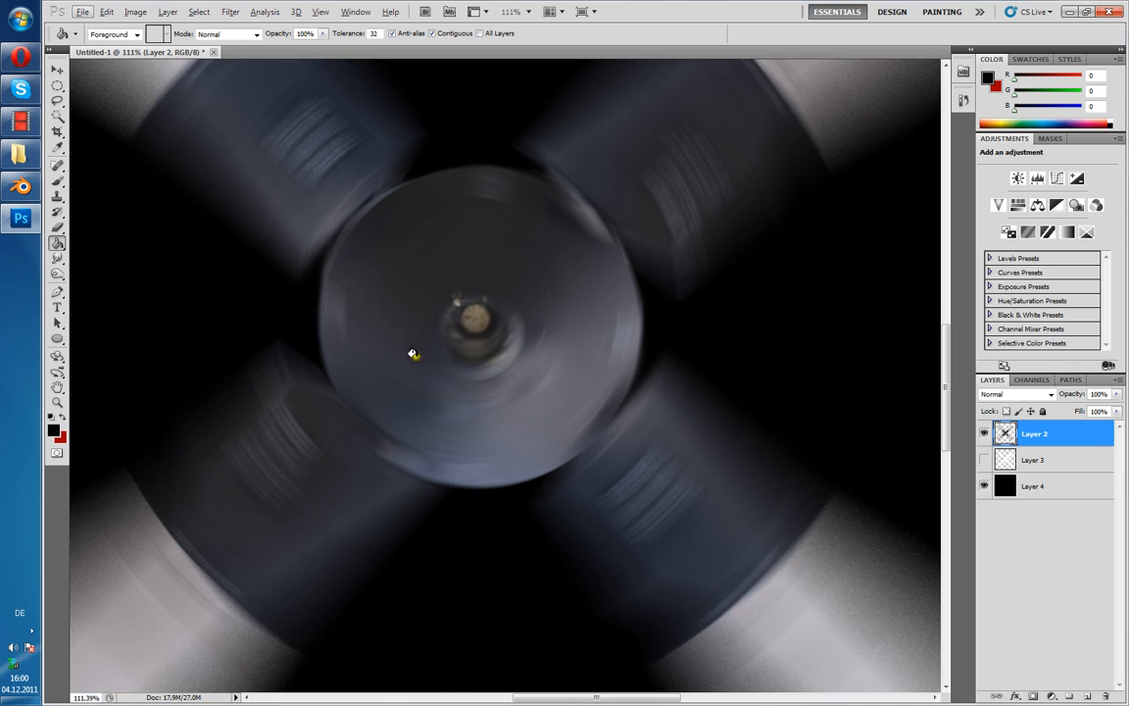
{"action": "scroll", "coordinate": [495, 351], "scroll_direction": "down", "scroll_amount": 3, "text": "alt"}
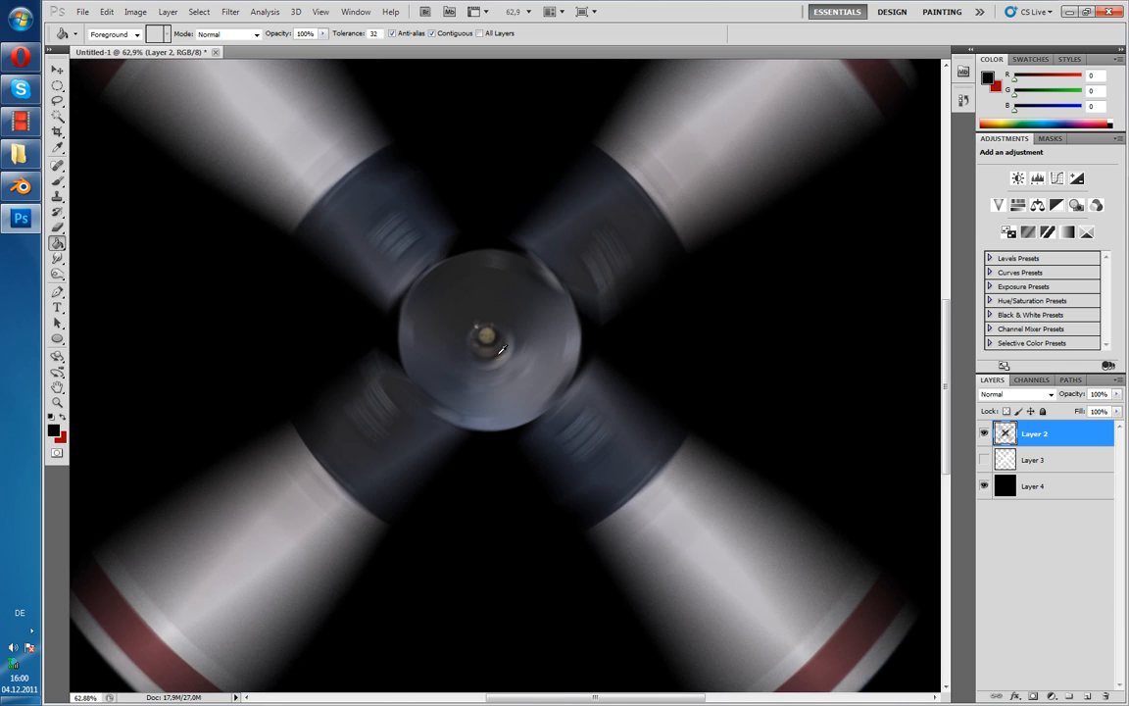
{"action": "scroll", "coordinate": [501, 349], "scroll_direction": "down", "scroll_amount": 2, "text": "alt"}
{"action": "scroll", "coordinate": [501, 349], "scroll_direction": "down", "scroll_amount": 1, "text": "alt"}
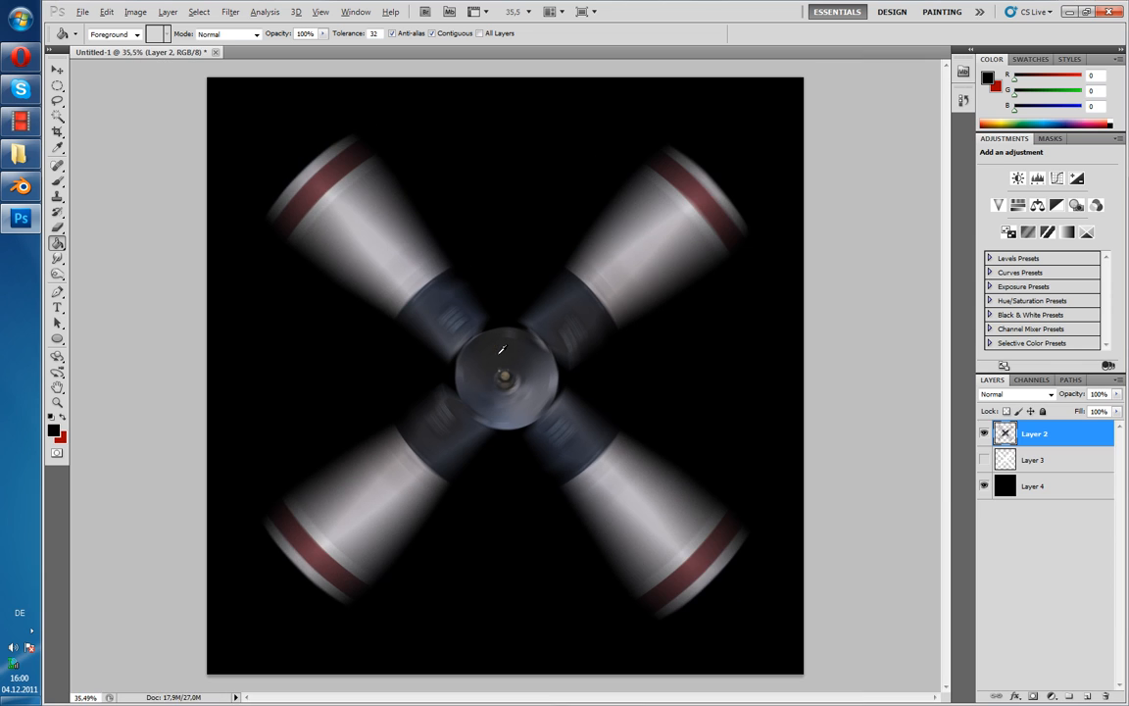
- Show Layer 3, hide Layer 2, and apply the same Radial Blur to the white silhouette on Layer 3
{"action": "left_click", "coordinate": [986, 456]}
{"action": "left_click", "coordinate": [984, 432]}
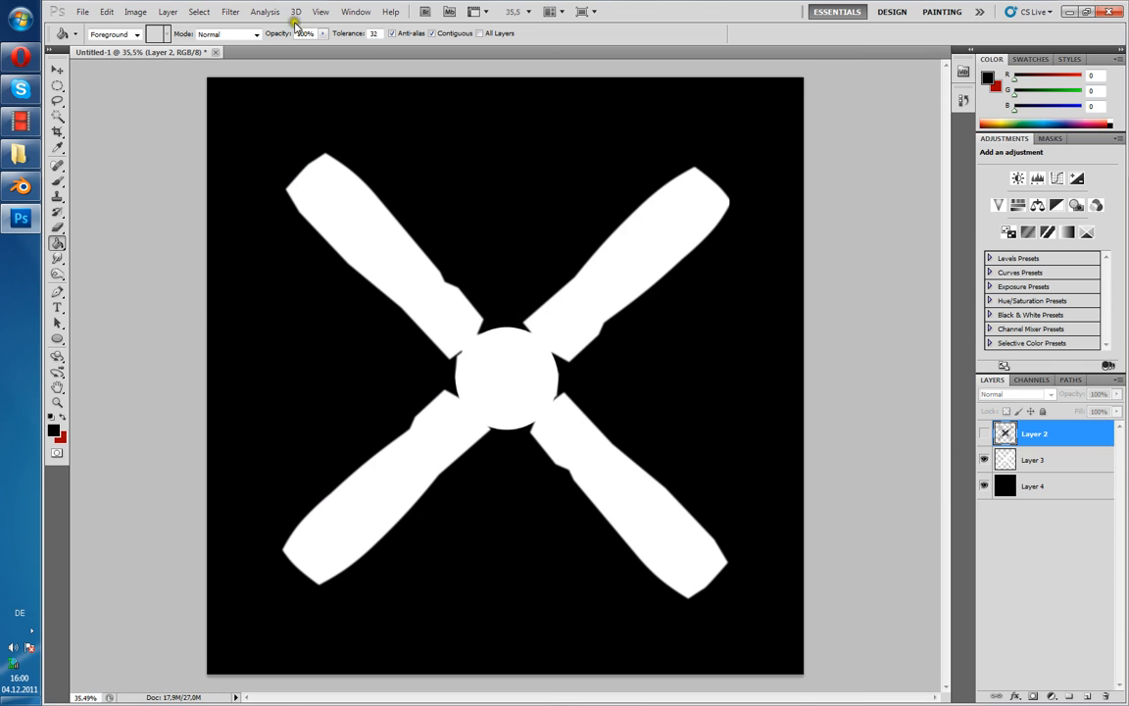
{"action": "left_click", "coordinate": [228, 12]}
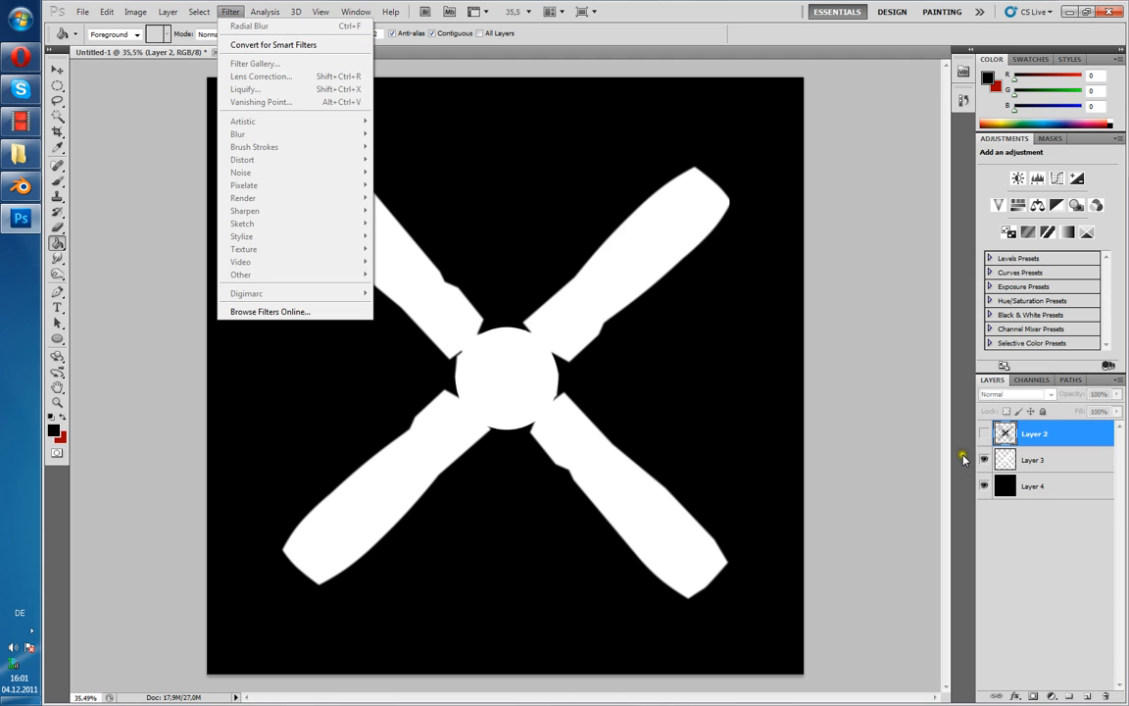
{"action": "left_click", "coordinate": [1019, 448]}
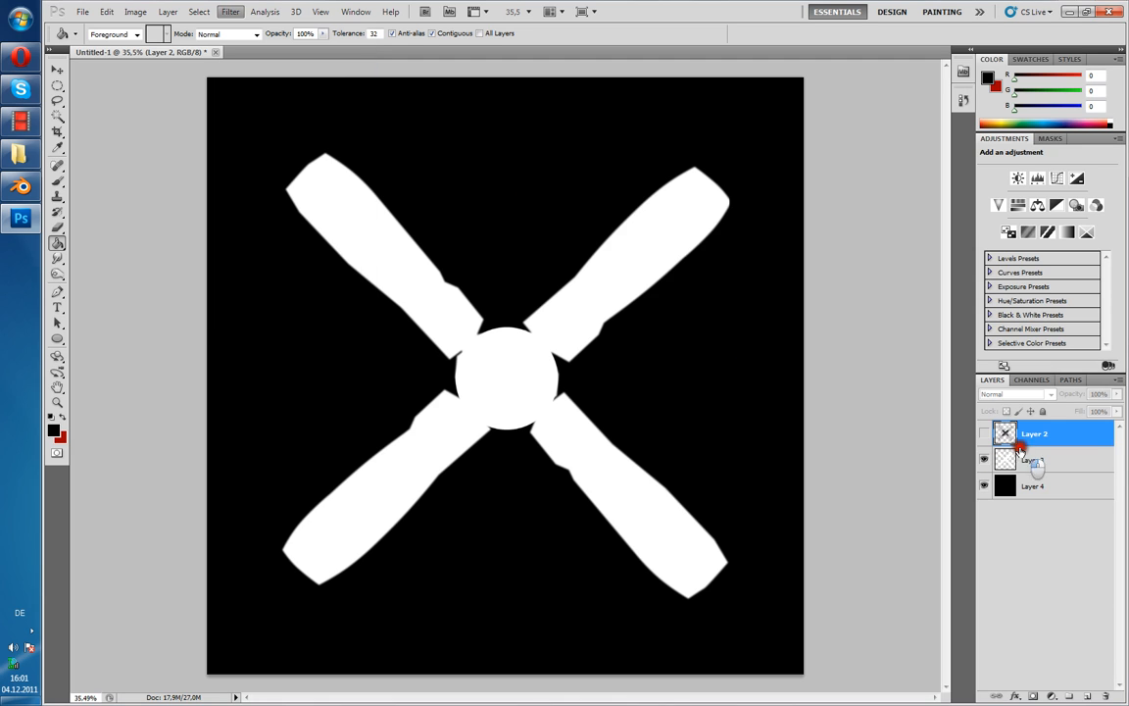
{"action": "left_click", "coordinate": [229, 12]}
{"action": "left_click", "coordinate": [238, 26]}
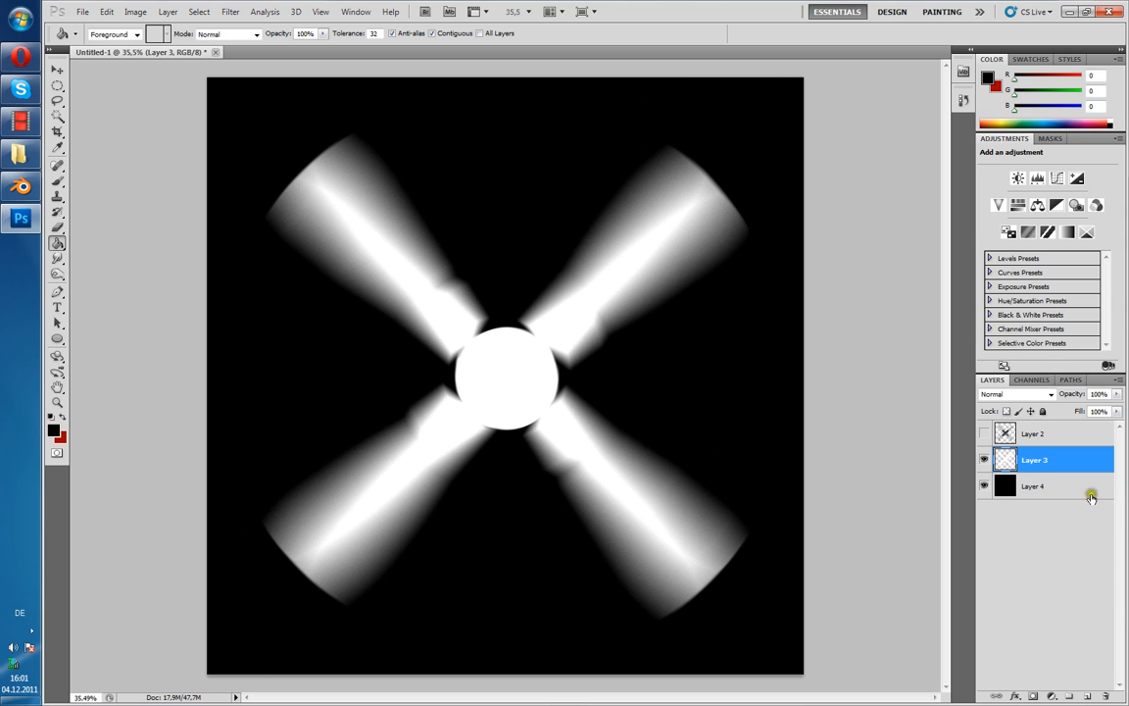
- Compare the blurred colour propeller with the blurred white silhouette by toggling the visibility of Layer 2 and Layer 3
{"action": "left_click", "coordinate": [983, 436]}
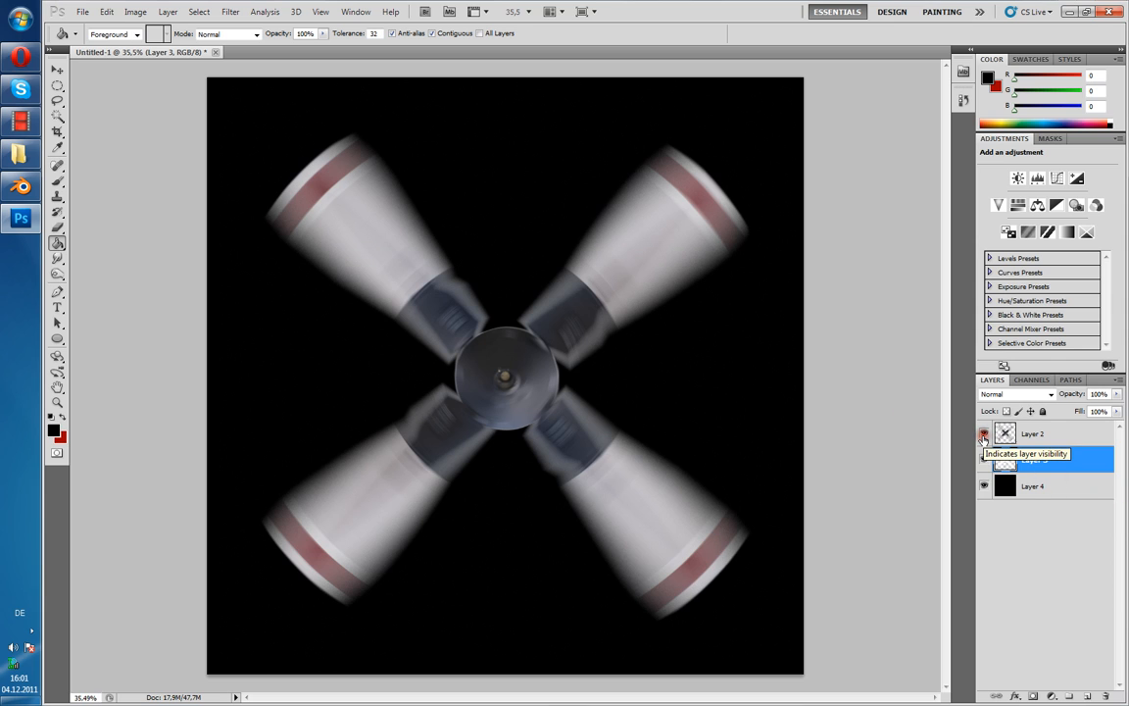
{"action": "left_click", "coordinate": [983, 459]}
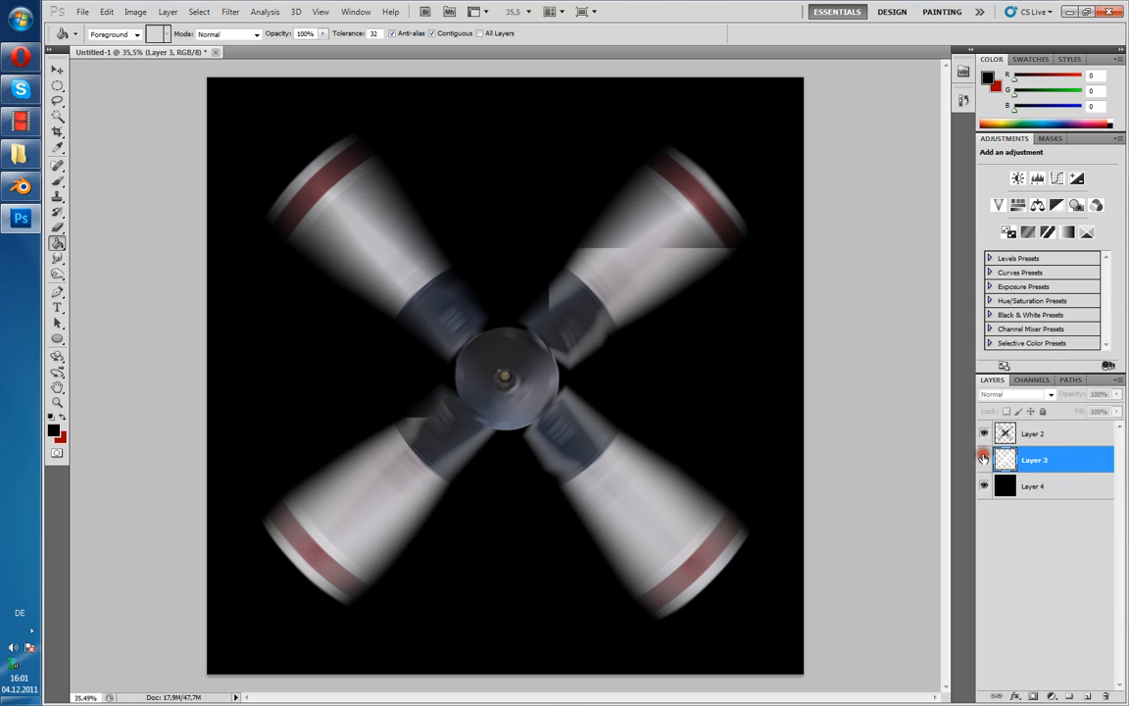
{"action": "left_click", "coordinate": [983, 433]}
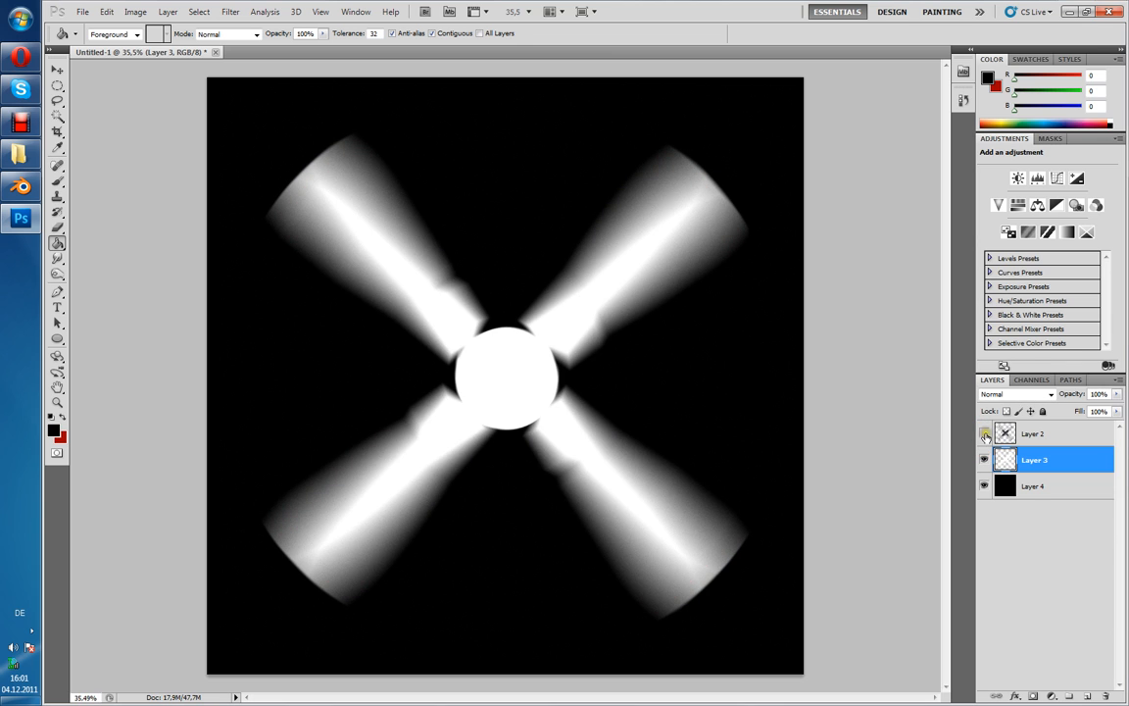
- Switch to the file explorer and go to the Flugzeug texture folder under Blender Files, Modelling, Texturen
{"action": "left_click", "coordinate": [21, 153]}
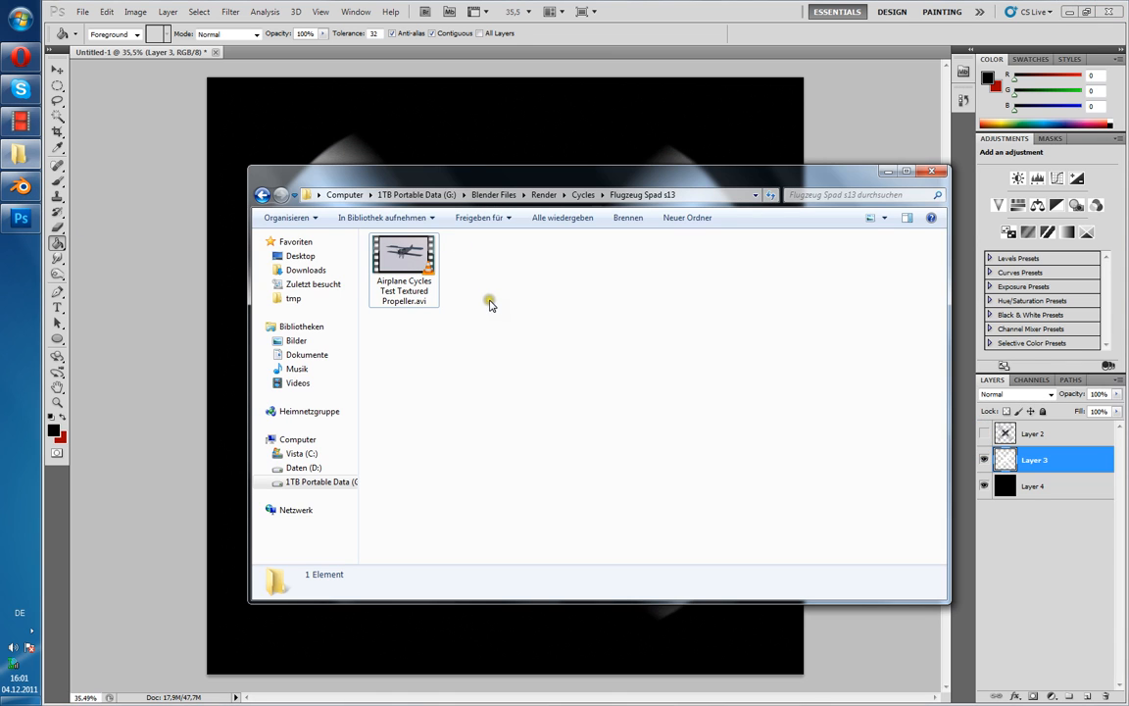
{"action": "key", "text": "BackSpace"}
{"action": "key", "text": "BackSpace"}
{"action": "key", "text": "BackSpace"}
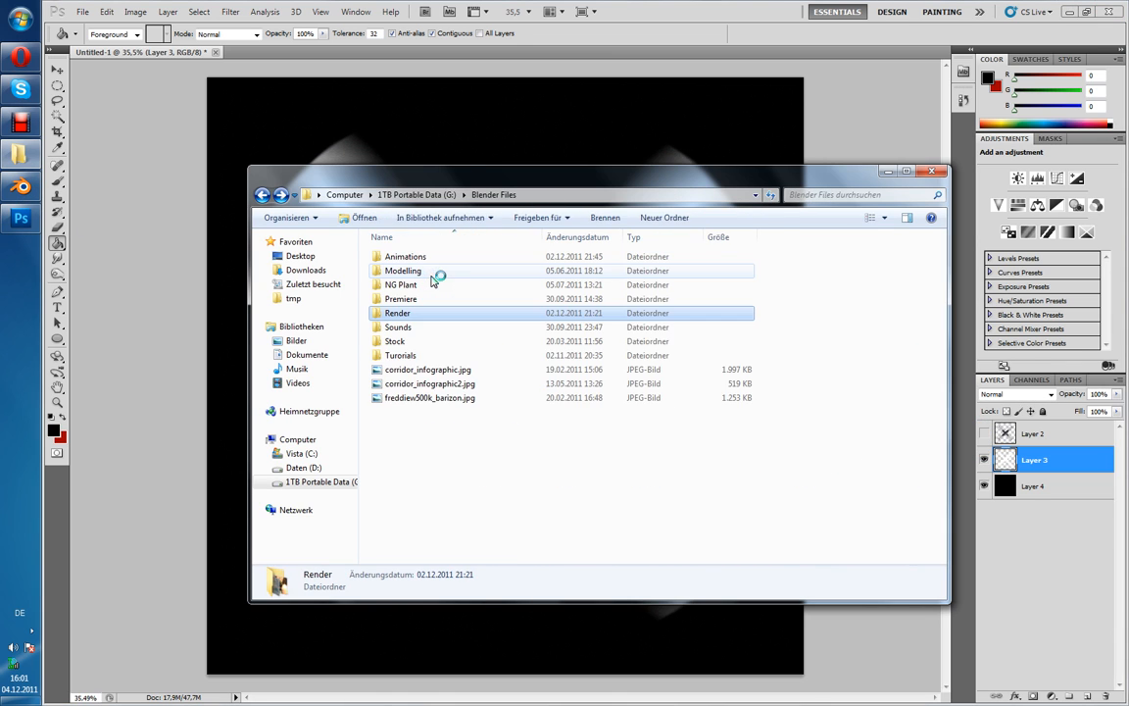
{"action": "double_click", "coordinate": [430, 280]}
{"action": "double_click", "coordinate": [416, 299]}
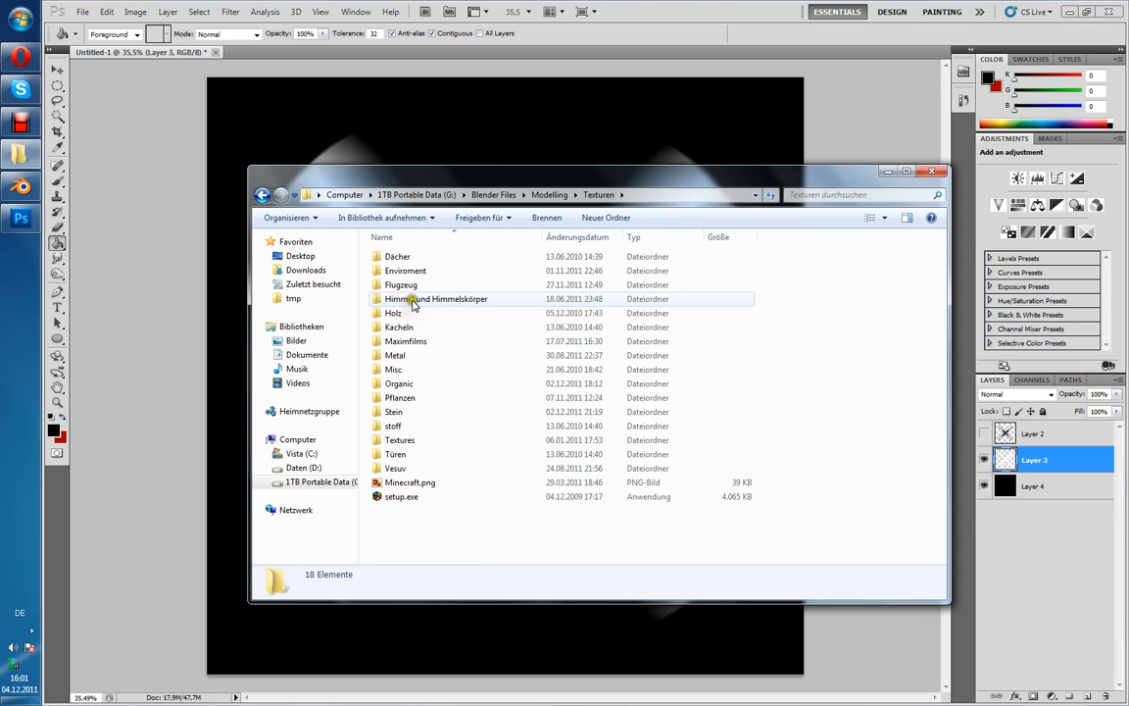
{"action": "double_click", "coordinate": [392, 285]}
- View Hercules_Propelle_aMap.jpg and Hercules_Propelle_Color.jpg in the photo viewer, examining the hub in the color image up close
{"action": "left_click", "coordinate": [397, 256]}
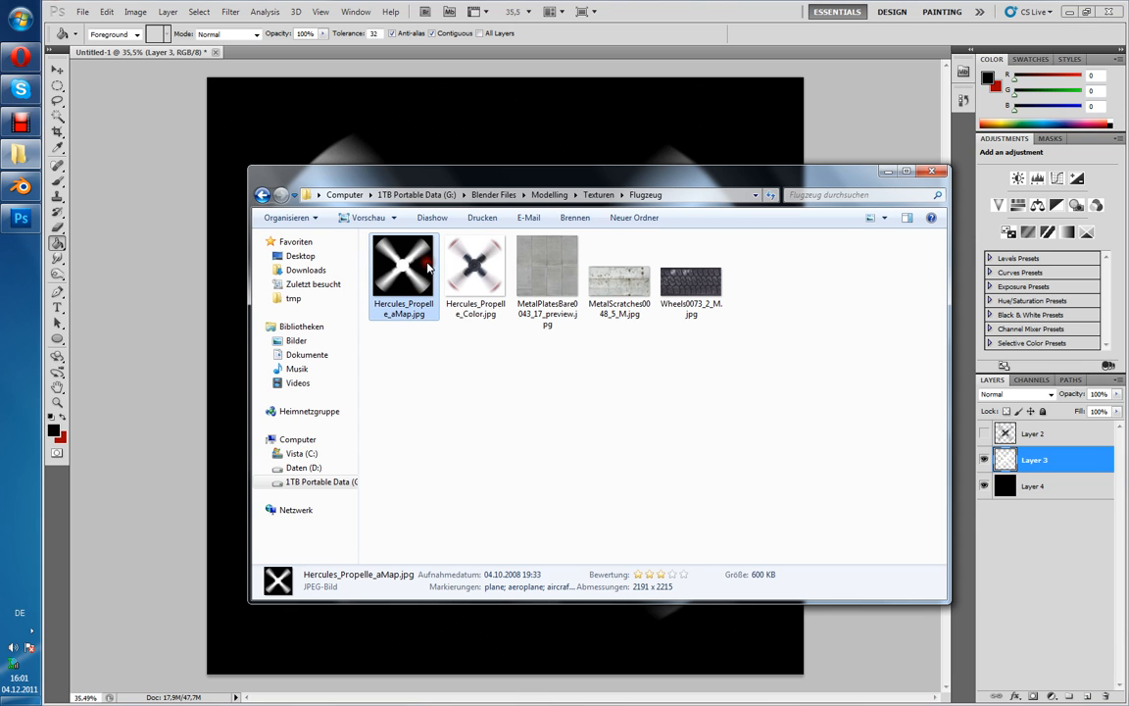
{"action": "double_click", "coordinate": [428, 261]}
{"action": "key", "text": "Right"}
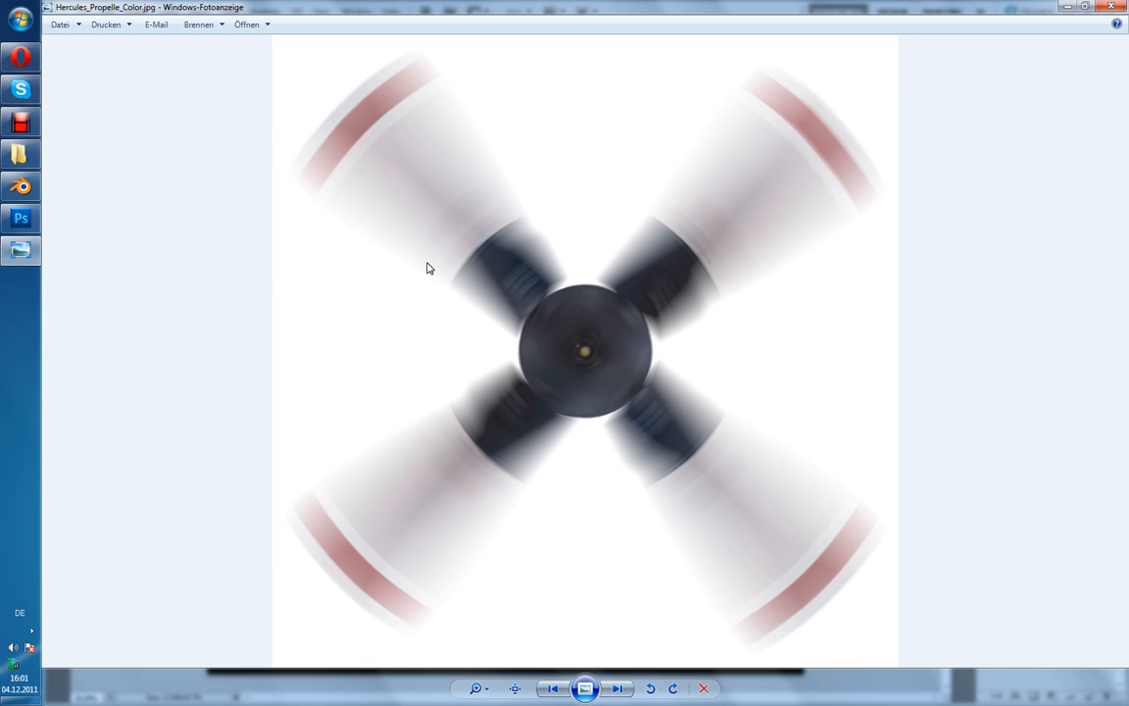
{"action": "scroll", "coordinate": [593, 333], "scroll_direction": "up", "scroll_amount": 5}
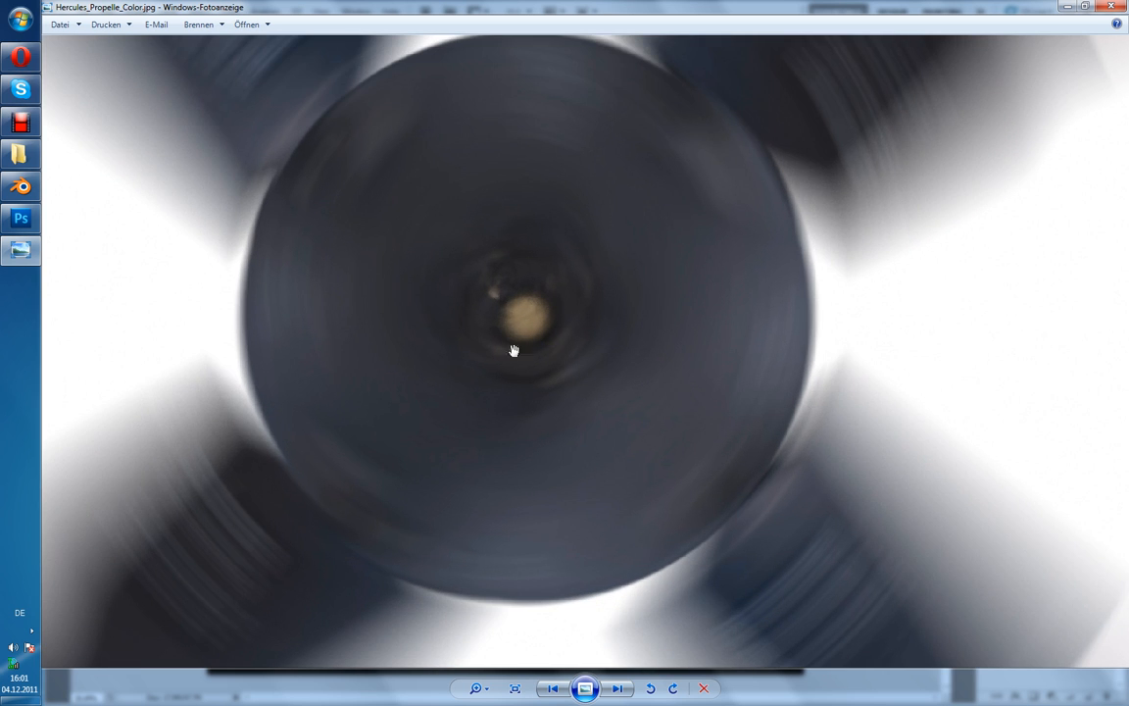
- Return to Photoshop, display Layer 2 with Layer 3 hidden, and examine the blurred hub centre up close
{"action": "left_click", "coordinate": [19, 221]}
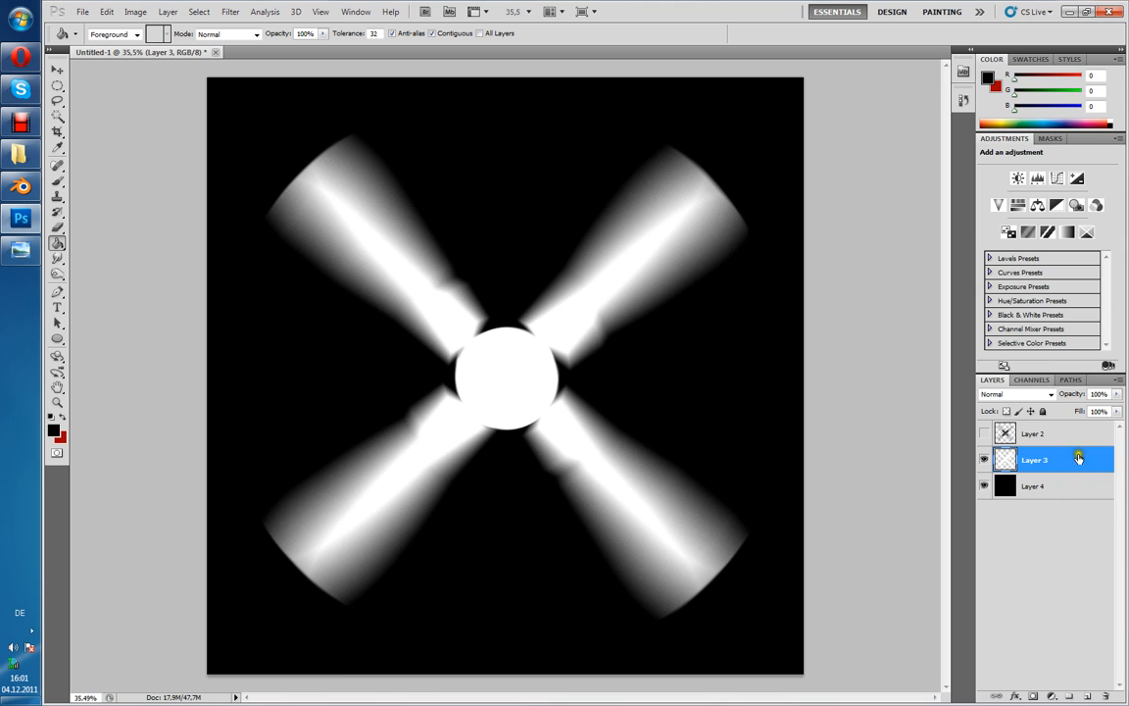
{"action": "left_click", "coordinate": [985, 459]}
{"action": "left_click", "coordinate": [985, 459]}
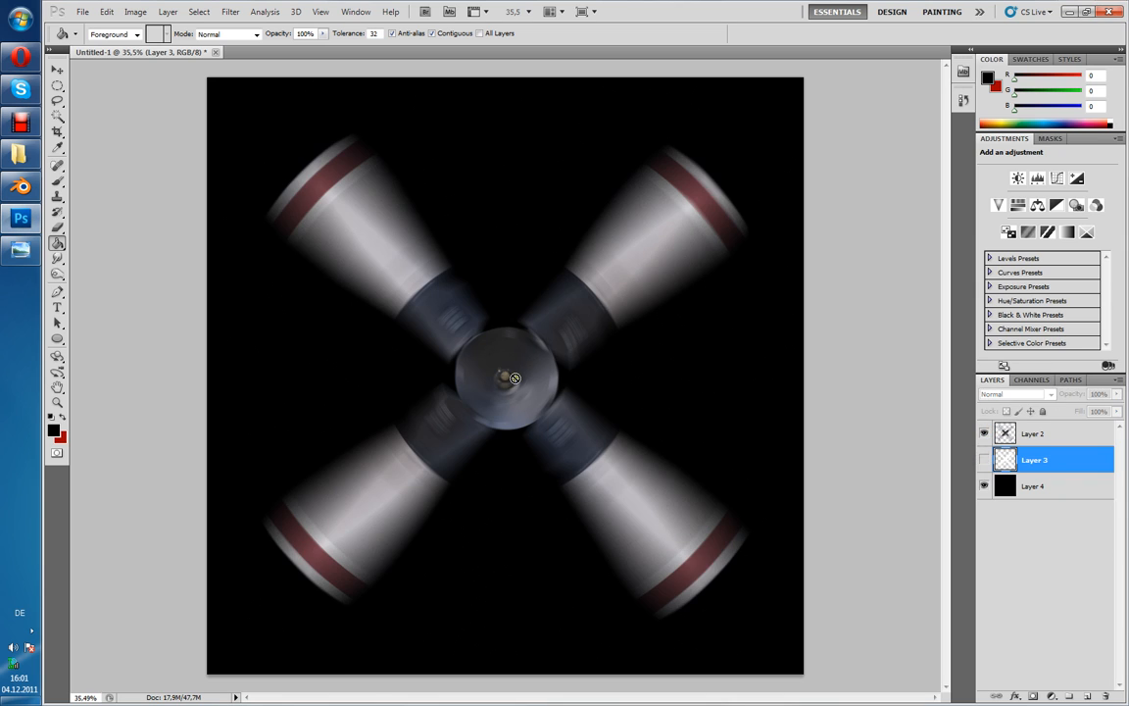
{"action": "key", "text": "super"}
{"action": "left_click", "coordinate": [643, 25]}
{"action": "scroll", "coordinate": [449, 411], "scroll_direction": "up", "scroll_amount": 3, "text": "alt"}
{"action": "scroll", "coordinate": [583, 374], "scroll_direction": "up", "scroll_amount": 1, "text": "alt"}
{"action": "scroll", "coordinate": [588, 369], "scroll_direction": "down", "scroll_amount": 3, "text": "alt"}
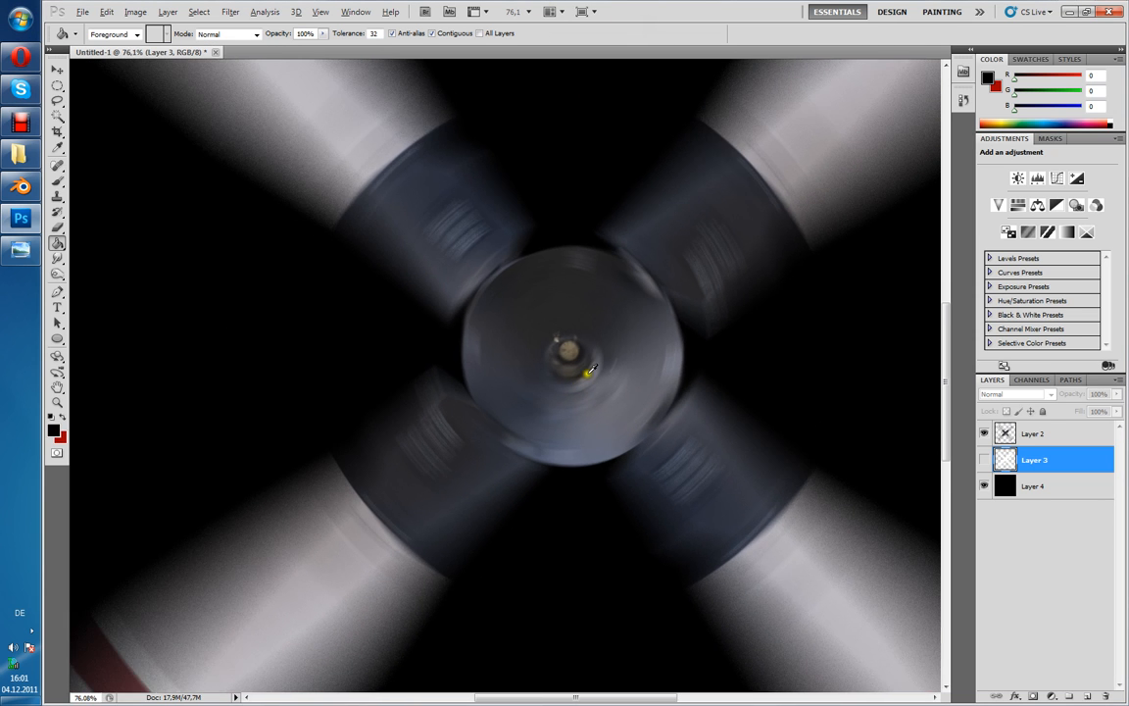
{"action": "scroll", "coordinate": [591, 368], "scroll_direction": "down", "scroll_amount": 3, "text": "alt"}
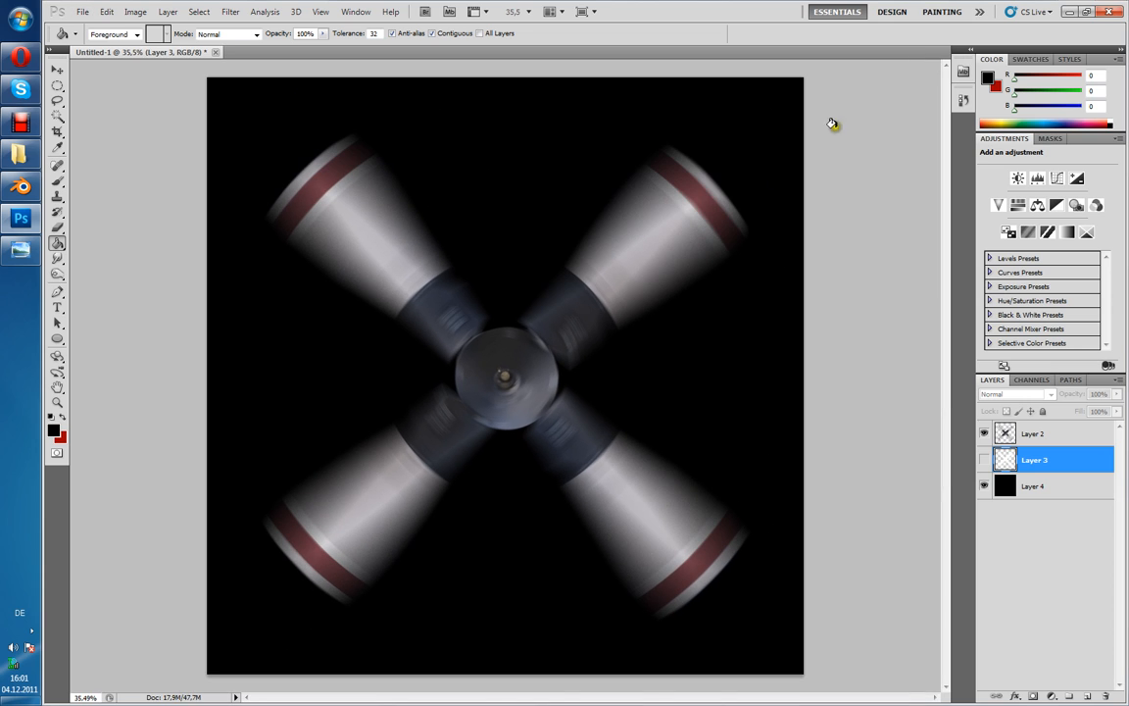
- Quit Photoshop without saving the changes to Untitled-1
{"action": "left_click", "coordinate": [1113, 12]}
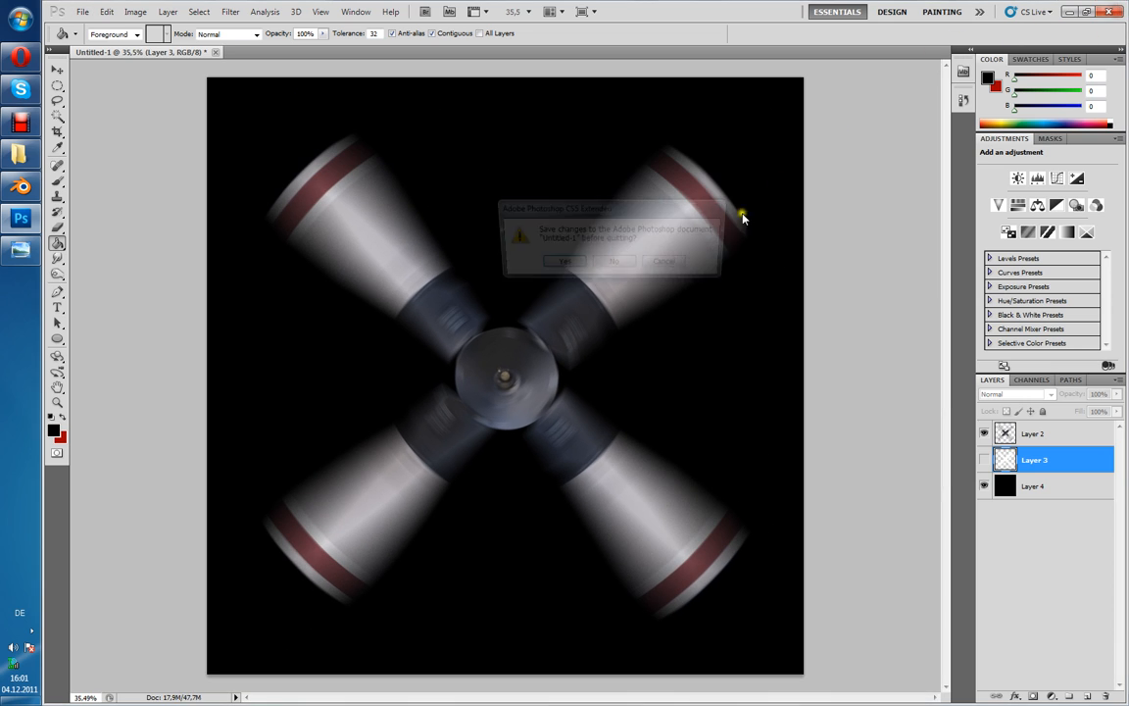
{"action": "left_click", "coordinate": [615, 260]}
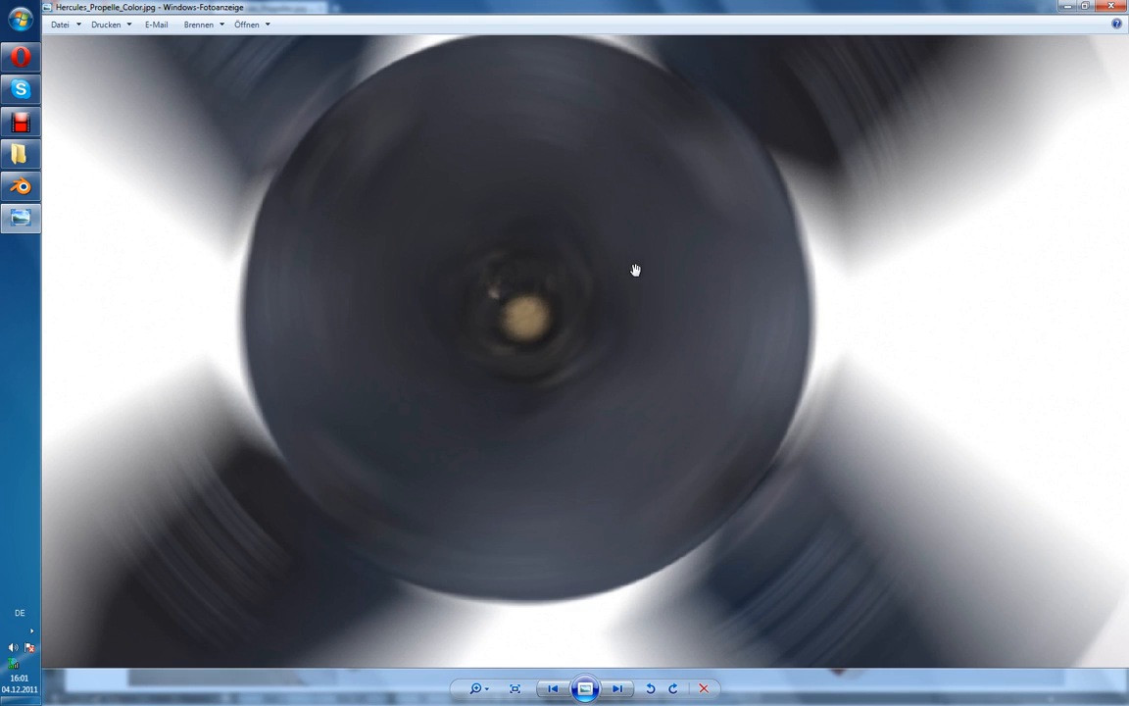
- Compare the whole Hercules_Propelle_Color.jpg with Hercules_Propelle_aMap.jpg in the photo viewer and close the viewer
{"action": "scroll", "coordinate": [578, 327], "scroll_direction": "down", "scroll_amount": 5}
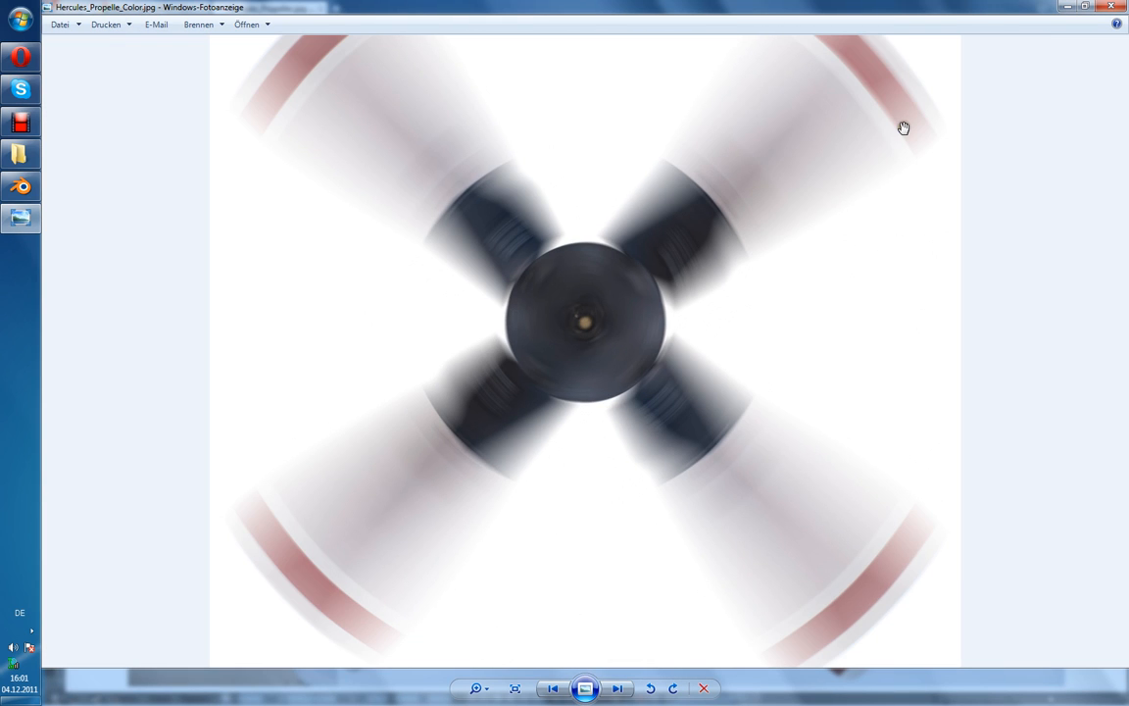
{"action": "key", "text": "Right"}
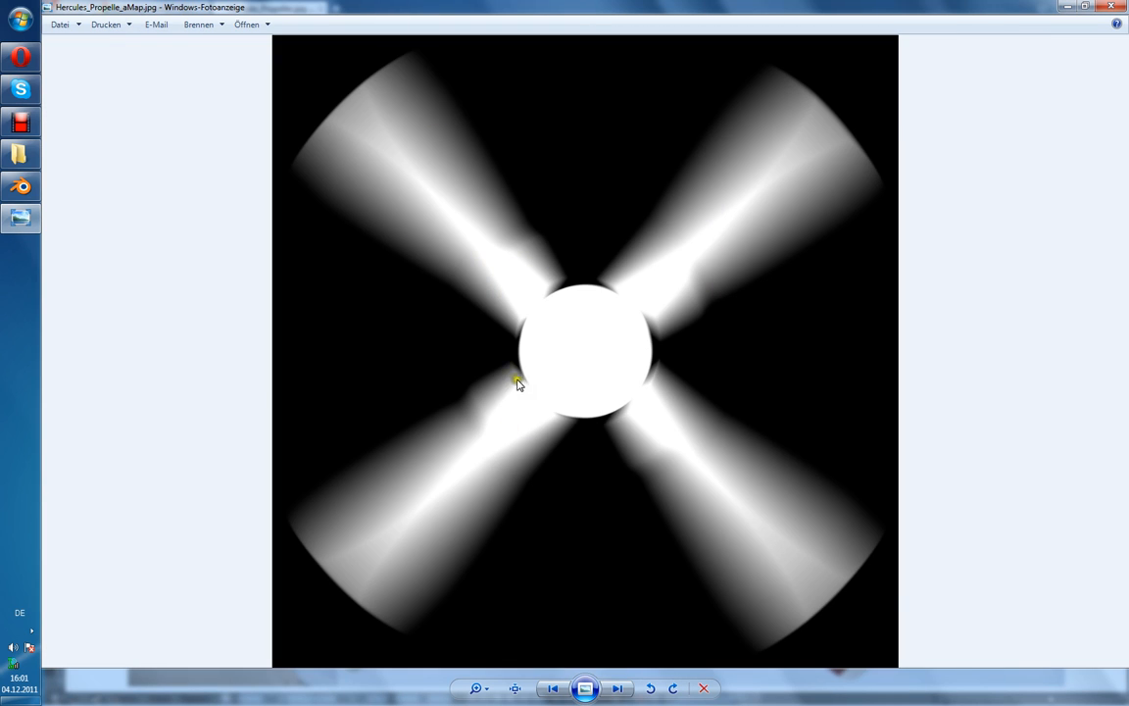
{"action": "key", "text": "Left"}
{"action": "left_click", "coordinate": [1111, 8]}
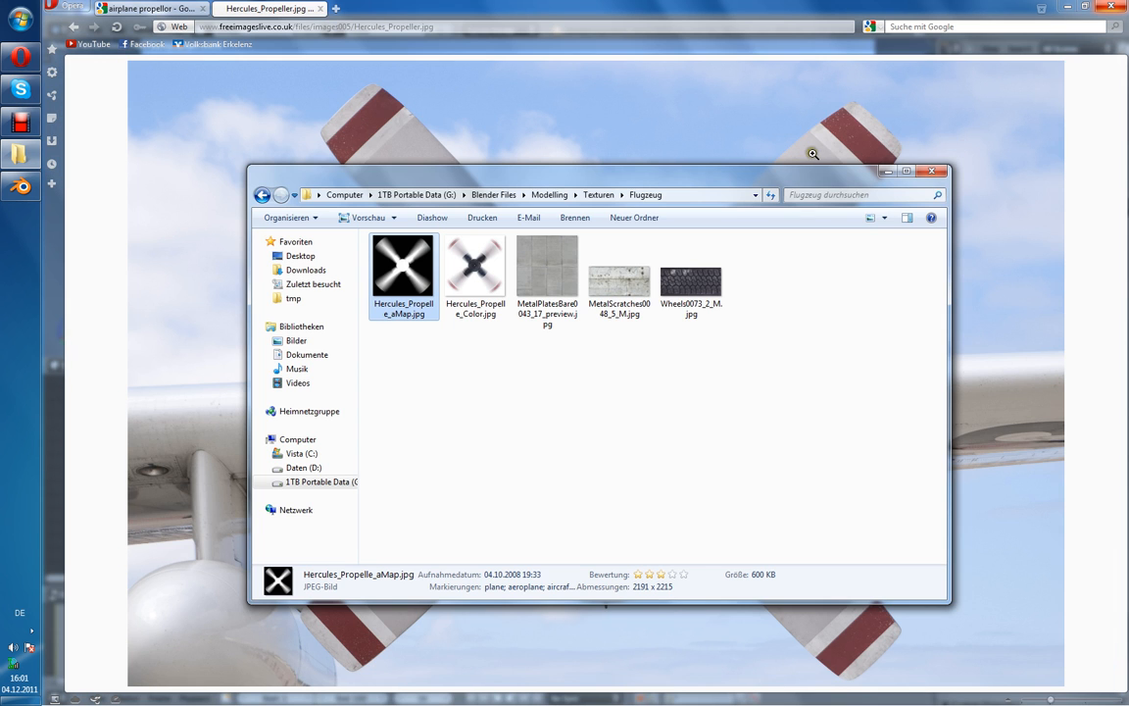
- Leave the texture folder, switch to Blender, and examine the rendered biplane and its propeller up close
{"action": "left_click", "coordinate": [749, 177]}
{"action": "left_click", "coordinate": [19, 157]}
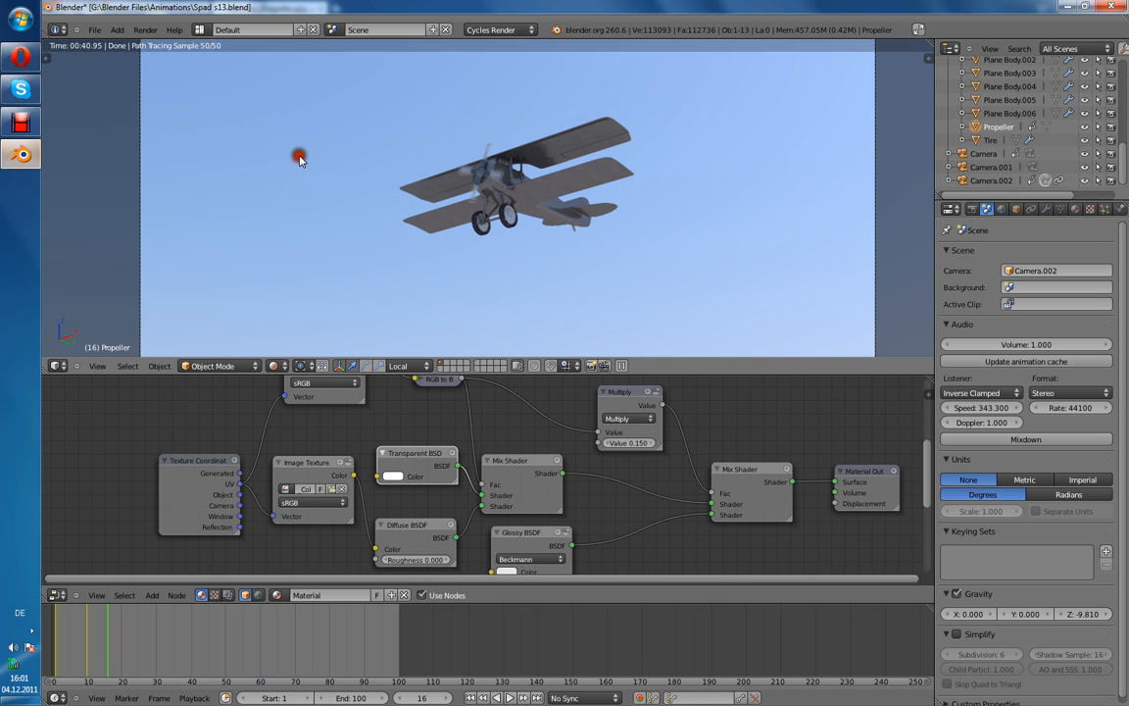
{"action": "scroll", "coordinate": [500, 211], "scroll_direction": "up", "scroll_amount": 4}
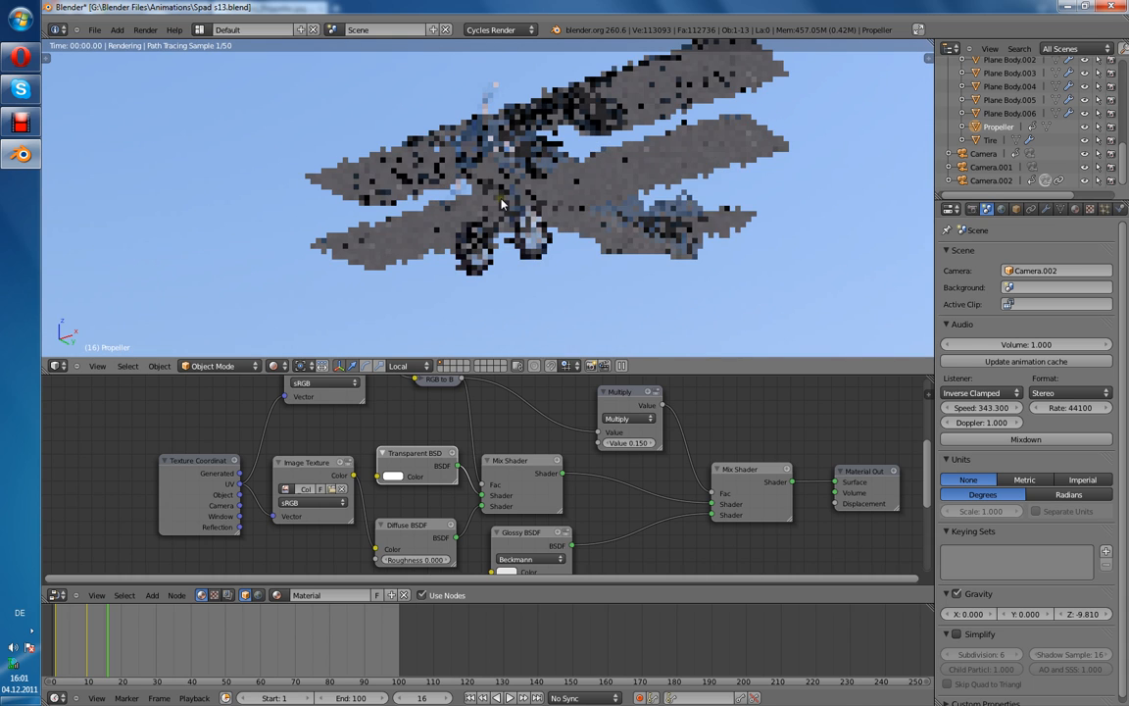
{"action": "scroll", "coordinate": [505, 106], "scroll_direction": "up", "scroll_amount": 2}
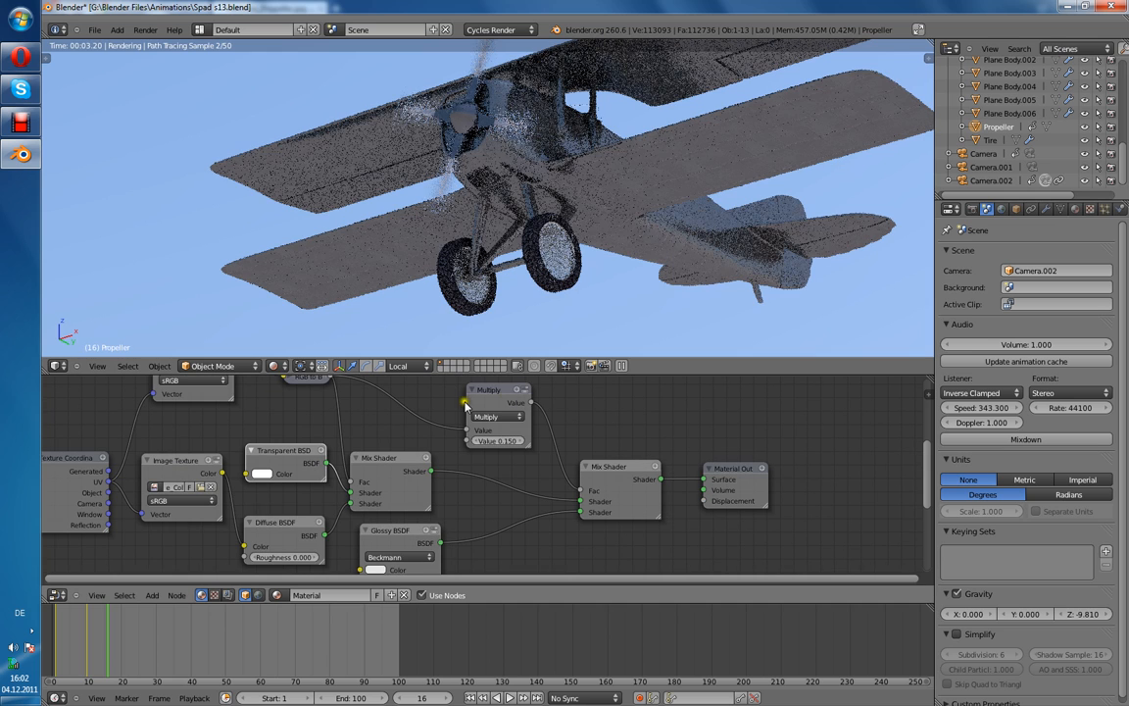
- Show the empty first scene layer, add a plane there, and rotate it 90° about the X axis
{"action": "left_click", "coordinate": [441, 368]}
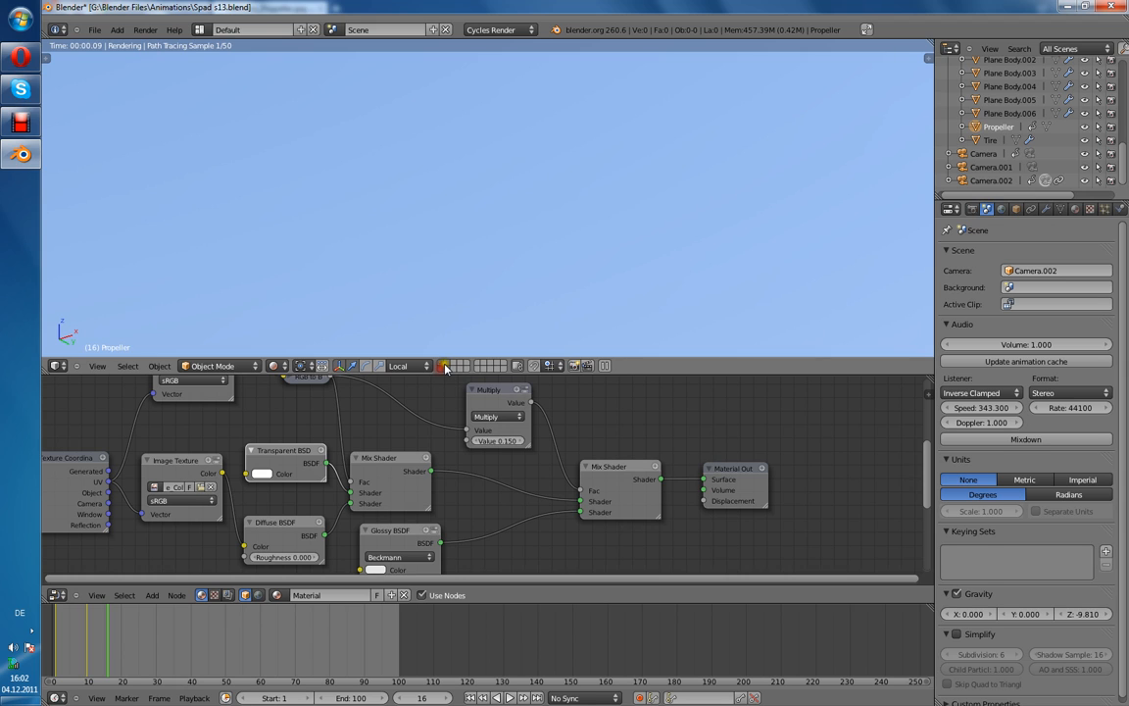
{"action": "key", "text": "shift+a"}
{"action": "mouse_move", "coordinate": [608, 211]}
{"action": "left_click", "coordinate": [649, 209]}
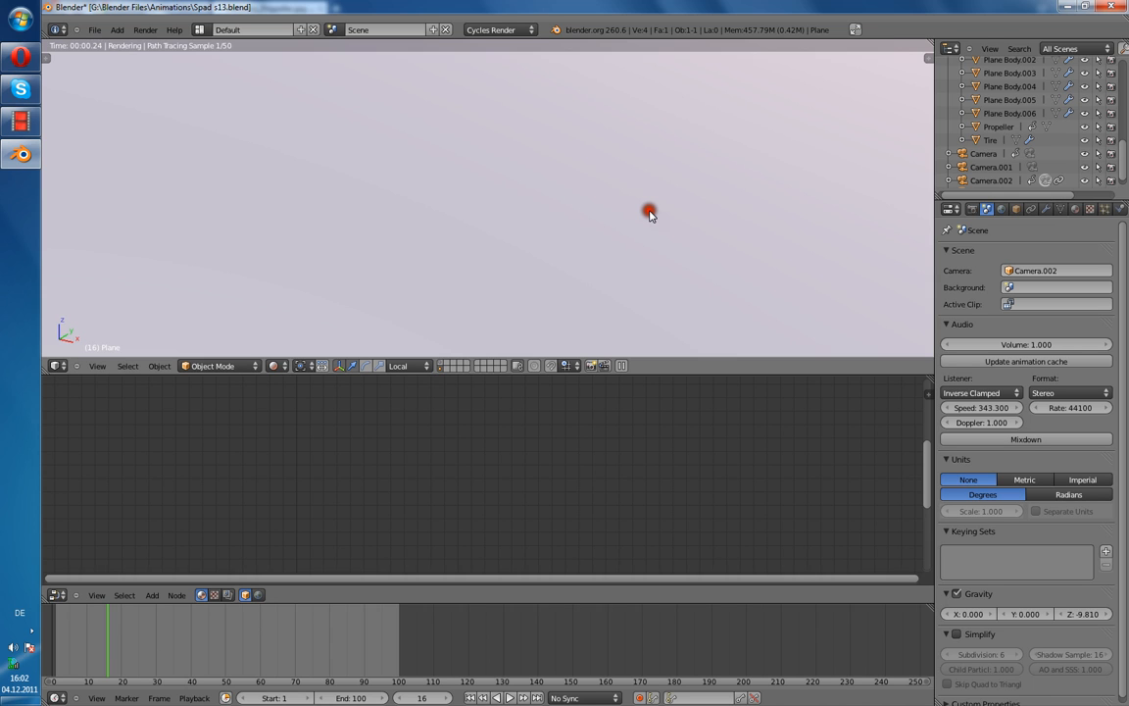
{"action": "type", "text": "rx90"}
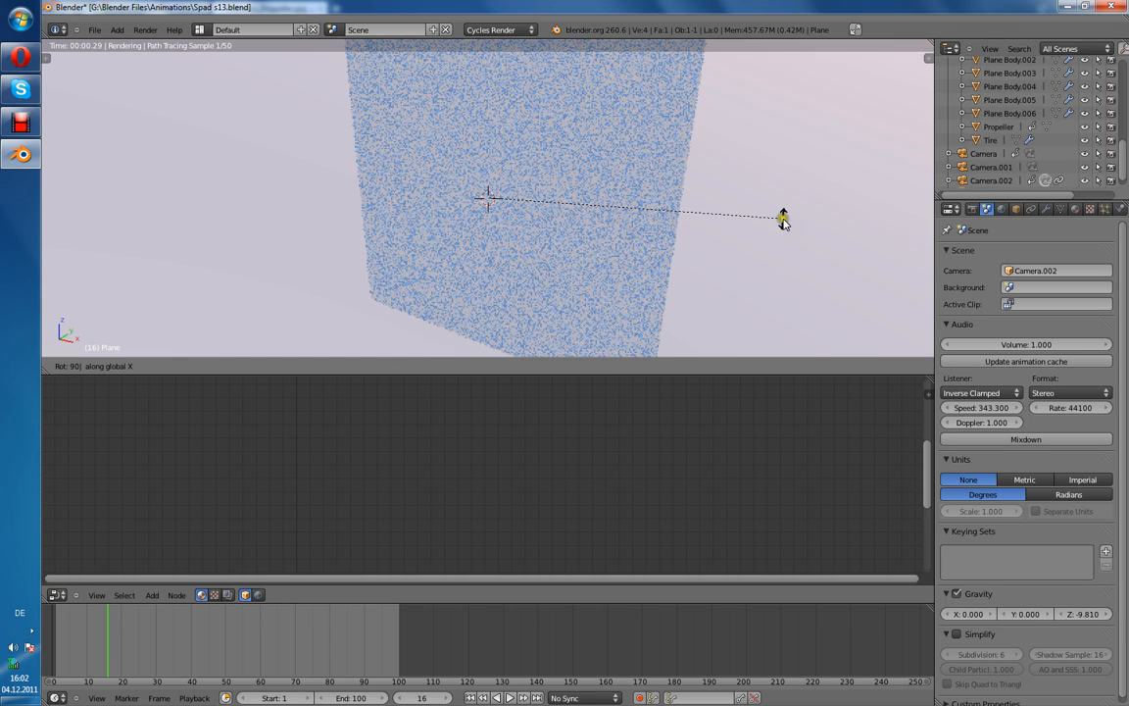
{"action": "key", "text": "Return"}
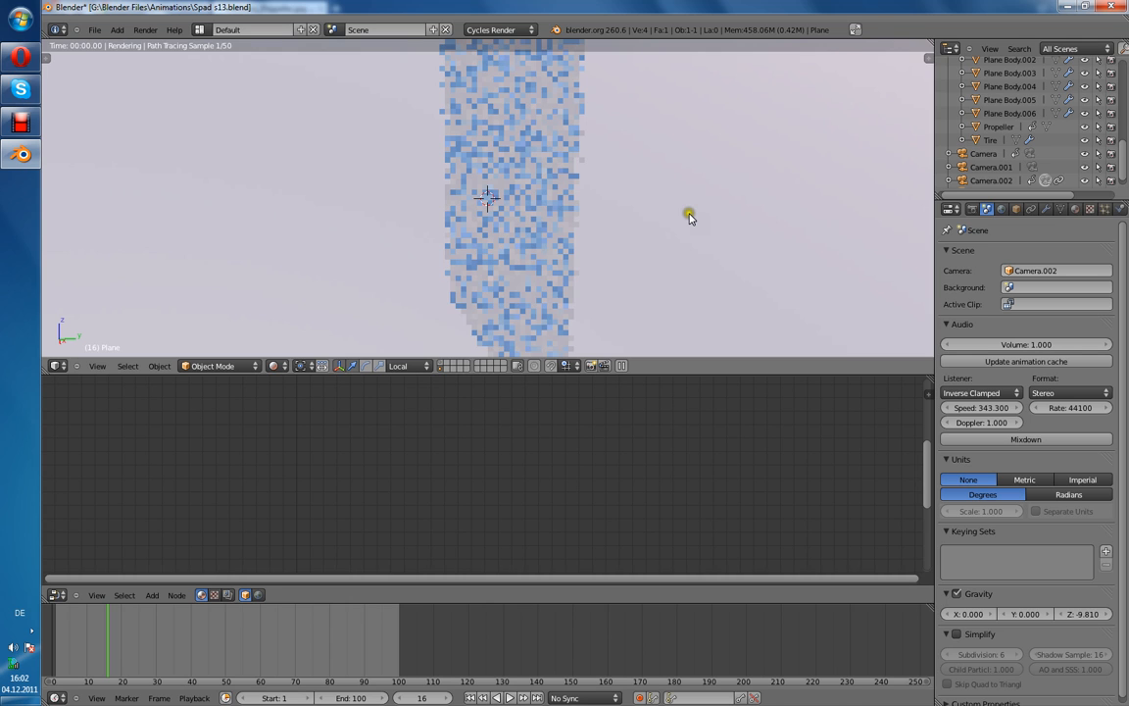
- Give the plane a new material using a Mix Shader that combines a Transparent BSDF and a Diffuse BSDF
{"action": "scroll", "coordinate": [716, 213], "scroll_direction": "up", "scroll_amount": 3}
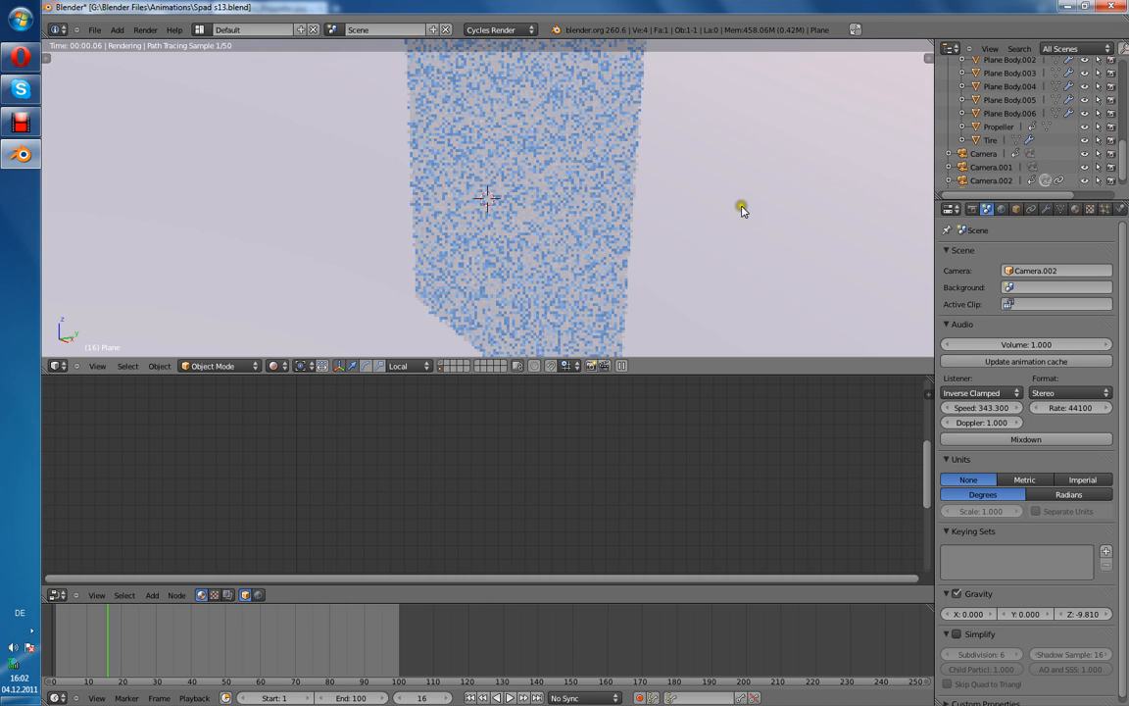
{"action": "left_click", "coordinate": [1078, 211]}
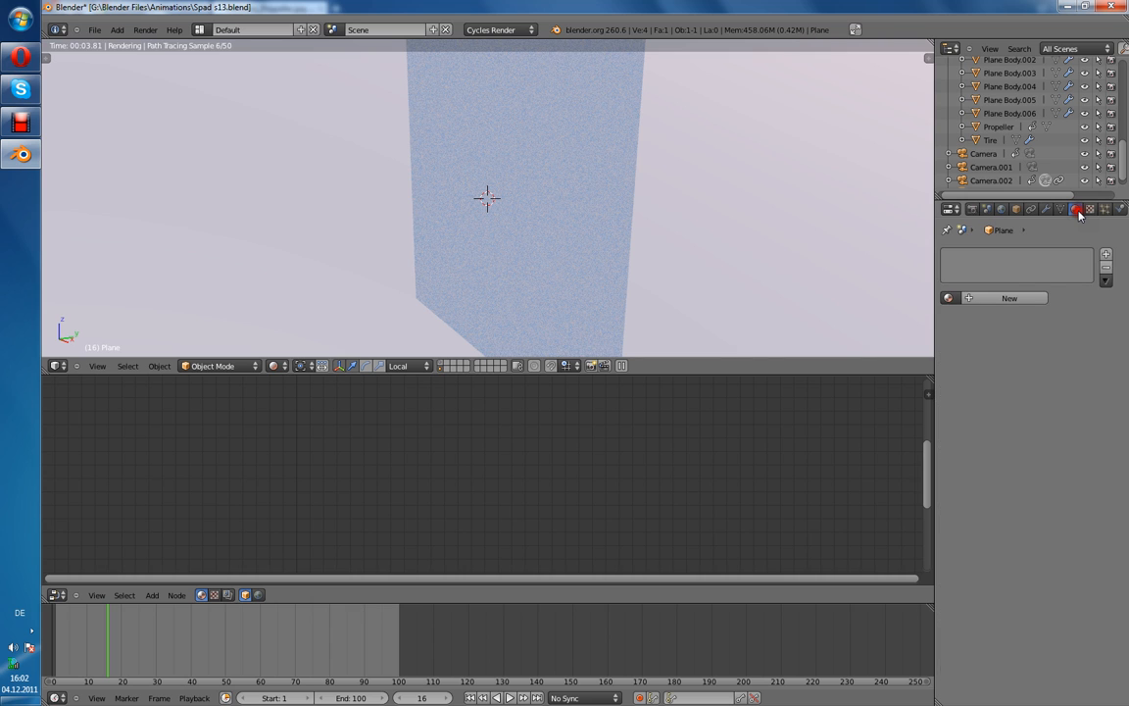
{"action": "left_click", "coordinate": [1011, 299]}
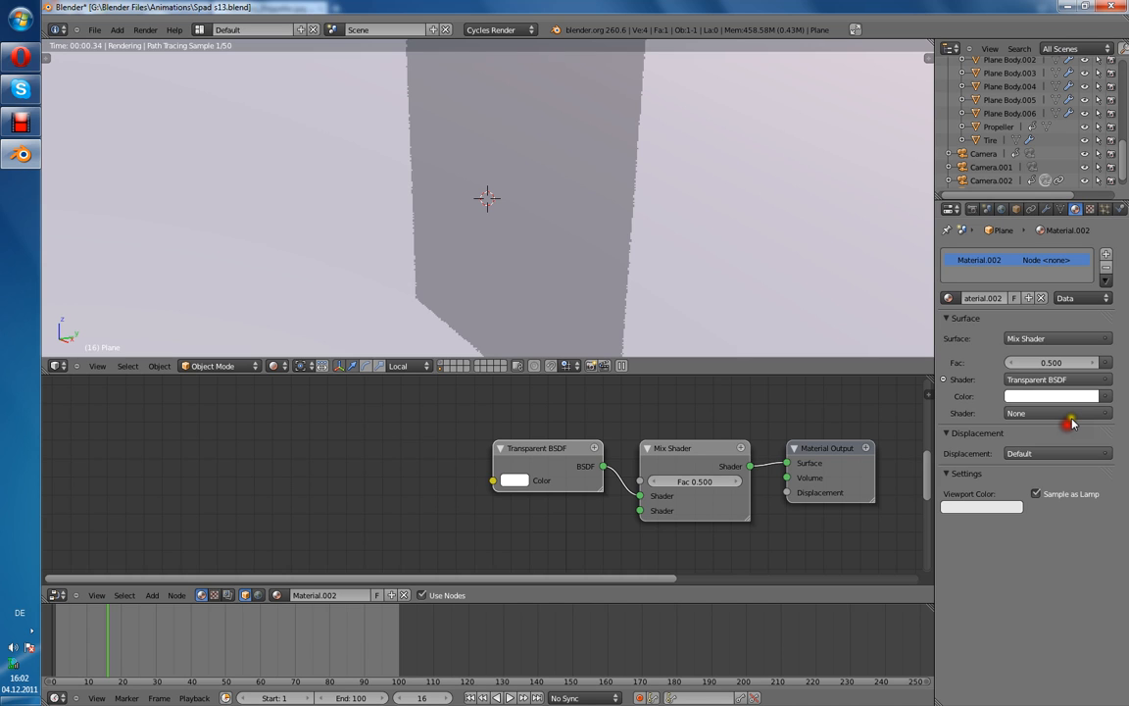
{"action": "left_click_drag", "start_coordinate": [491, 529], "coordinate": [457, 520]}
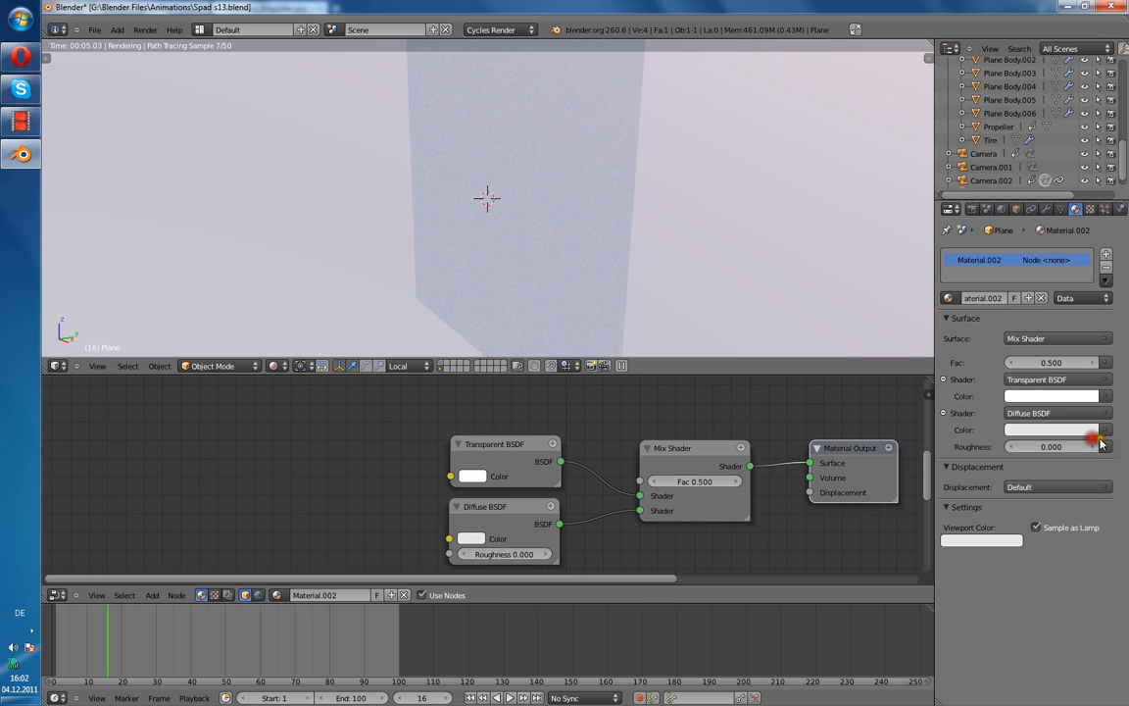
- Assign an Image Texture to the Diffuse BSDF color and load Hercules_Propelle_Color.jpg into it
{"action": "left_click", "coordinate": [1106, 432]}
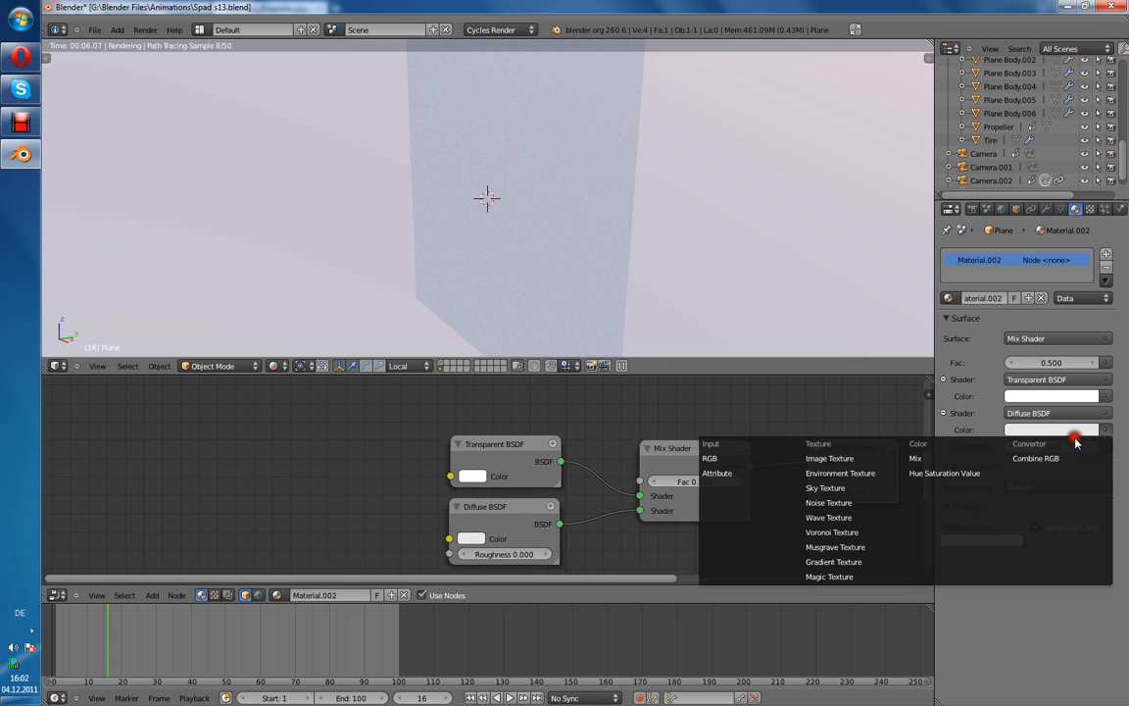
{"action": "left_click", "coordinate": [828, 459]}
{"action": "middle_click_drag", "start_coordinate": [590, 443], "coordinate": [535, 392]}
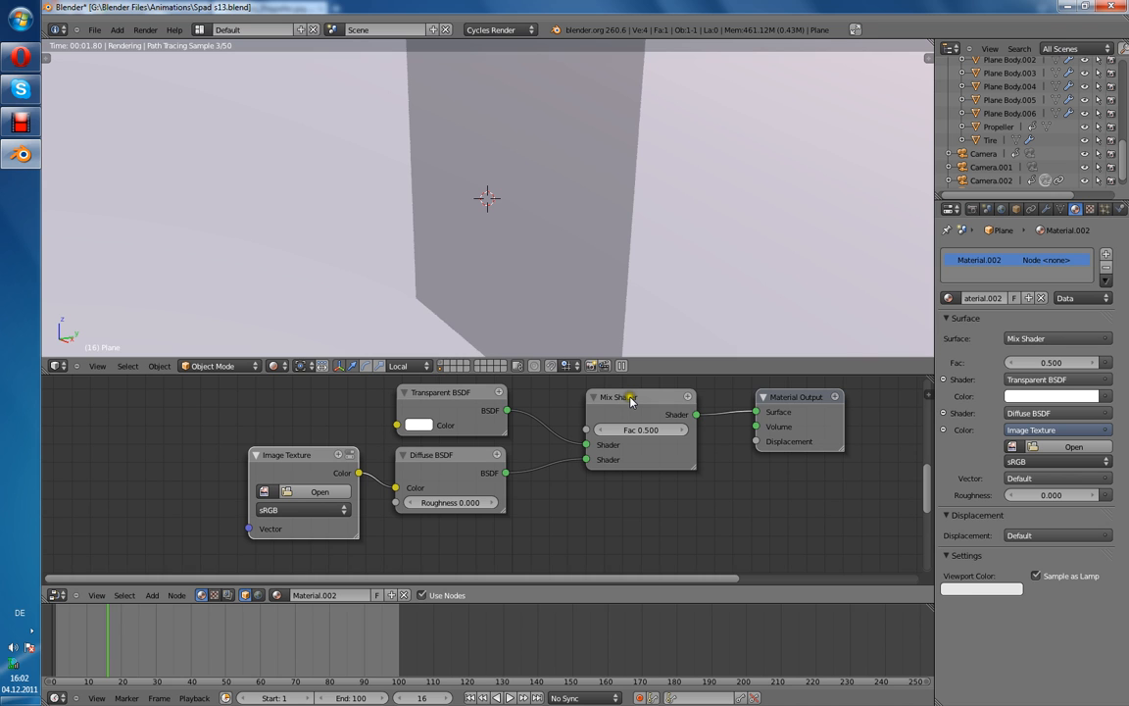
{"action": "left_click", "coordinate": [320, 491]}
{"action": "double_click", "coordinate": [252, 115]}
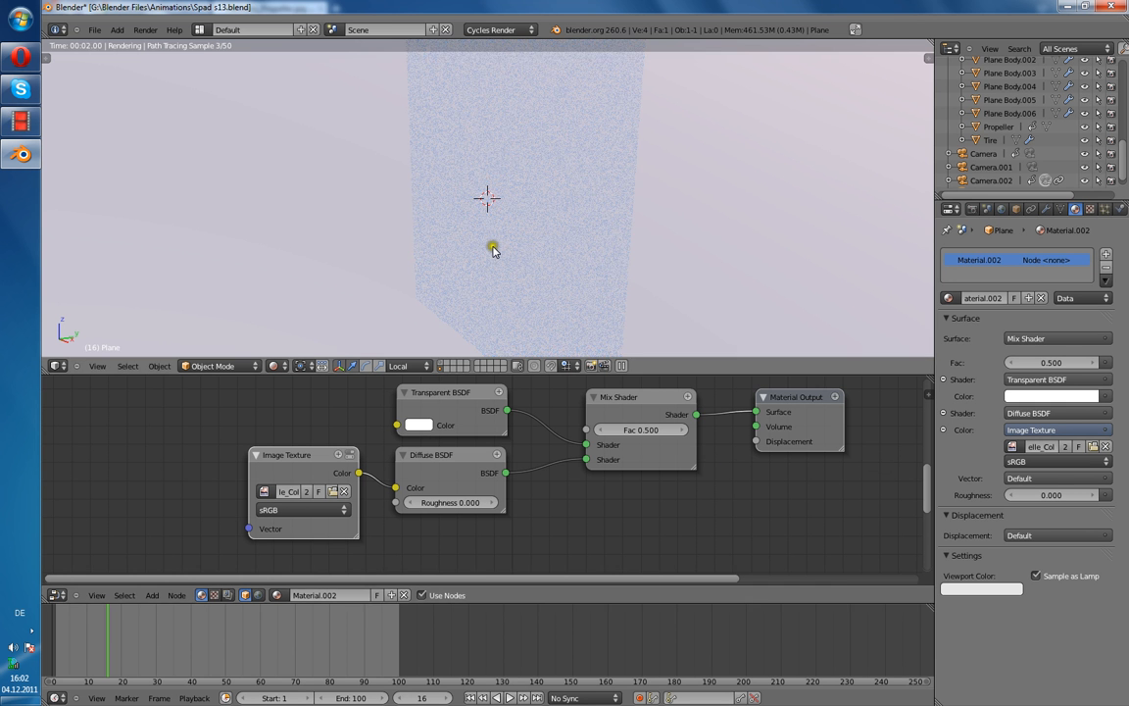
- Subdivide the plane into 16 faces and set the color texture's vector to the UV texture coordinate
{"action": "key", "text": "Tab"}
{"action": "key", "text": "w"}
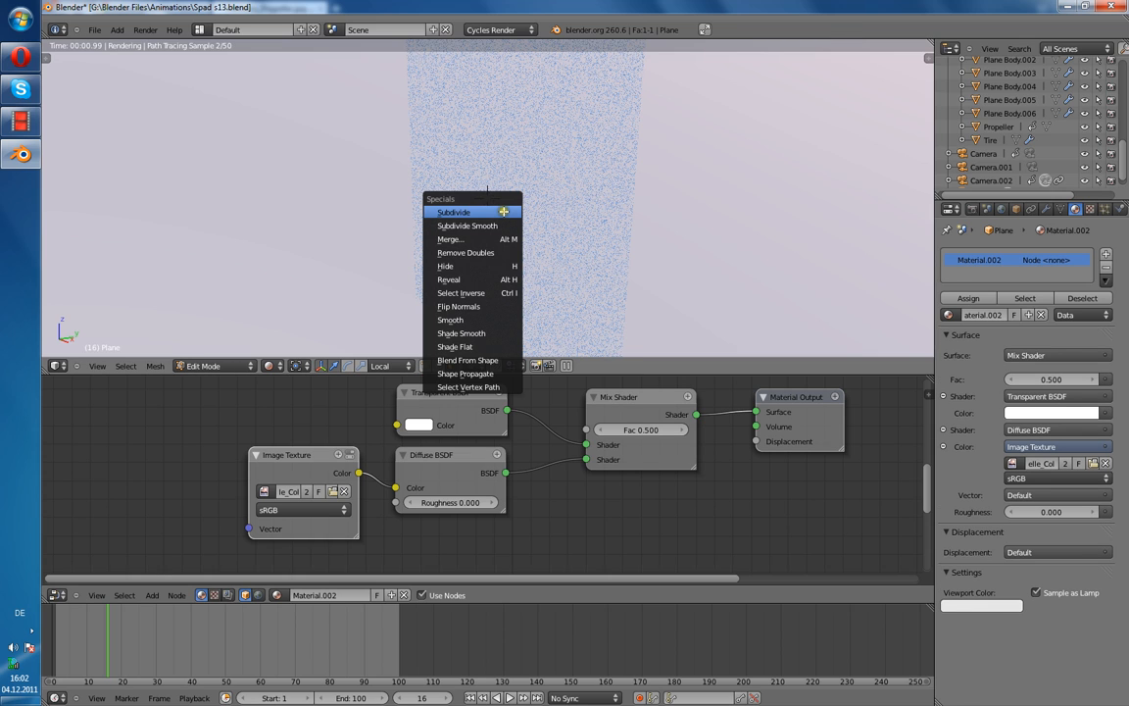
{"action": "left_click", "coordinate": [1058, 495]}
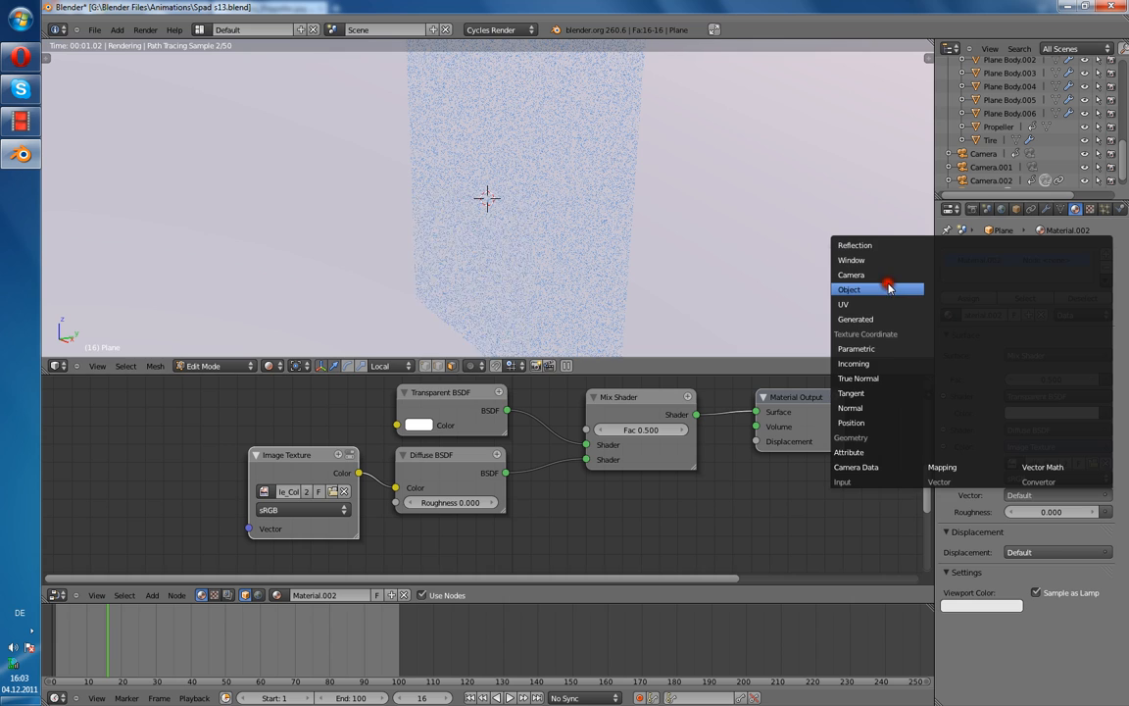
{"action": "left_click", "coordinate": [822, 288]}
{"action": "key", "text": "Tab"}
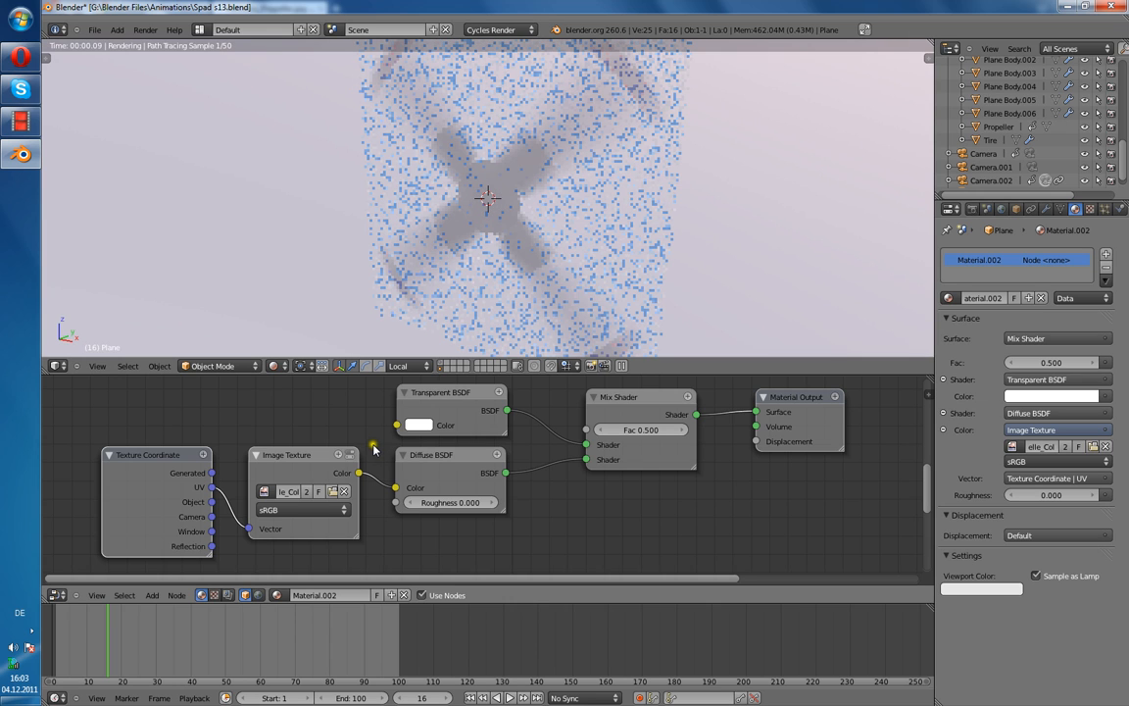
- Duplicate the Image Texture node, connect the UV output to the copy, and replace its image with Hercules_Propelle_aMap.jpg
{"action": "left_click_drag", "start_coordinate": [154, 456], "coordinate": [118, 457]}
{"action": "left_click_drag", "start_coordinate": [276, 469], "coordinate": [276, 479]}
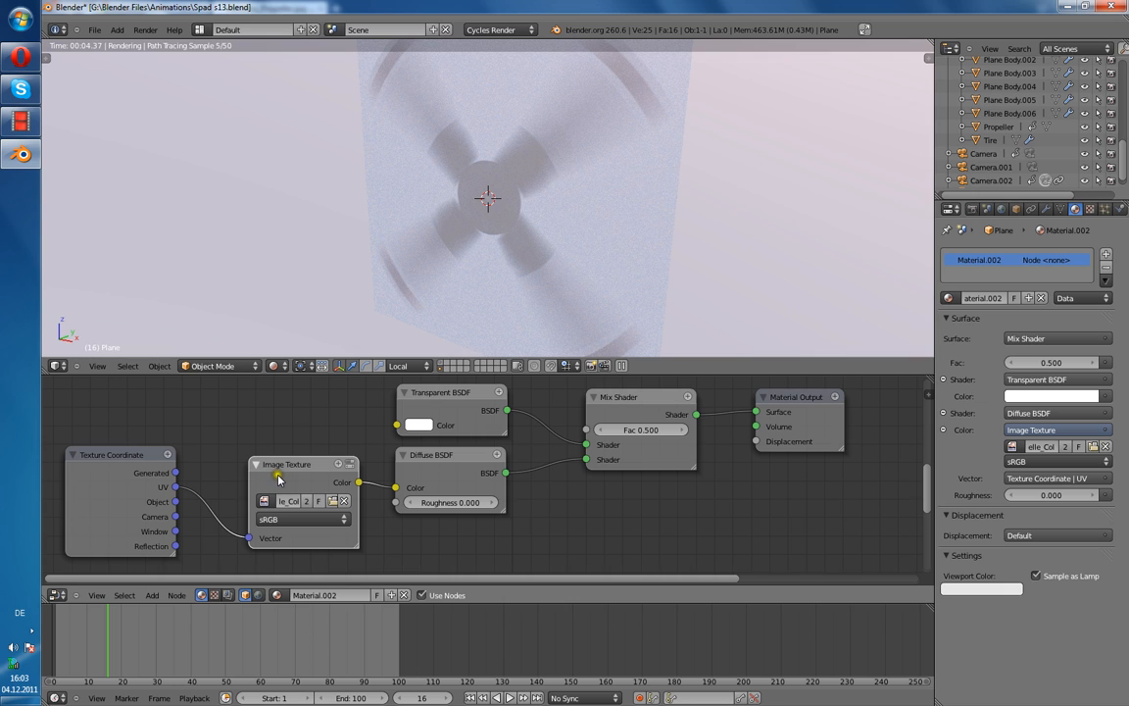
{"action": "key", "text": "shift+d"}
{"action": "left_click", "coordinate": [299, 395]}
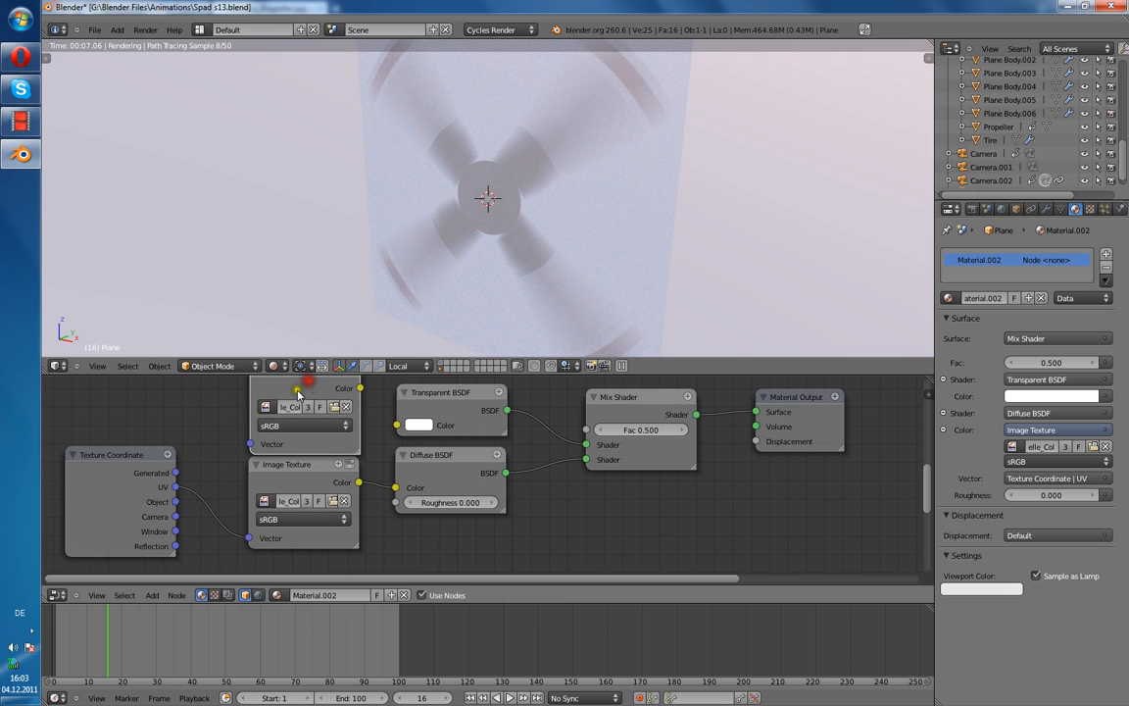
{"action": "left_click_drag", "start_coordinate": [175, 488], "coordinate": [250, 444]}
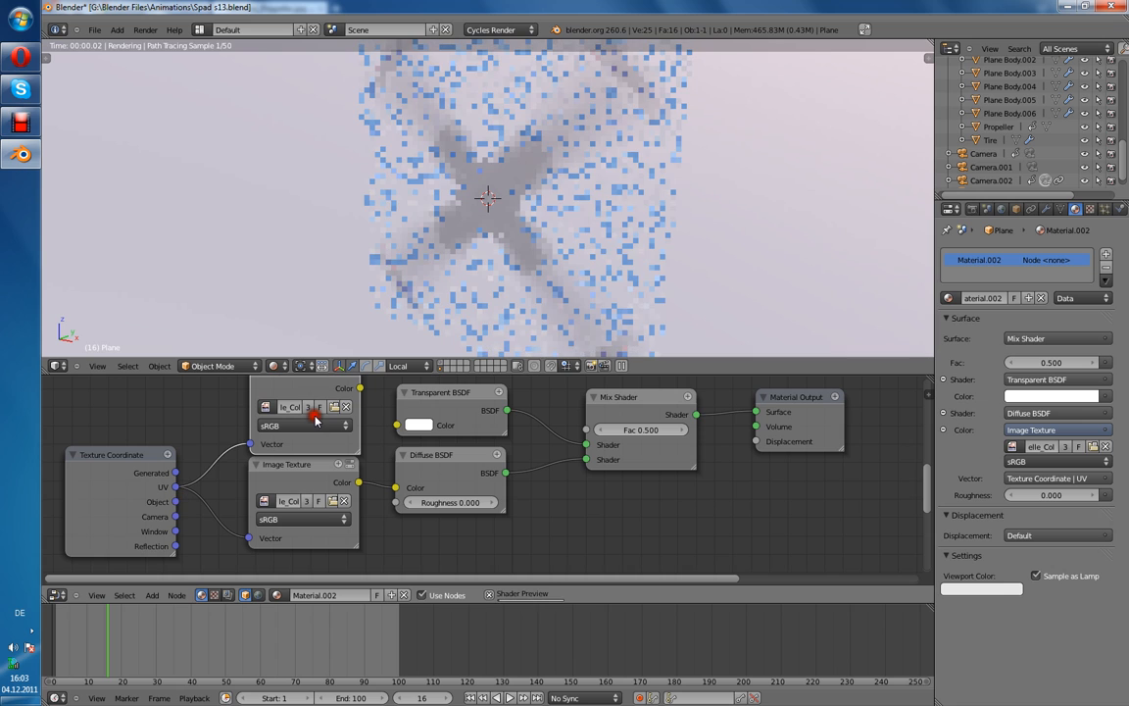
{"action": "left_click", "coordinate": [344, 406]}
{"action": "left_click", "coordinate": [333, 408]}
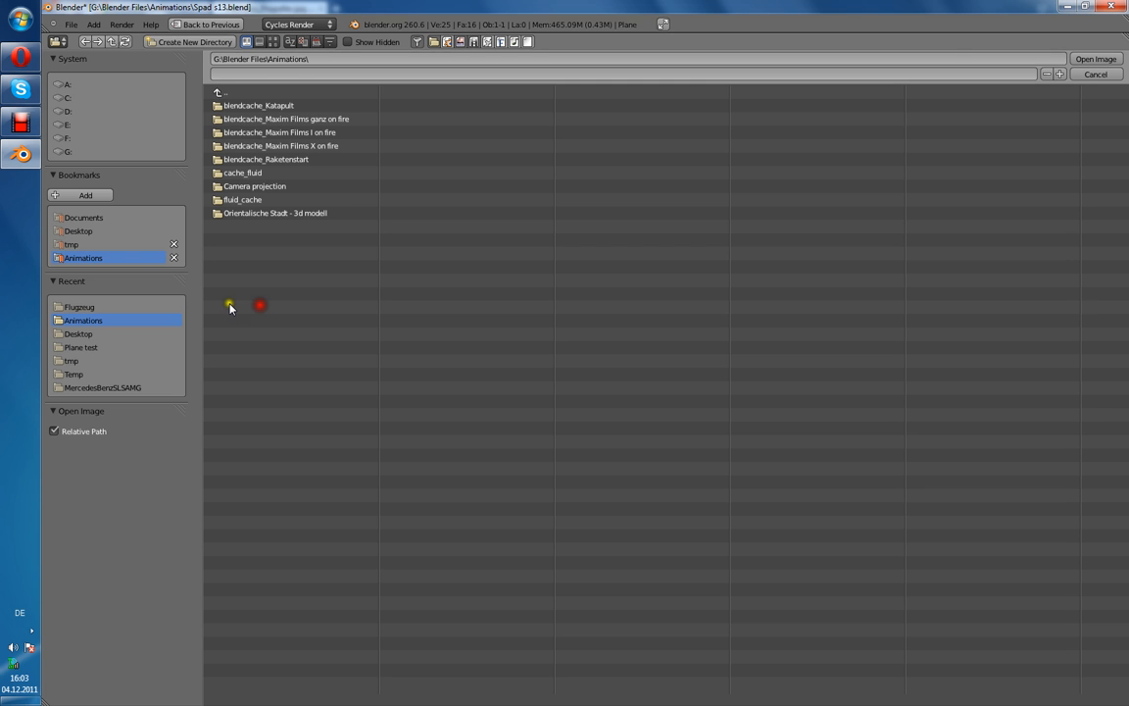
- Place the alpha map node above the other nodes and connect its Color output to the Mix Shader's Fac input
{"action": "left_click_drag", "start_coordinate": [334, 457], "coordinate": [338, 361]}
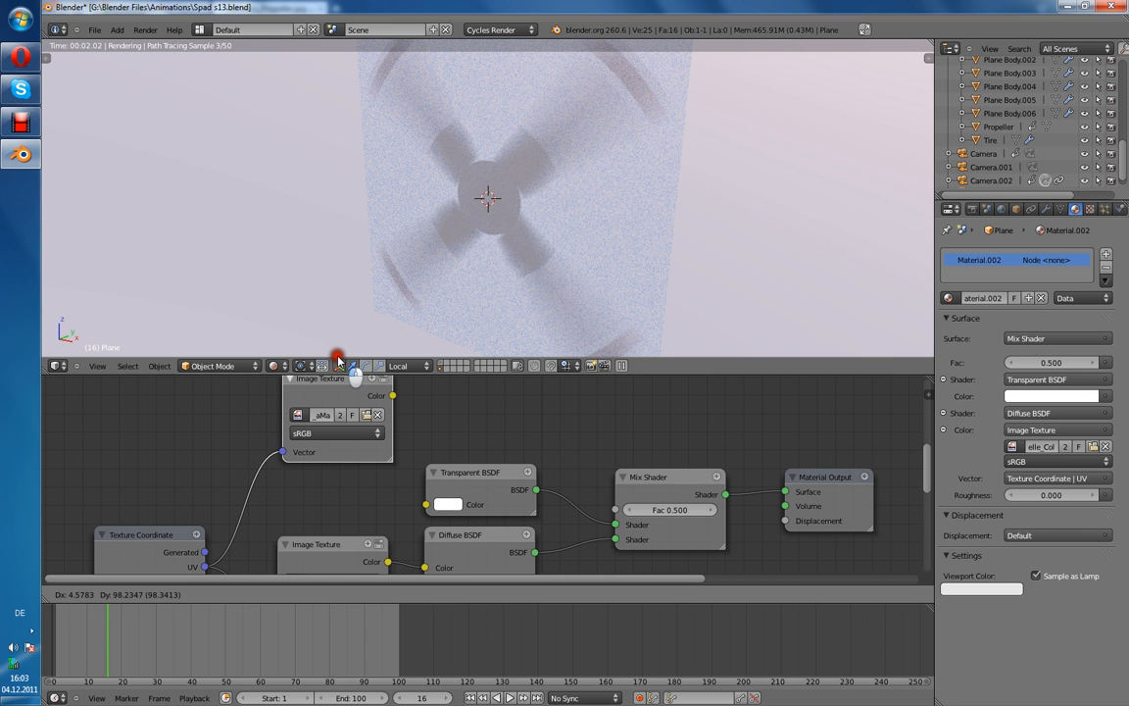
{"action": "left_click_drag", "start_coordinate": [392, 395], "coordinate": [631, 506]}
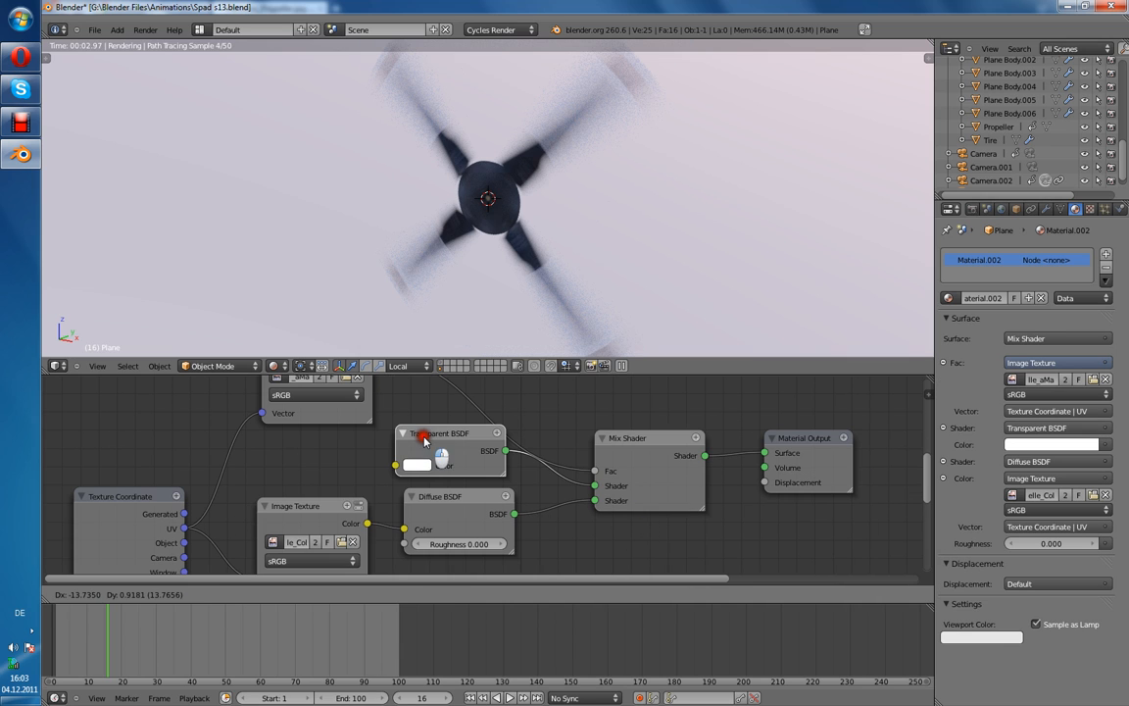
{"action": "left_click_drag", "start_coordinate": [424, 437], "coordinate": [475, 443]}
- Try feeding the alpha map into the Transparent BSDF color, and restore its connection to the Mix Shader's Fac input
{"action": "left_click_drag", "start_coordinate": [594, 473], "coordinate": [398, 468]}
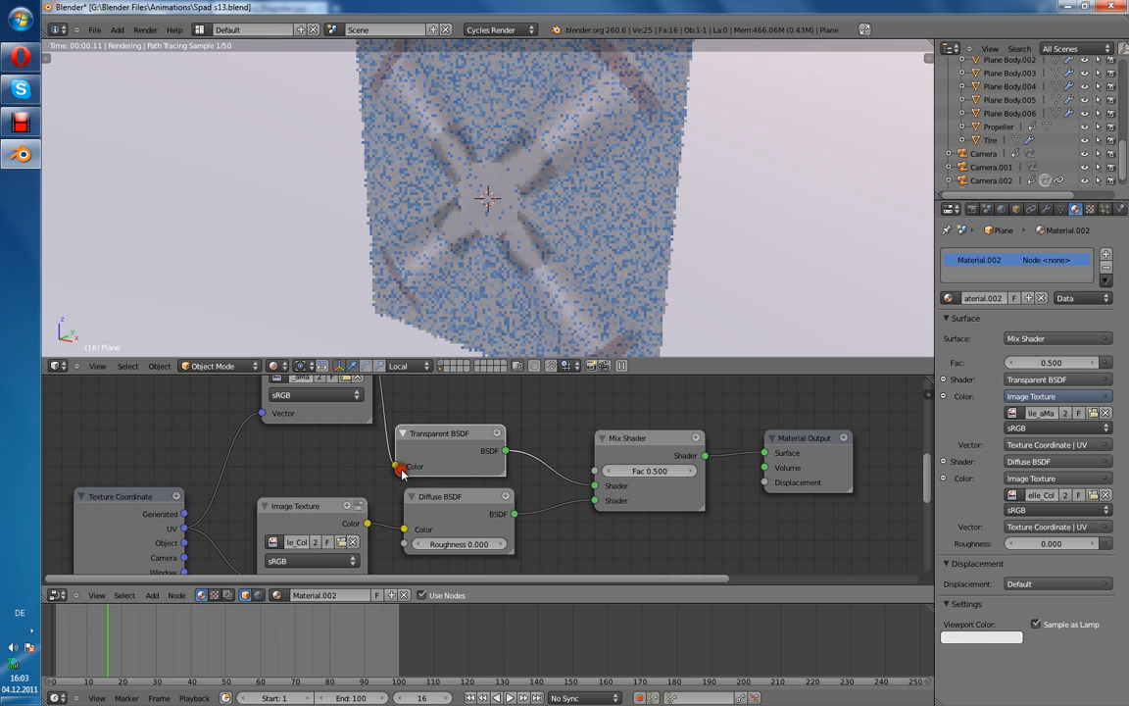
{"action": "middle_click_drag", "start_coordinate": [402, 473], "coordinate": [378, 525]}
{"action": "left_click_drag", "start_coordinate": [353, 403], "coordinate": [574, 521]}
{"action": "left_click_drag", "start_coordinate": [372, 516], "coordinate": [563, 500]}
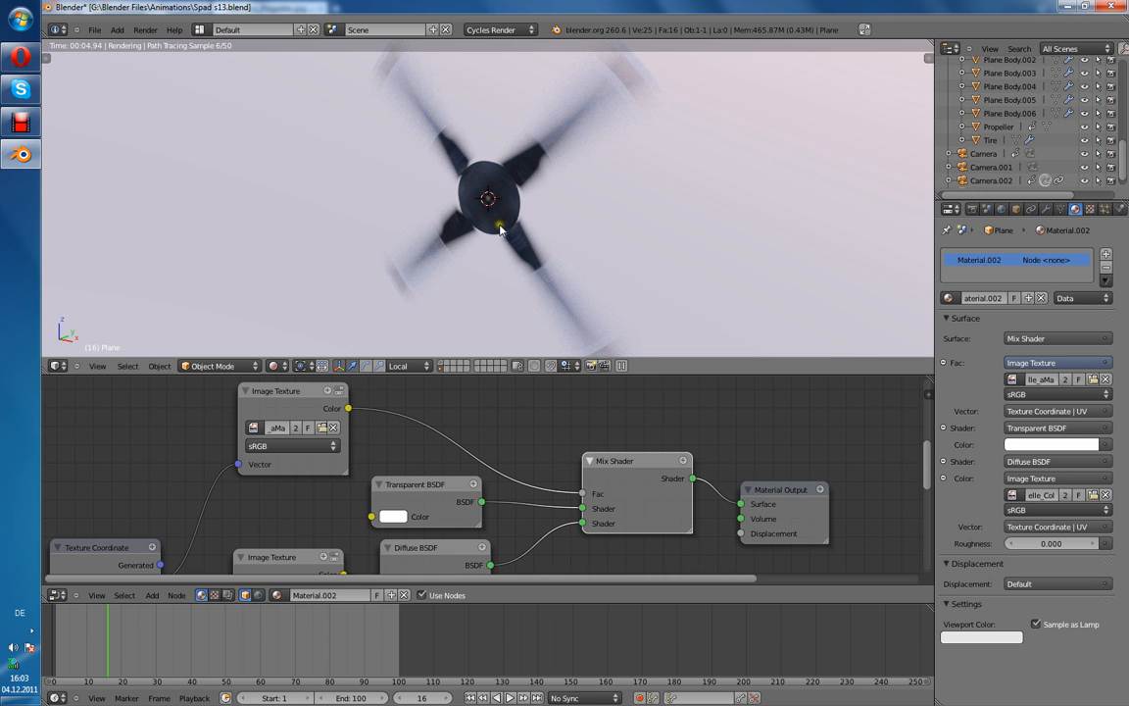
- Try to rotate the propeller plane freely while viewing it from the front
{"action": "mouse_move", "coordinate": [499, 228]}
{"action": "middle_mouse_down"}
{"action": "mouse_move", "coordinate": [510, 208]}
{"action": "mouse_move", "coordinate": [666, 186]}
{"action": "mouse_move", "coordinate": [710, 192]}
{"action": "mouse_move", "coordinate": [543, 225]}
{"action": "mouse_move", "coordinate": [449, 221]}
{"action": "mouse_move", "coordinate": [487, 217]}
{"action": "middle_mouse_up"}
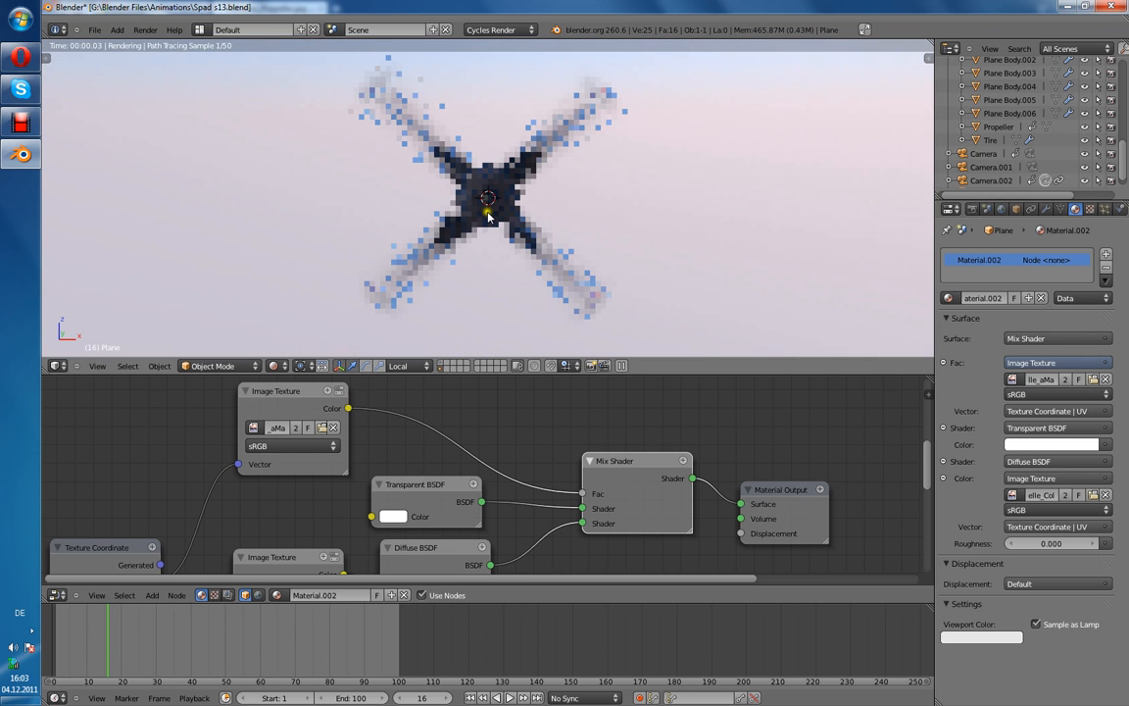
{"action": "scroll", "coordinate": [487, 216], "scroll_direction": "down", "scroll_amount": 3}
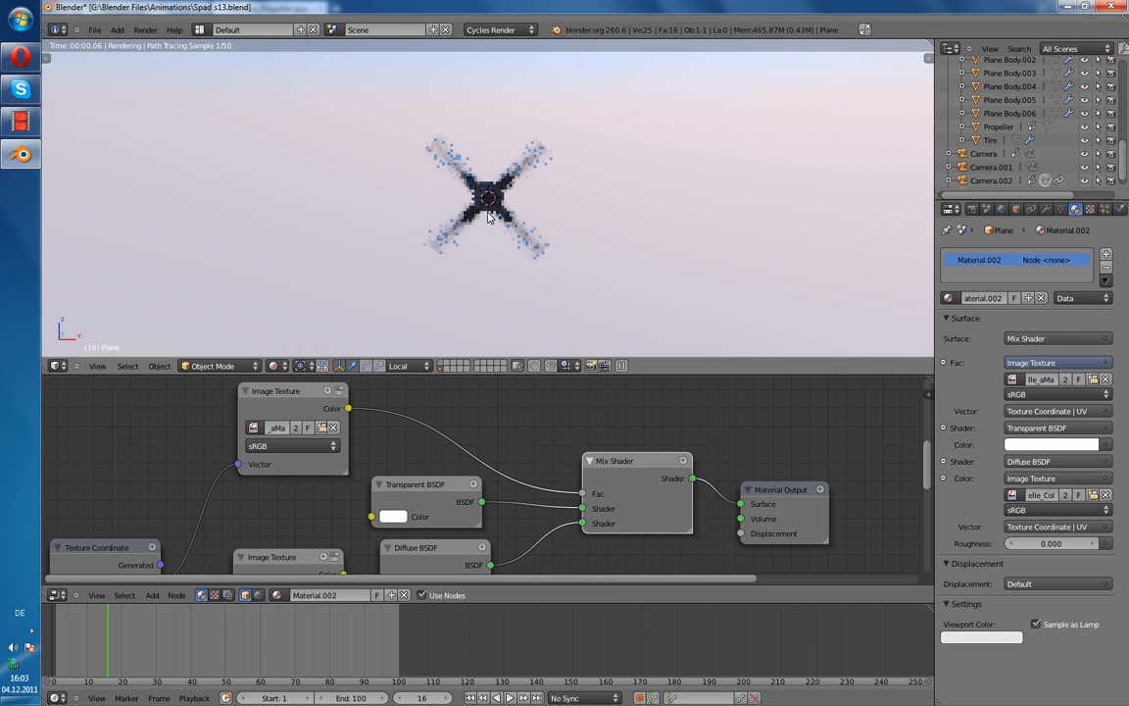
{"action": "key", "text": "r"}
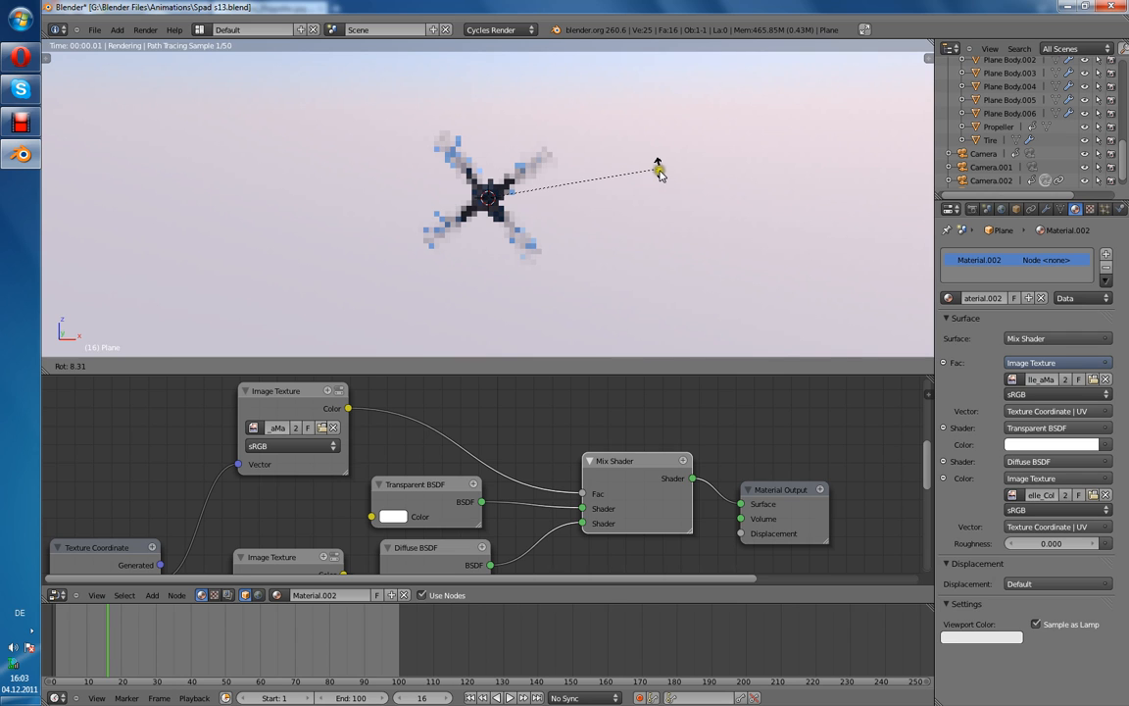
{"action": "left_click", "coordinate": [621, 217]}
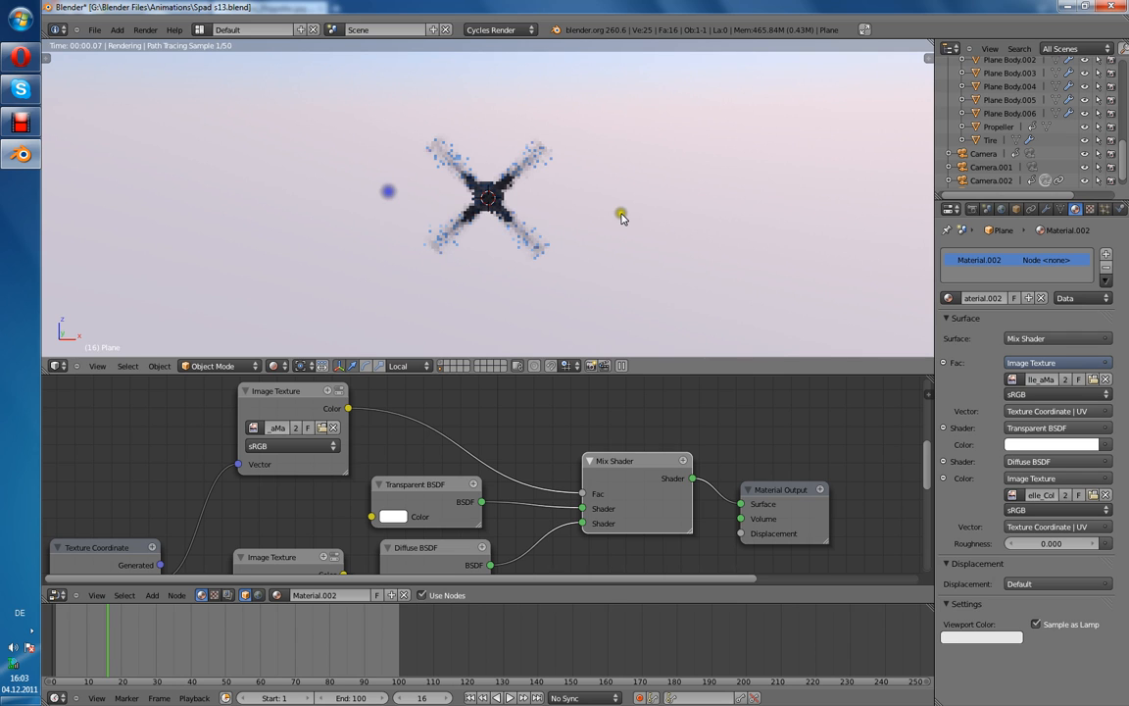
{"action": "scroll", "coordinate": [559, 186], "scroll_direction": "up", "scroll_amount": 4}
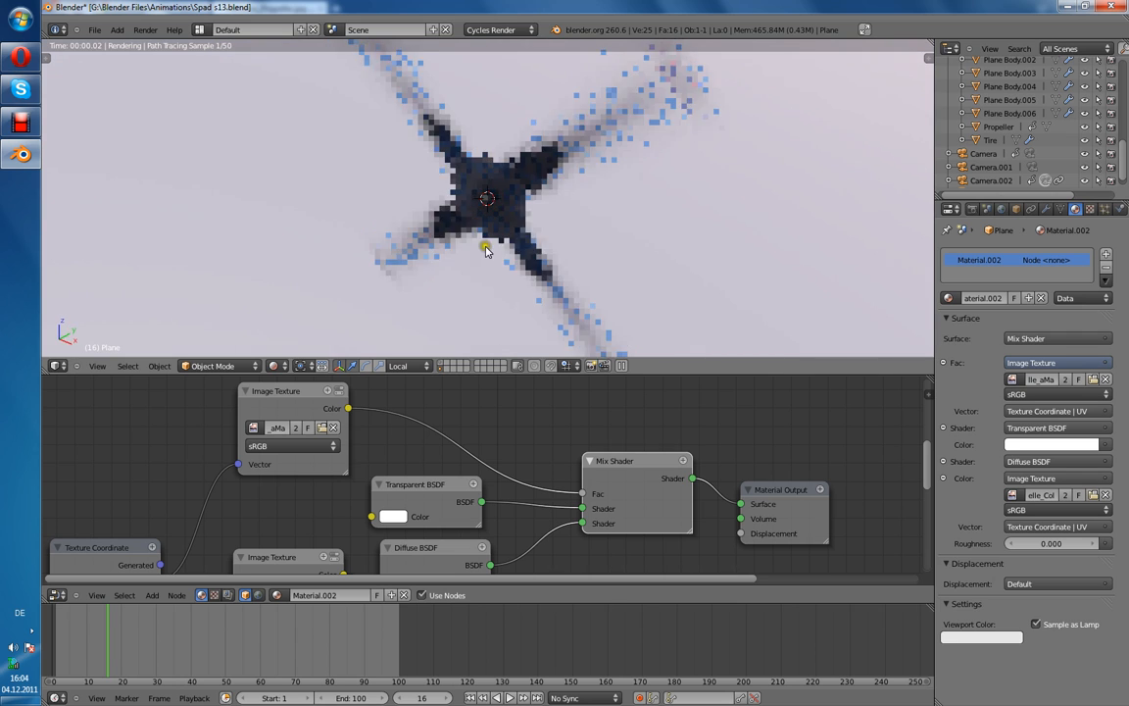
- Add an icosphere at the centre of the propeller plane's mesh and scale it down to roughly the hub's size
{"action": "scroll", "coordinate": [522, 225], "scroll_direction": "up", "scroll_amount": 2}
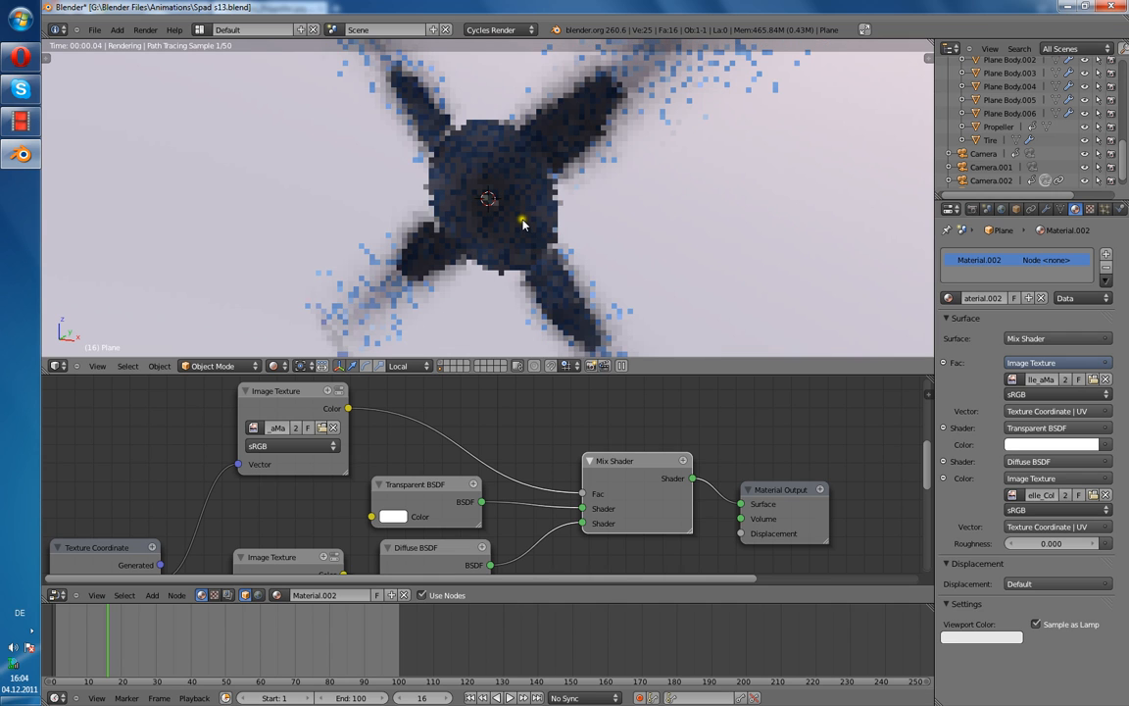
{"action": "scroll", "coordinate": [512, 230], "scroll_direction": "up", "scroll_amount": 1}
{"action": "scroll", "coordinate": [512, 231], "scroll_direction": "up", "scroll_amount": 1}
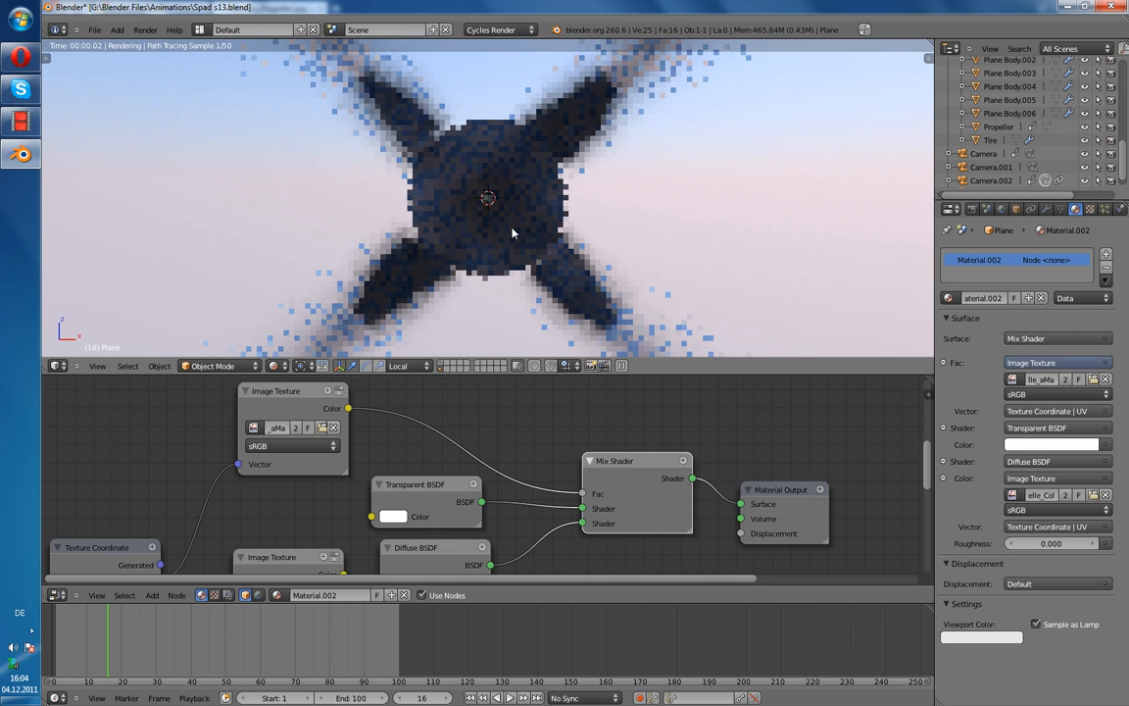
{"action": "key", "text": "Tab"}
{"action": "key", "text": "shift+a"}
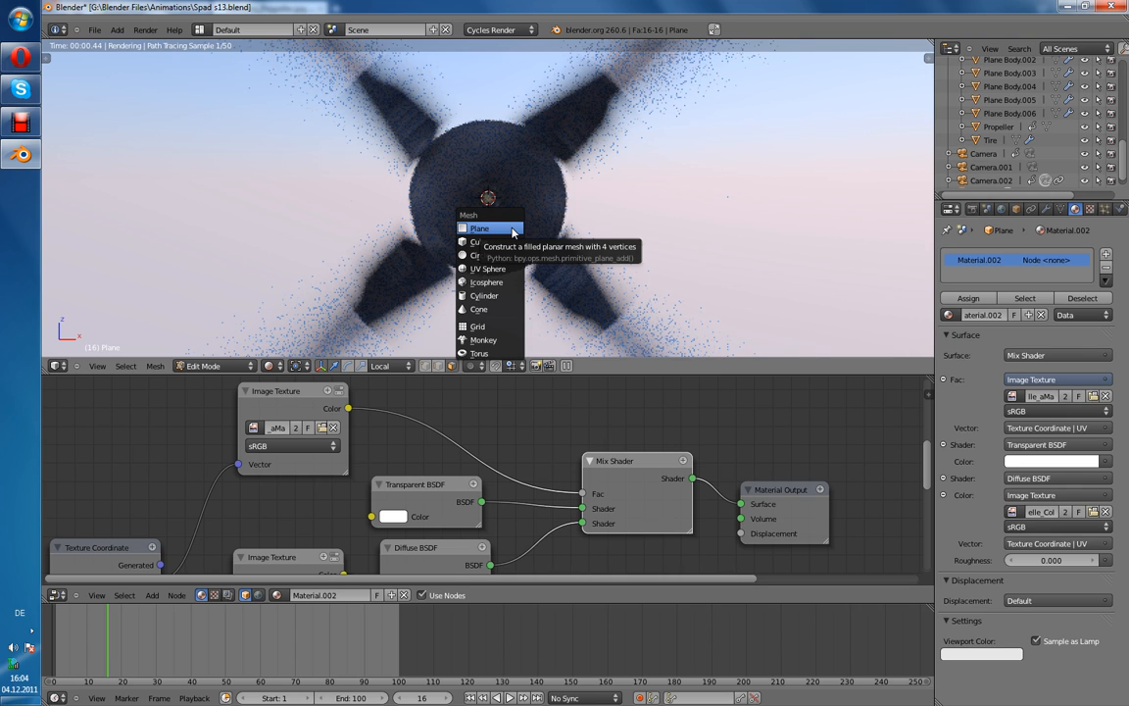
{"action": "left_click", "coordinate": [511, 231]}
{"action": "key", "text": "shift+z"}
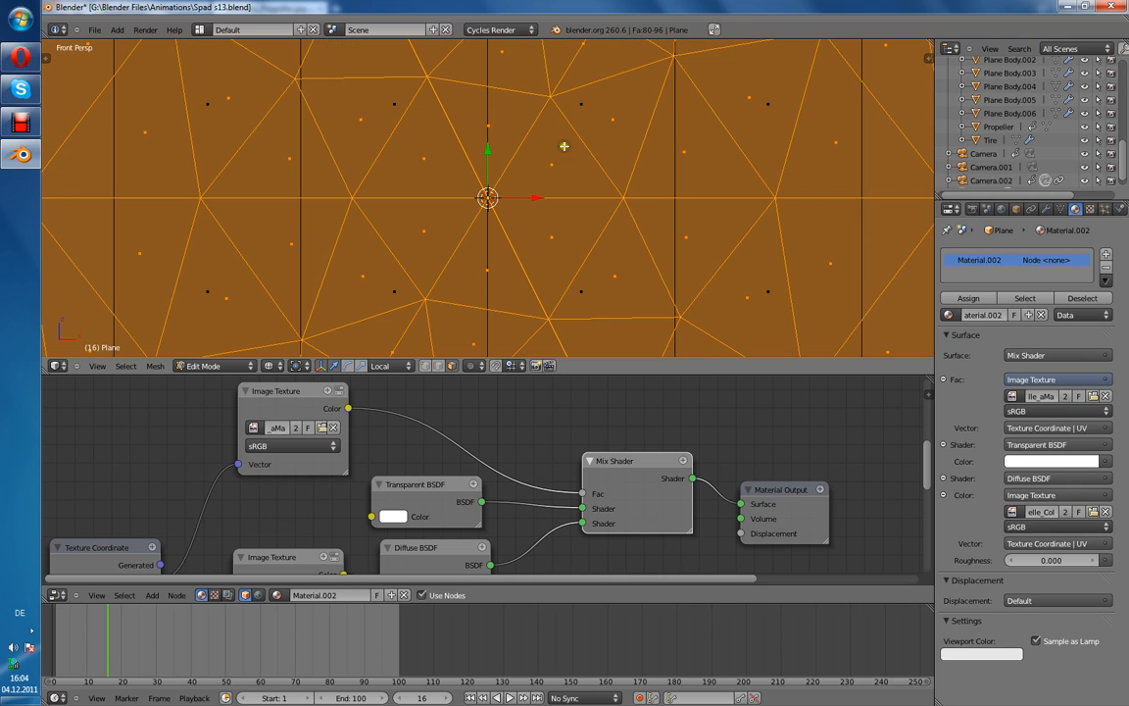
{"action": "key", "text": "s"}
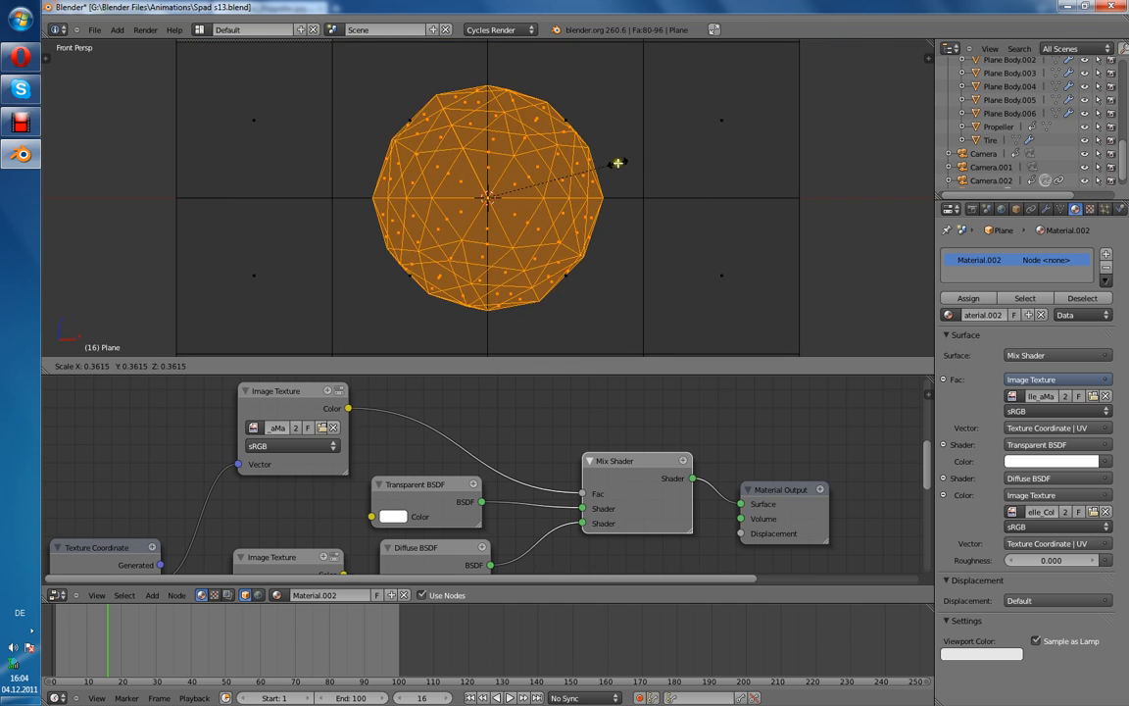
{"action": "left_click", "coordinate": [573, 176]}
{"action": "key", "text": "Tab"}
- Show the textures in the viewport and scale the icosphere by about 0.83 to fit the hub
{"action": "left_click", "coordinate": [277, 366]}
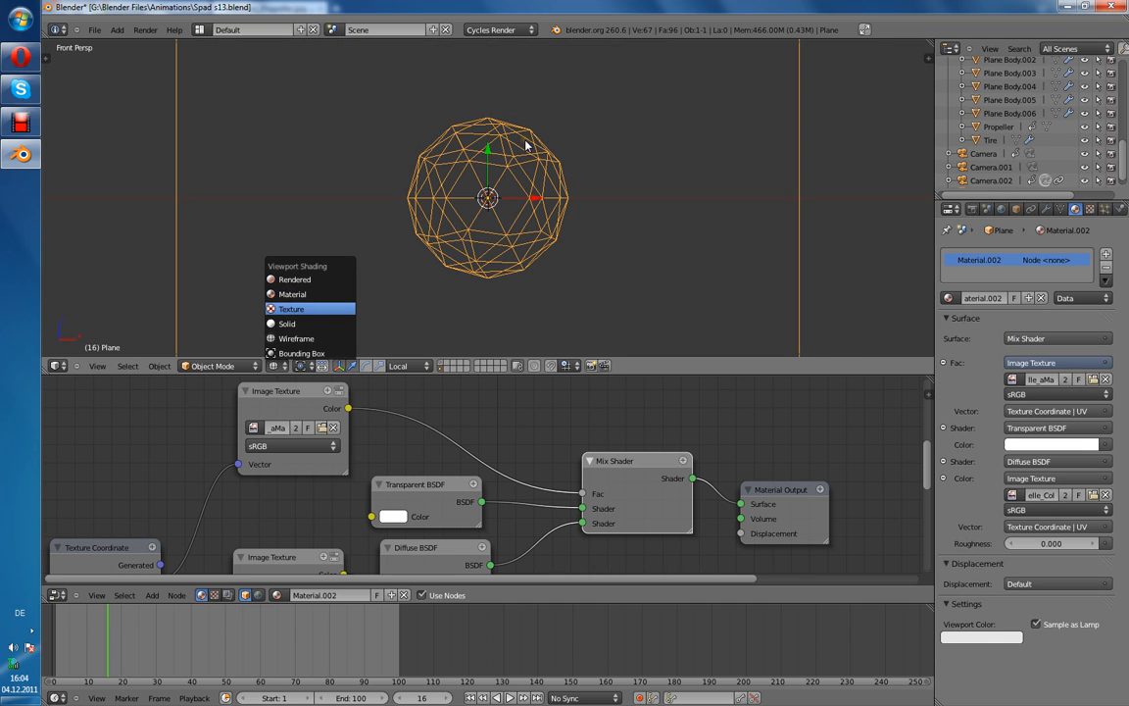
{"action": "key", "text": "shift+z"}
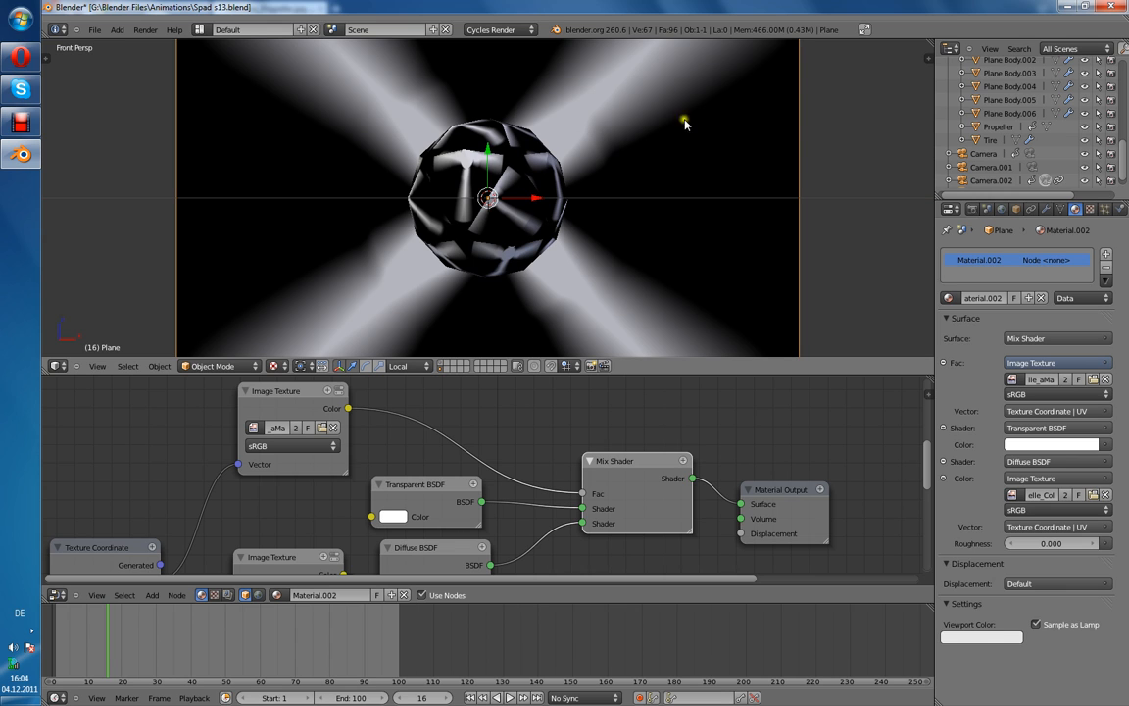
{"action": "key", "text": "Tab"}
{"action": "key", "text": "s"}
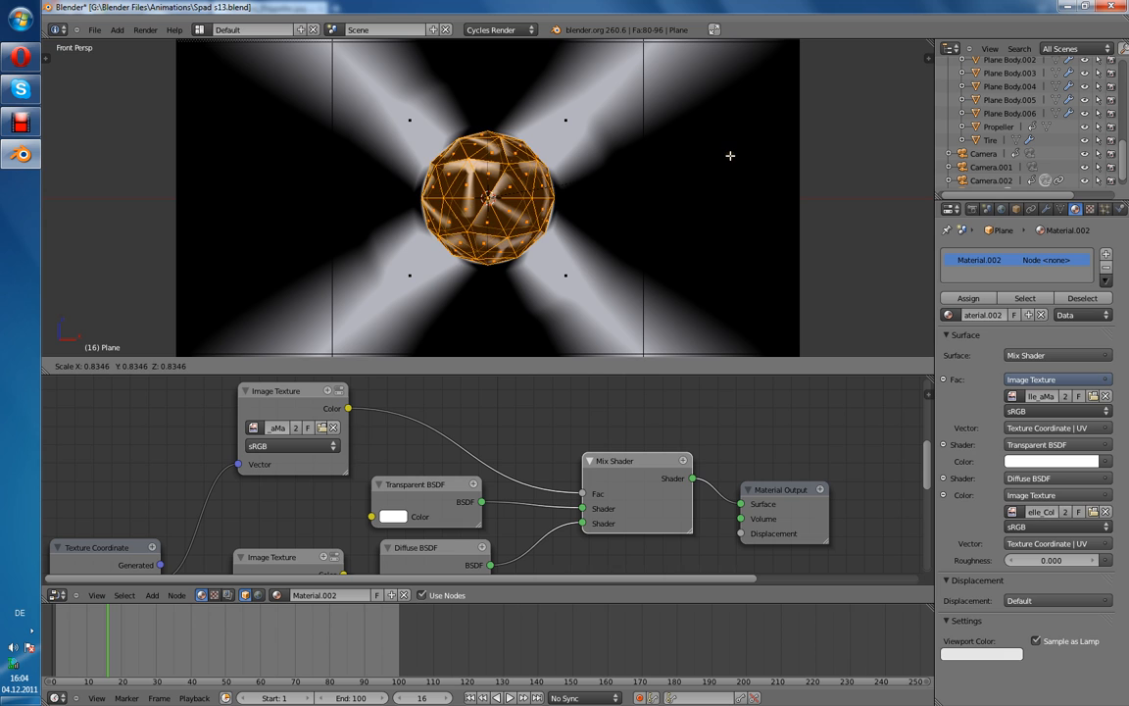
{"action": "left_click", "coordinate": [728, 155]}
- Try deleting the vertices of the icosphere's half behind the plane, using the side view, and undo the deletion
{"action": "key", "text": "KP_3"}
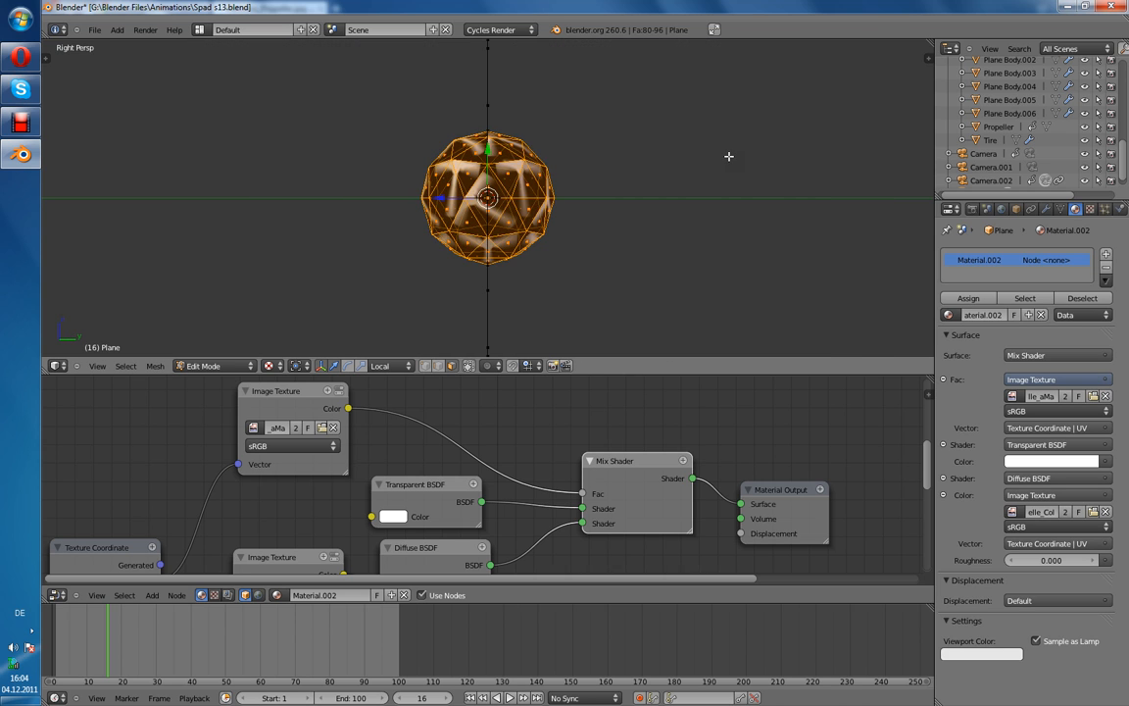
{"action": "left_click", "coordinate": [495, 103]}
{"action": "key", "text": "b"}
{"action": "left_click_drag", "start_coordinate": [495, 102], "coordinate": [623, 291]}
{"action": "key", "text": "x"}
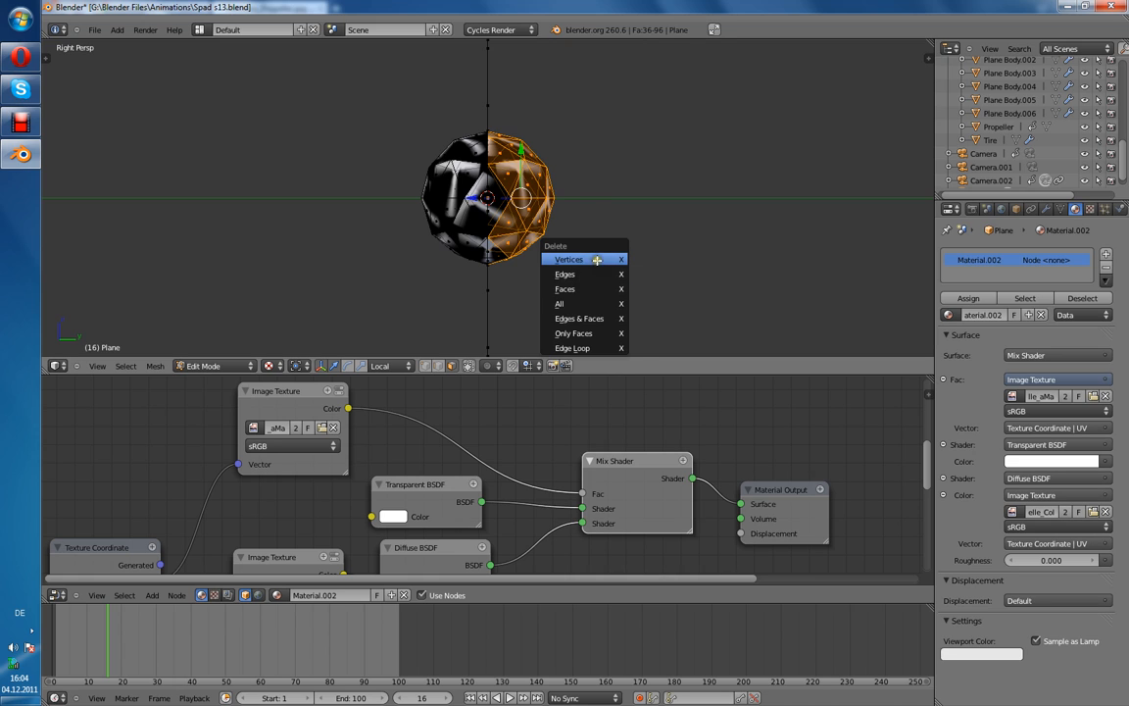
{"action": "left_click", "coordinate": [613, 259]}
{"action": "key", "text": "ctrl+z"}
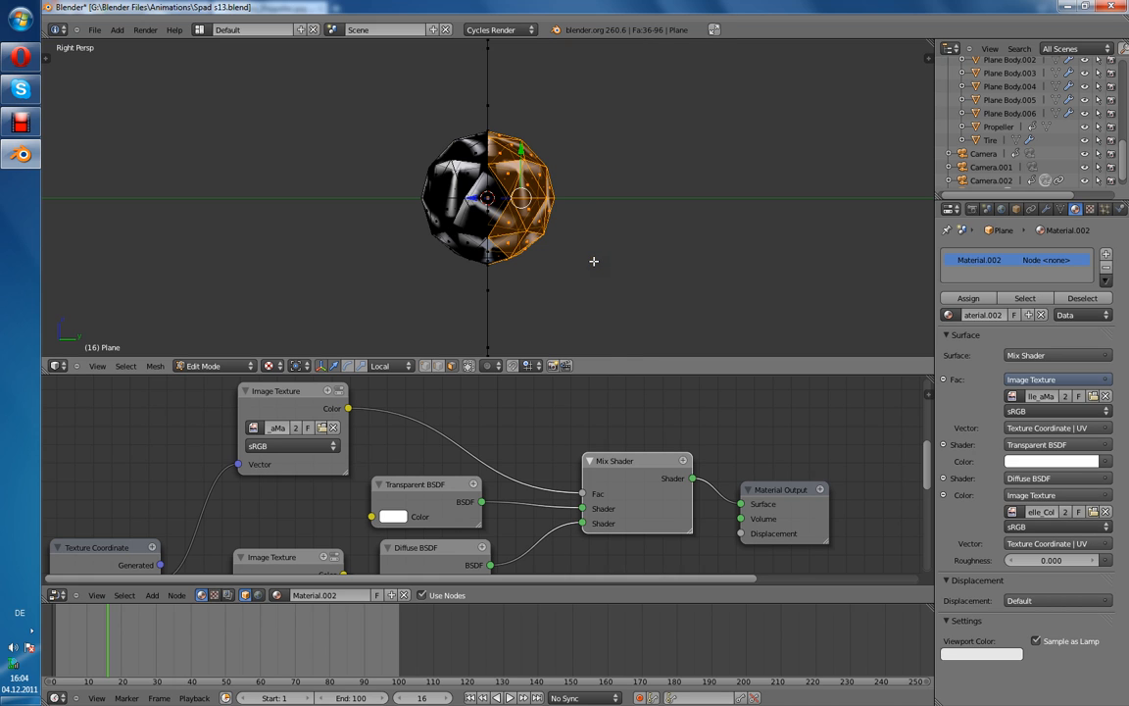
- Rotate the whole icosphere by 90 degrees in the right side view
{"action": "key", "text": "x"}
{"action": "key", "text": "a"}
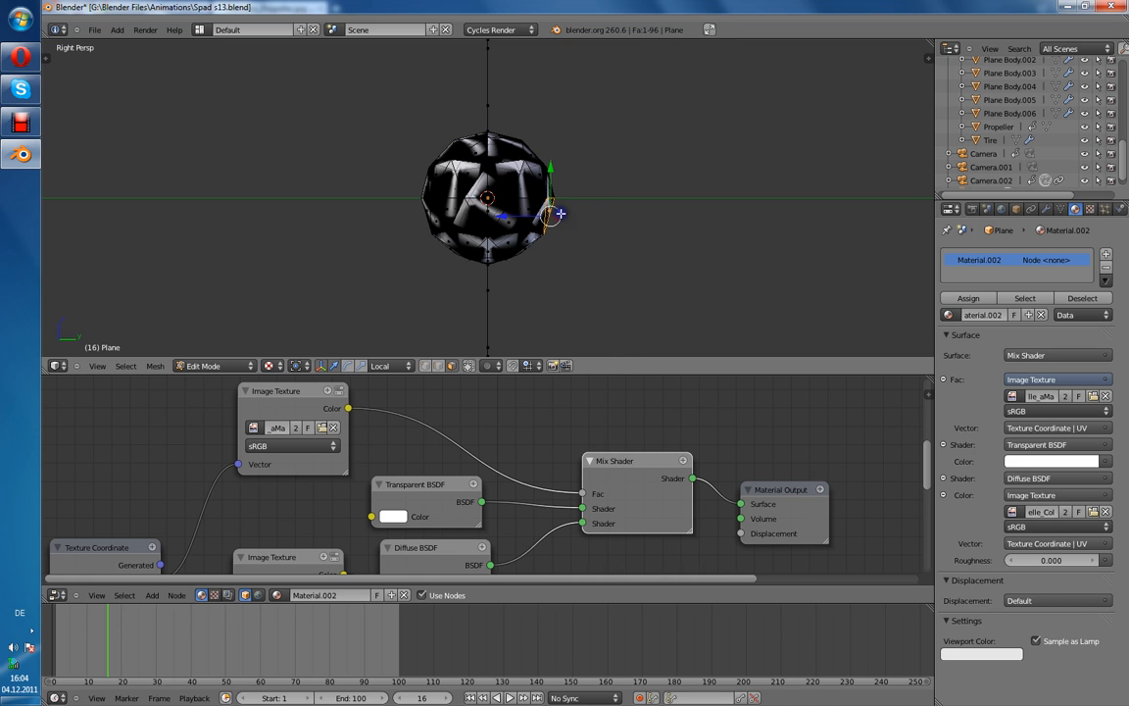
{"action": "key", "text": "a"}
{"action": "key", "text": "r"}
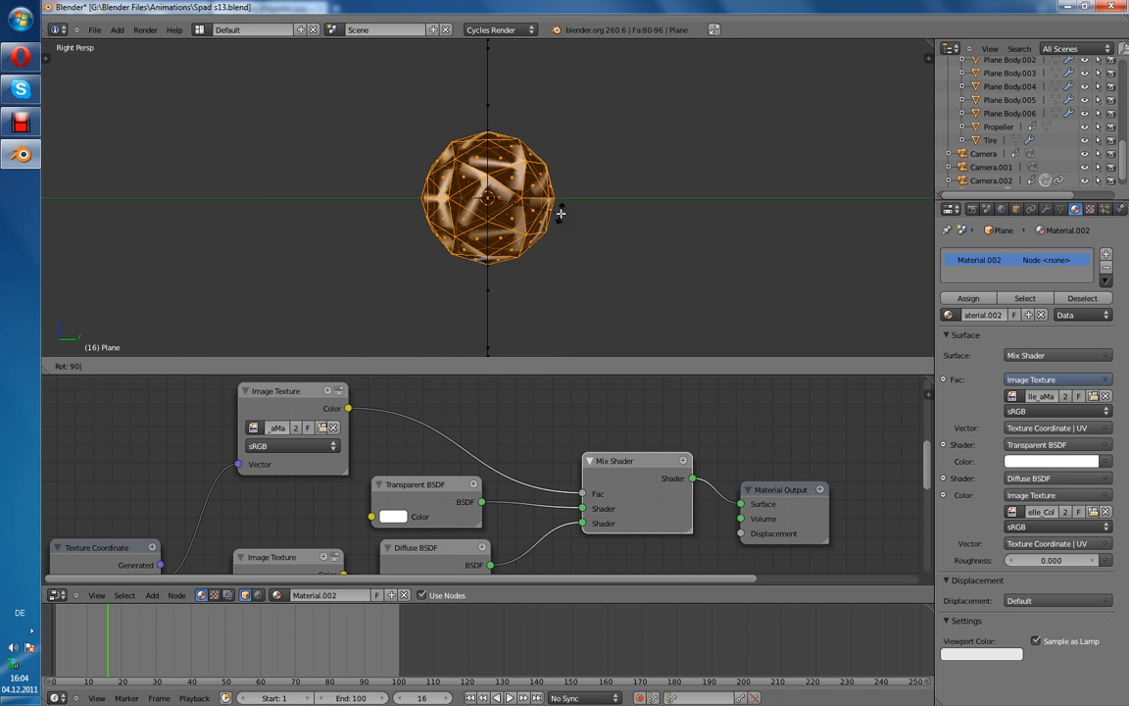
{"action": "key", "text": "Return"}
- Try deleting half of the rotated icosphere, and undo the deletion
{"action": "key", "text": "a"}
{"action": "key", "text": "b"}
{"action": "left_click_drag", "start_coordinate": [565, 301], "coordinate": [506, 162]}
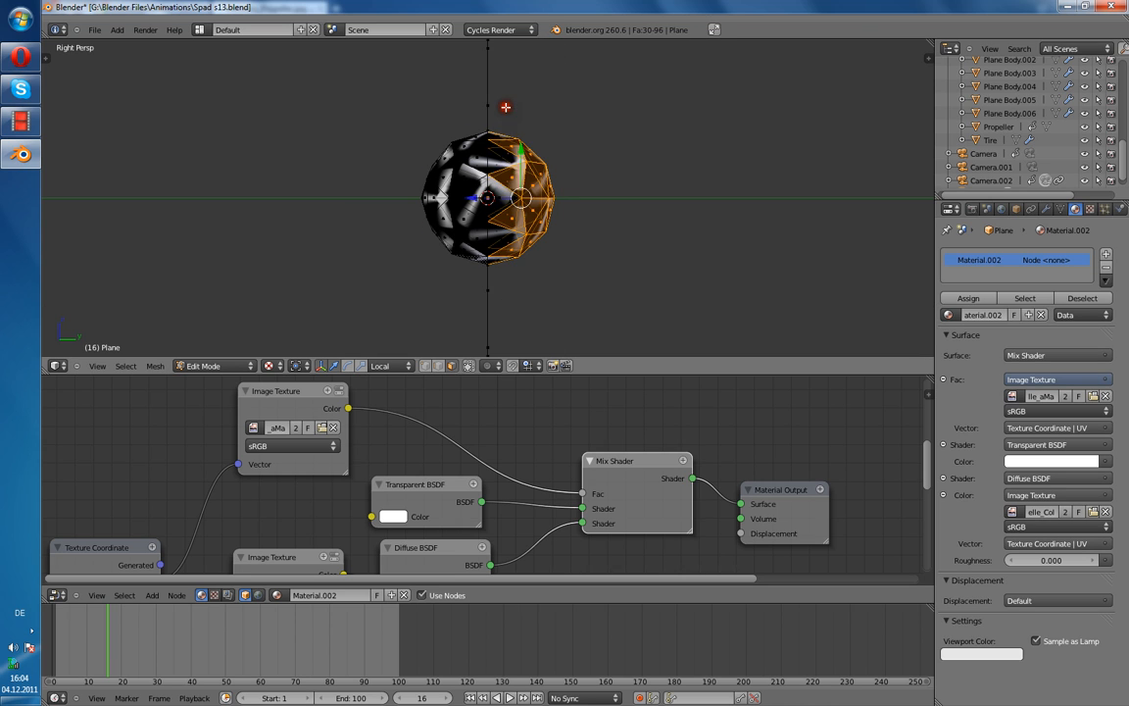
{"action": "key", "text": "x"}
{"action": "left_click", "coordinate": [504, 105]}
{"action": "key", "text": "ctrl+z"}
- Select the half of the icosphere on the positive Y side of the plane and delete its faces
{"action": "key", "text": "a"}
{"action": "key", "text": "b"}
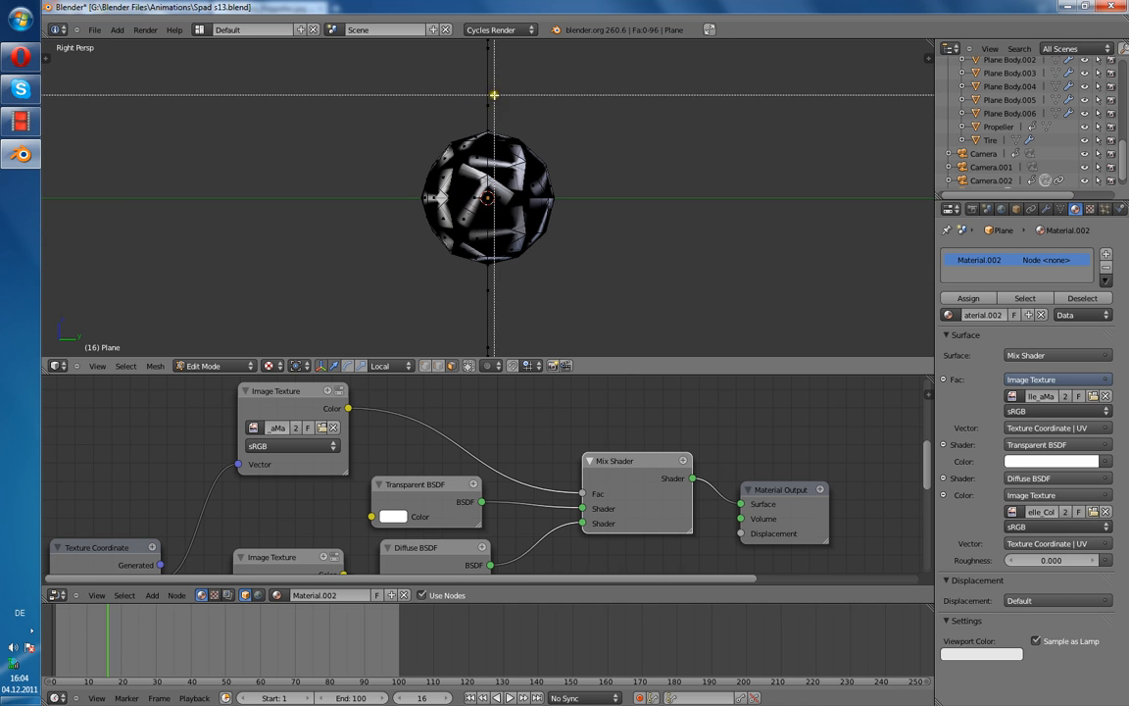
{"action": "left_click_drag", "start_coordinate": [504, 114], "coordinate": [622, 315]}
{"action": "key", "text": "x"}
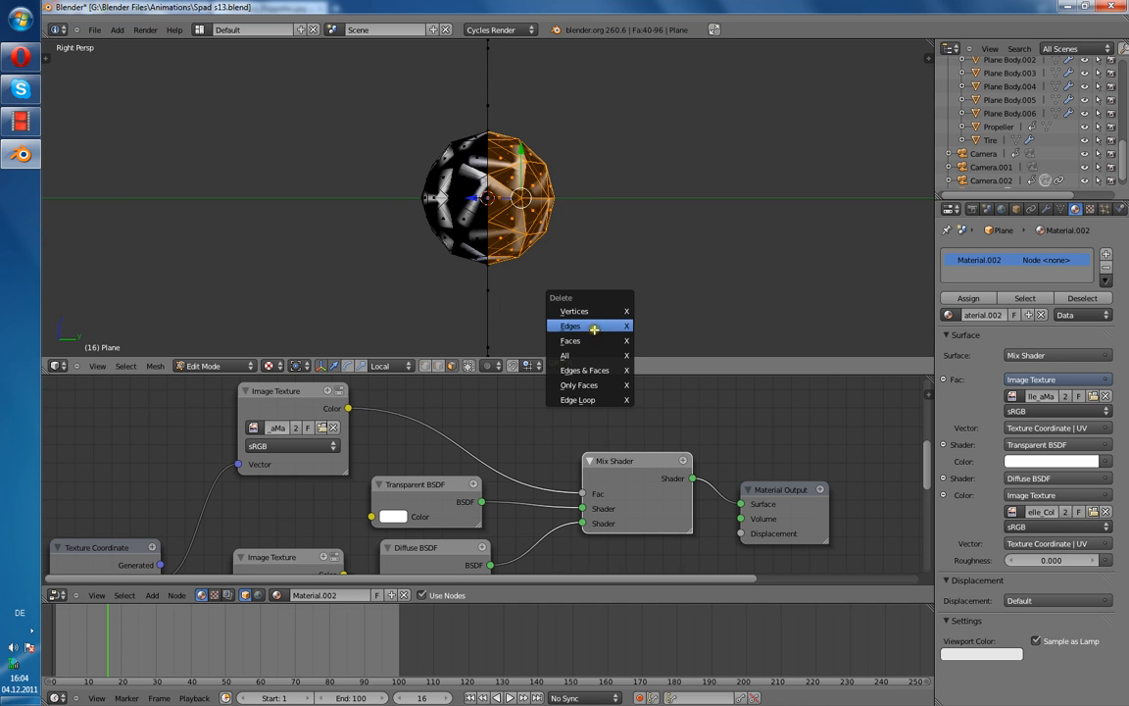
{"action": "left_click", "coordinate": [589, 340]}
{"action": "key", "text": "Tab"}
{"action": "middle_click_drag", "start_coordinate": [357, 202], "coordinate": [431, 211]}
- Unwrap all of the plane and hub geometry from the front view with Project from View (Bounds)
{"action": "key", "text": "KP_1"}
{"action": "key", "text": "Tab"}
{"action": "key", "text": "a"}
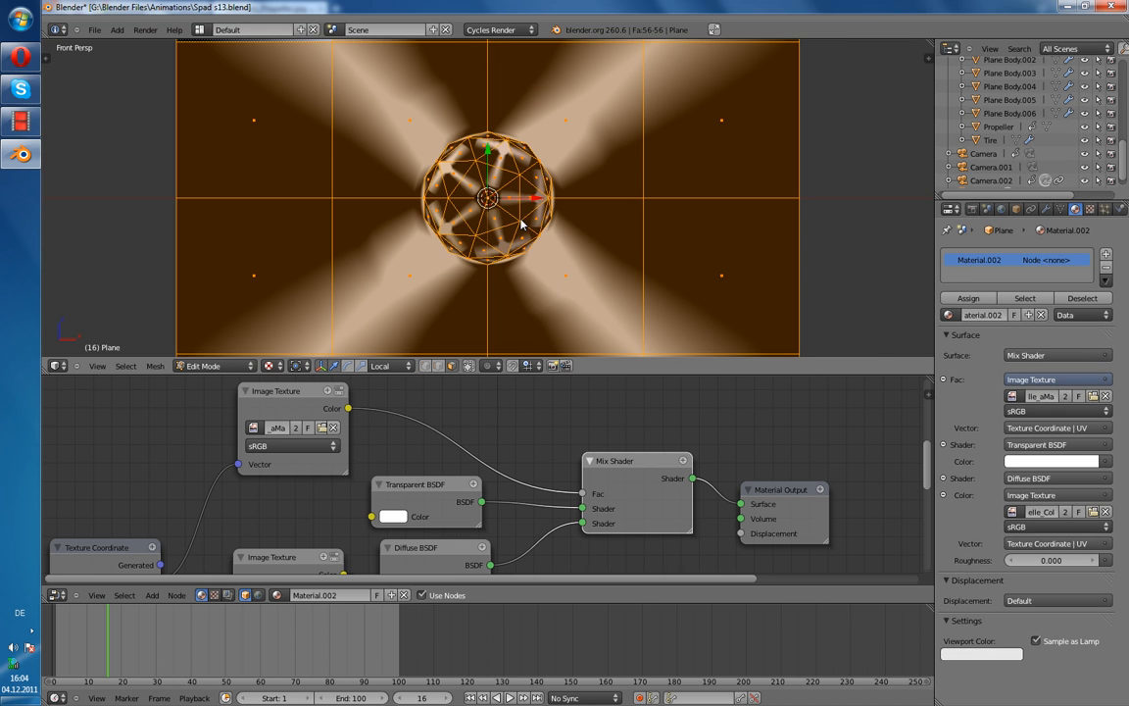
{"action": "key", "text": "u"}
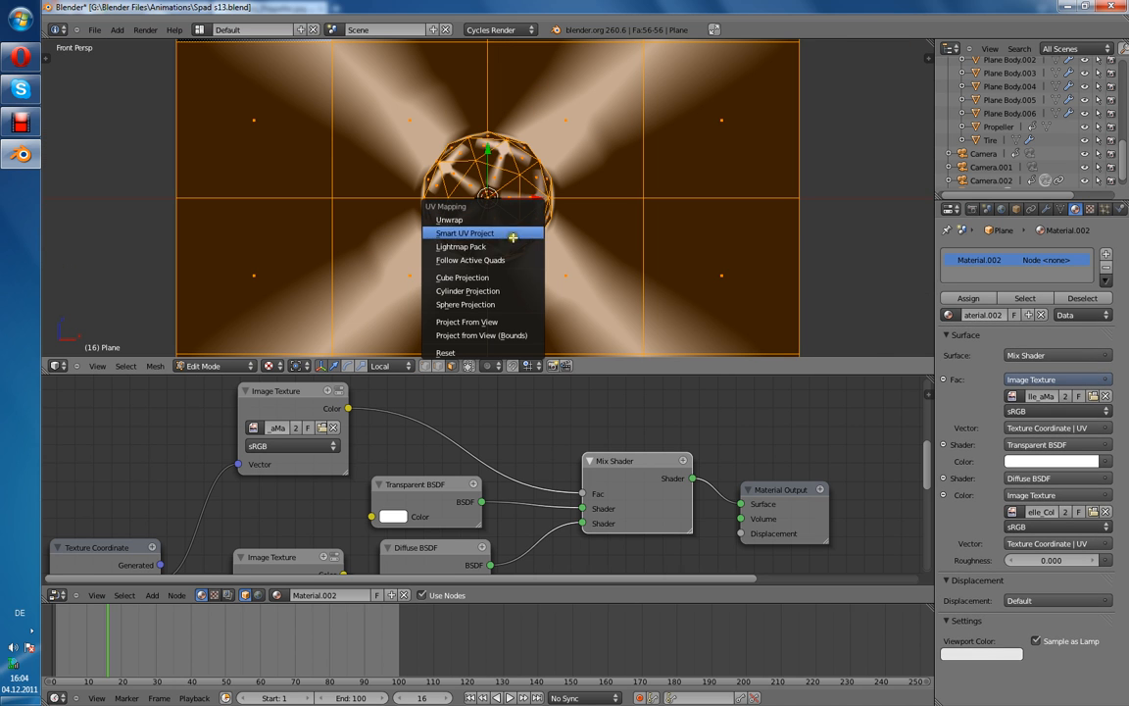
{"action": "left_click", "coordinate": [483, 335]}
{"action": "key", "text": "Tab"}
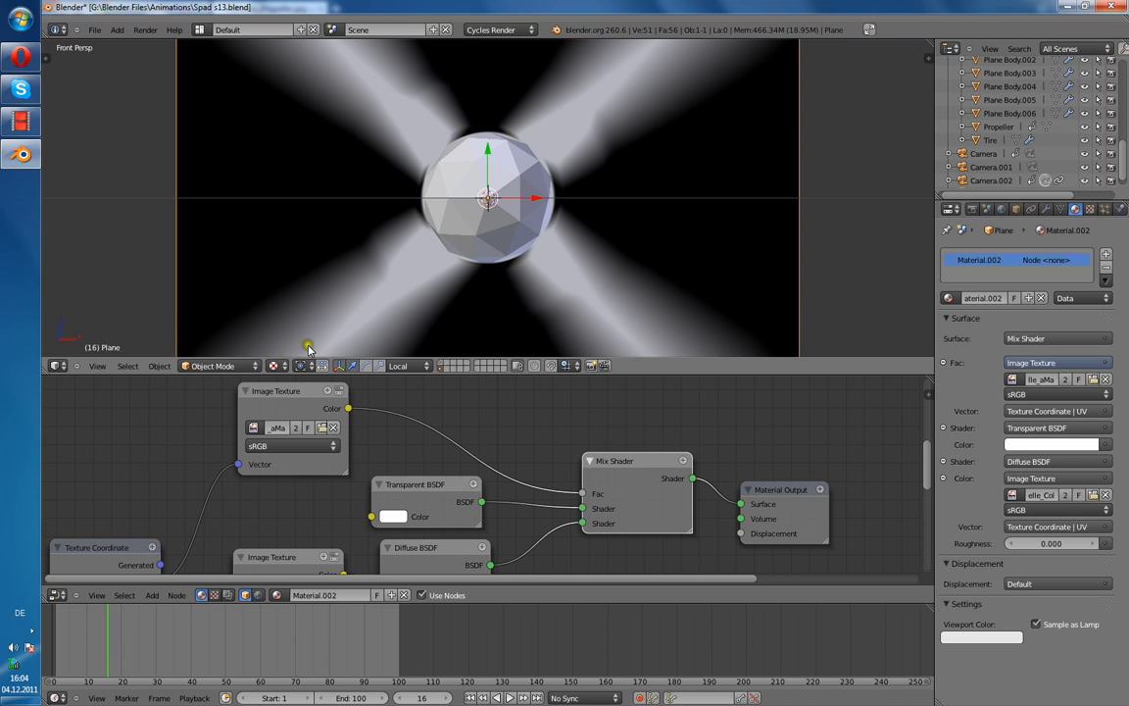
- Find the Shade Smooth operator and apply it to the propeller plane object
{"action": "key", "text": "space"}
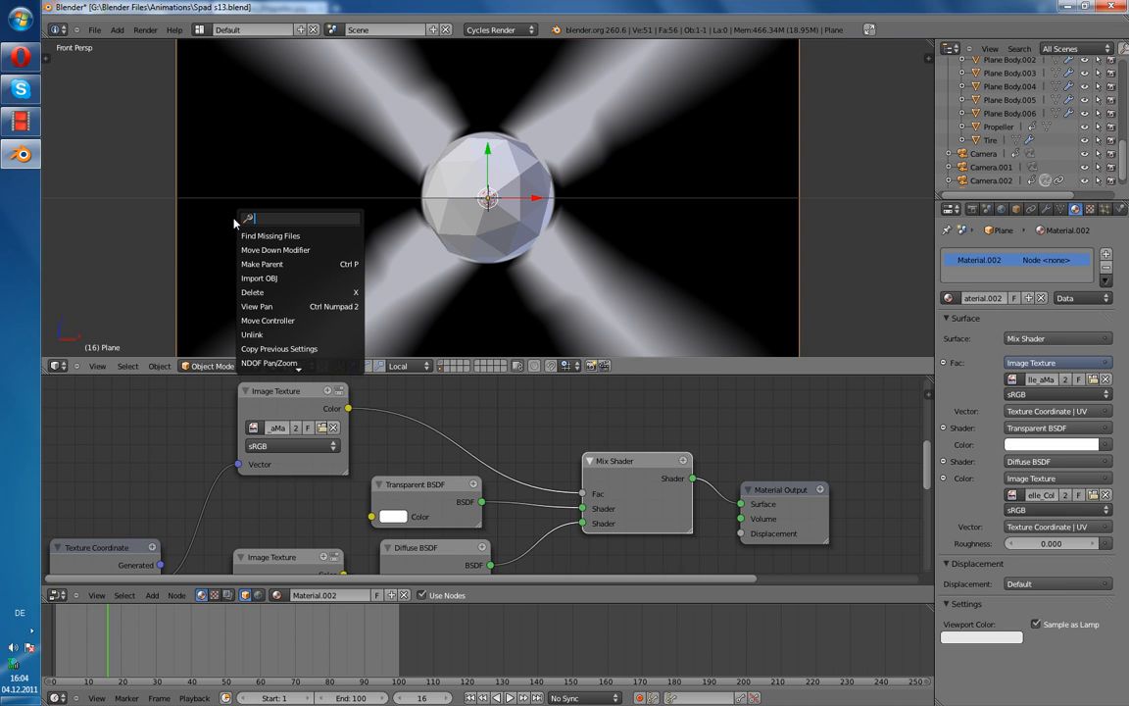
{"action": "type", "text": "set sm"}
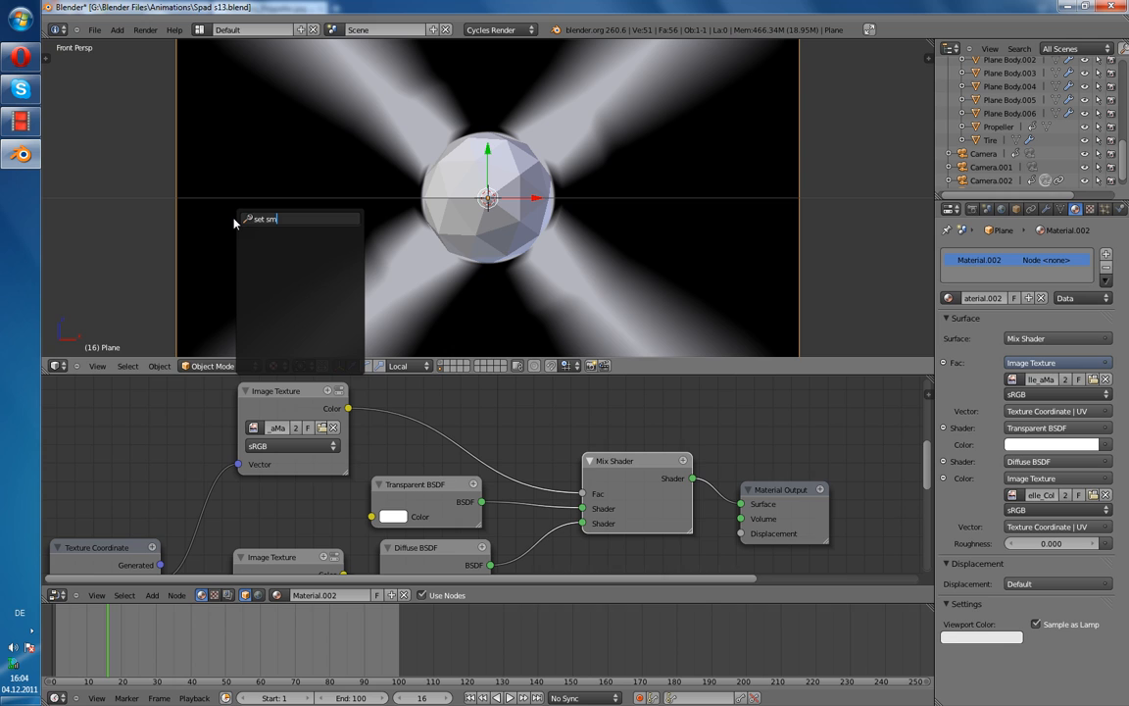
{"action": "key", "text": "BackSpace"}
{"action": "key", "text": "BackSpace"}
{"action": "key", "text": "BackSpace"}
{"action": "key", "text": "BackSpace"}
{"action": "key", "text": "BackSpace"}
{"action": "key", "text": "BackSpace"}
{"action": "type", "text": "smoo"}
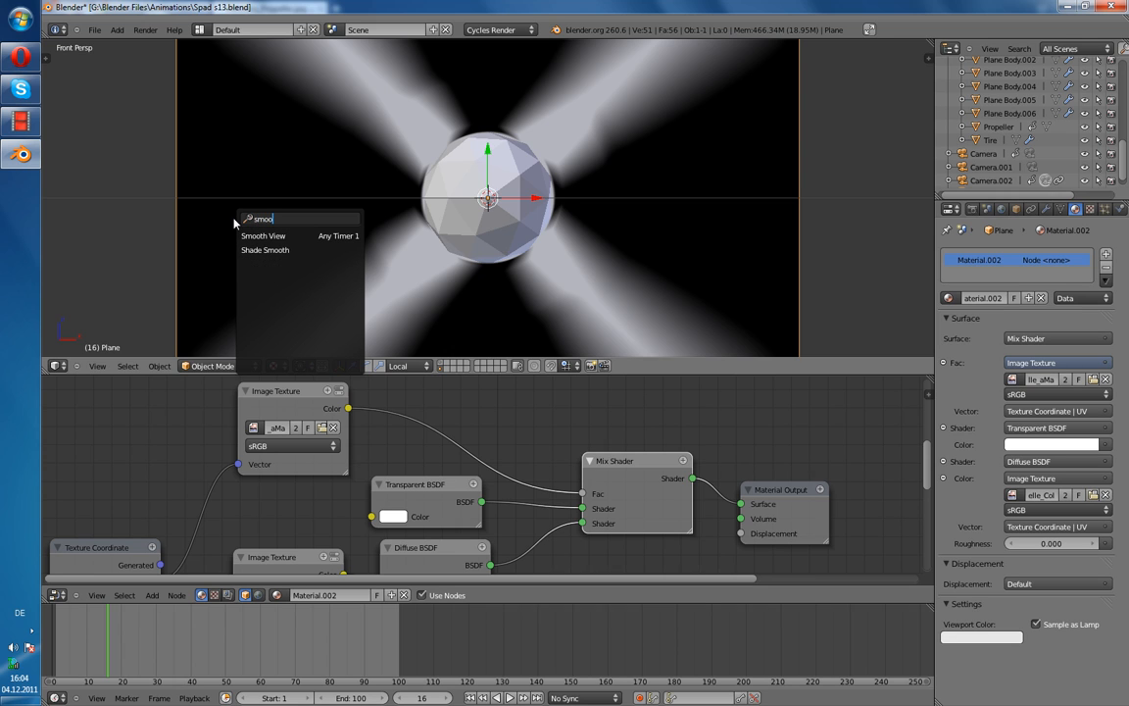
{"action": "left_click", "coordinate": [256, 250]}
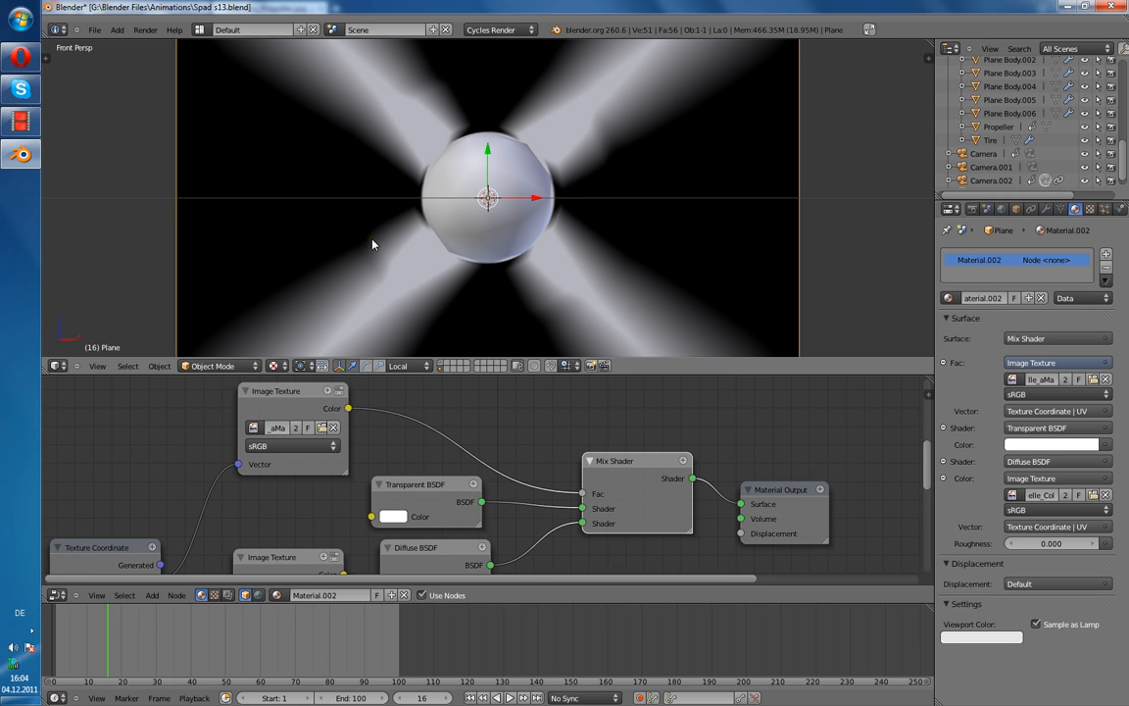
- Switch the viewport to Rendered shading and inspect the blurred propeller with its hub from an angle
{"action": "left_click", "coordinate": [275, 365]}
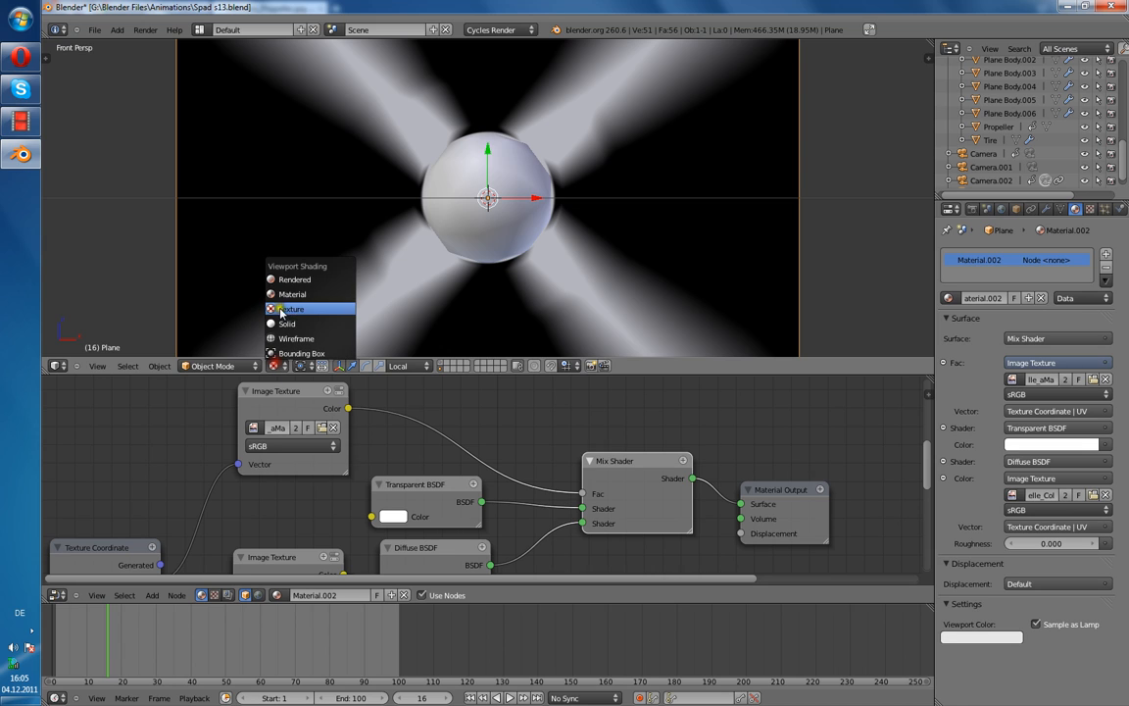
{"action": "left_click", "coordinate": [284, 280]}
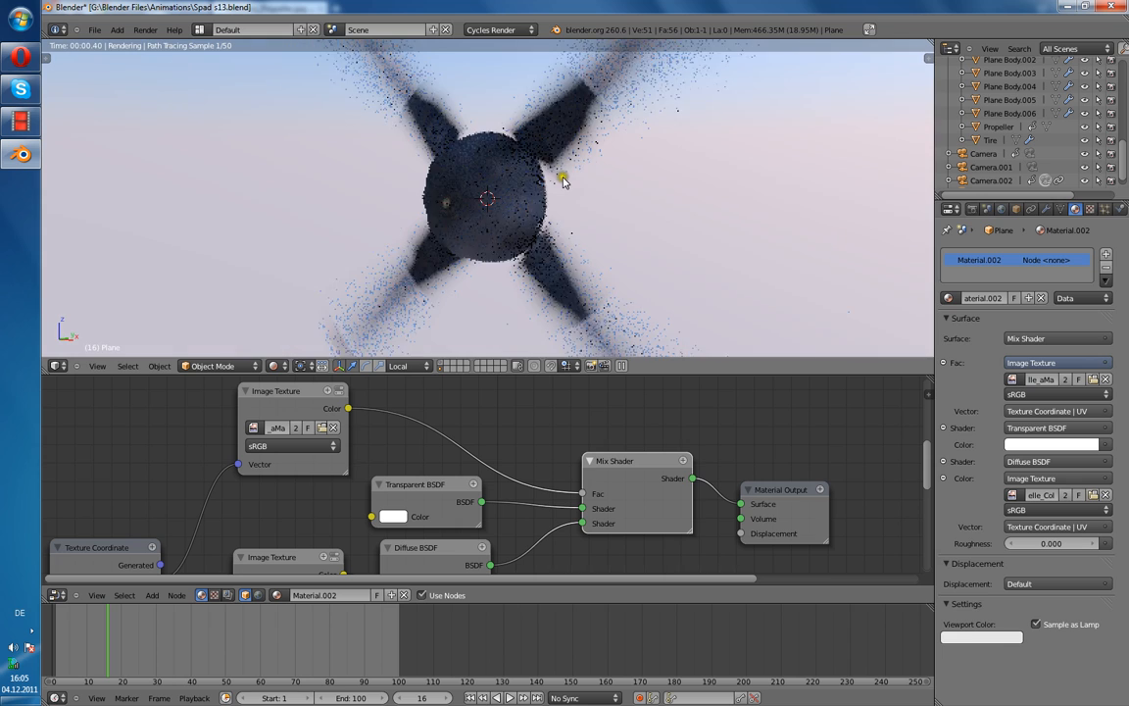
{"action": "middle_click_drag", "start_coordinate": [563, 182], "coordinate": [498, 222]}
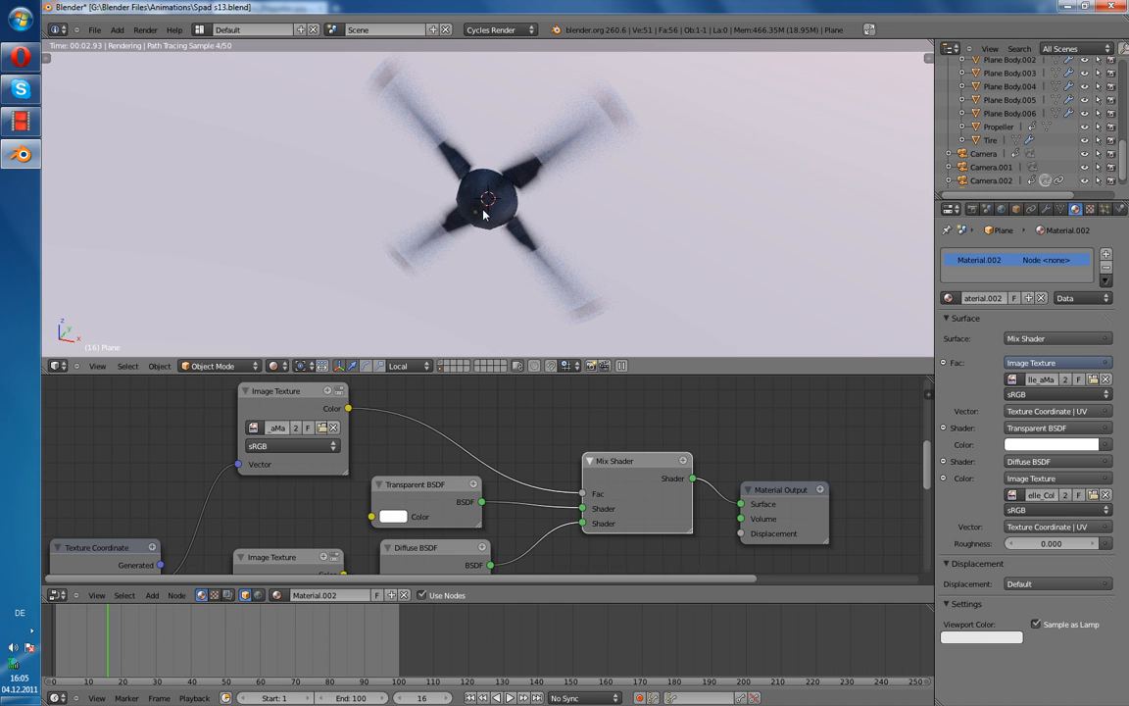
- Show the layer with the biplane, select its finished Propeller object, and examine the node setup of its material
{"action": "left_click", "coordinate": [440, 363]}
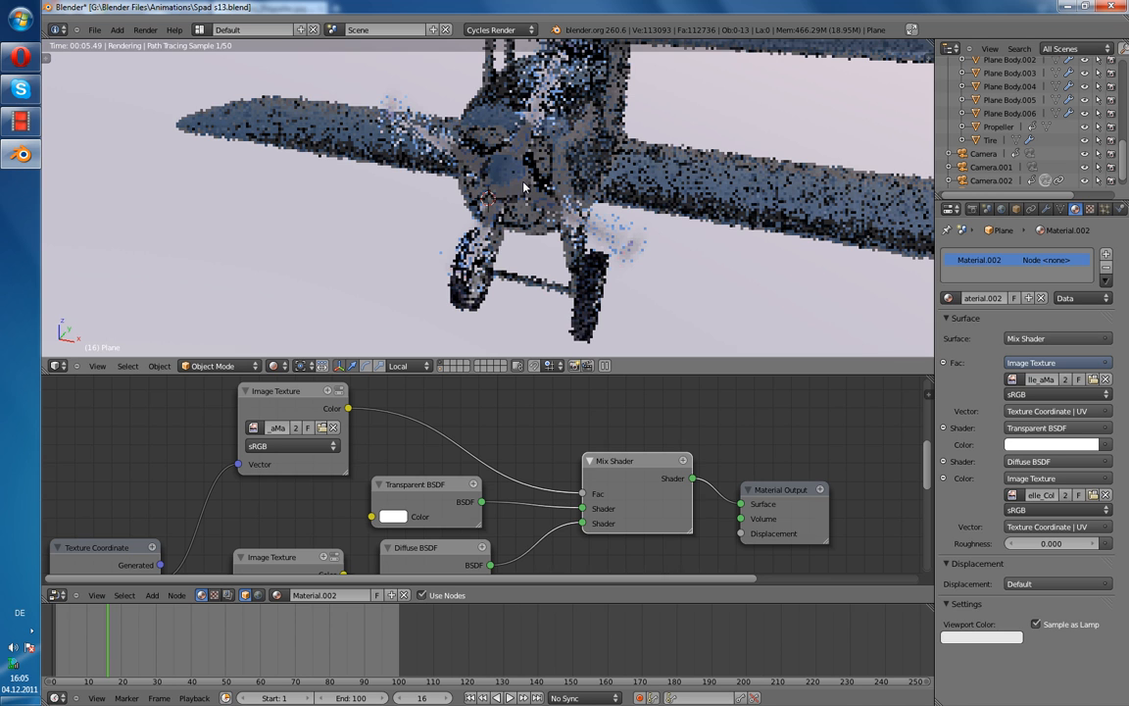
{"action": "right_click", "coordinate": [525, 186]}
{"action": "mouse_move", "coordinate": [486, 506]}
{"action": "middle_mouse_down"}
{"action": "mouse_move", "coordinate": [462, 490]}
{"action": "mouse_move", "coordinate": [468, 517]}
{"action": "middle_mouse_up"}
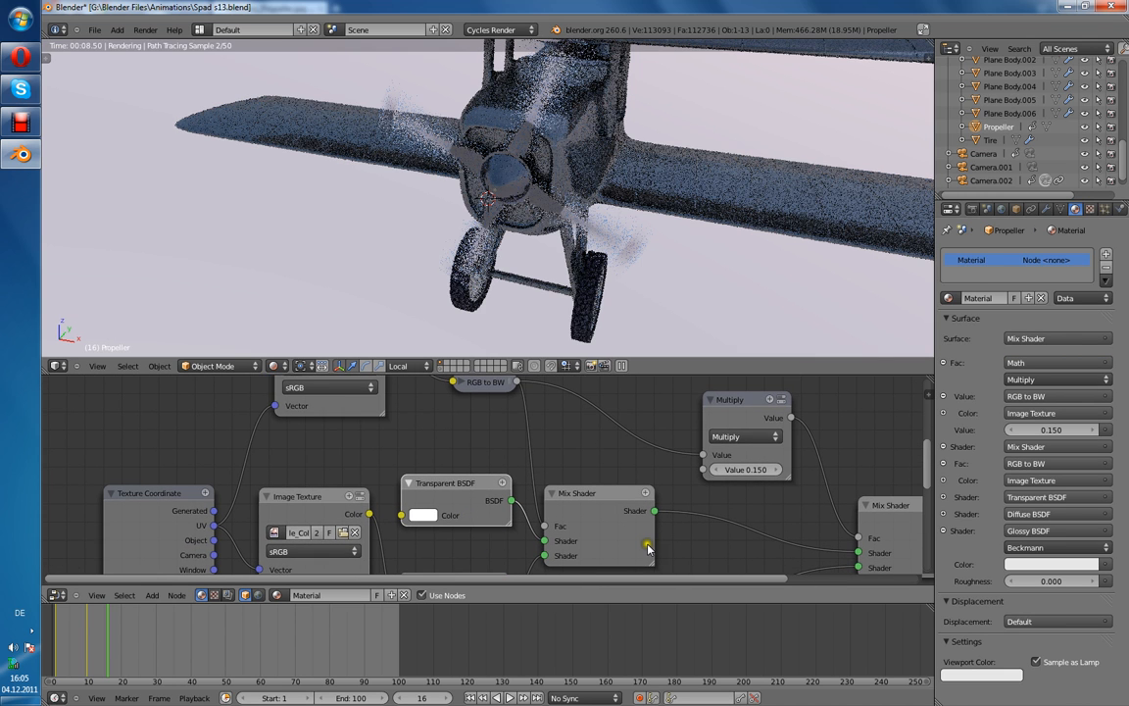
{"action": "middle_click_drag", "start_coordinate": [600, 507], "coordinate": [606, 443]}
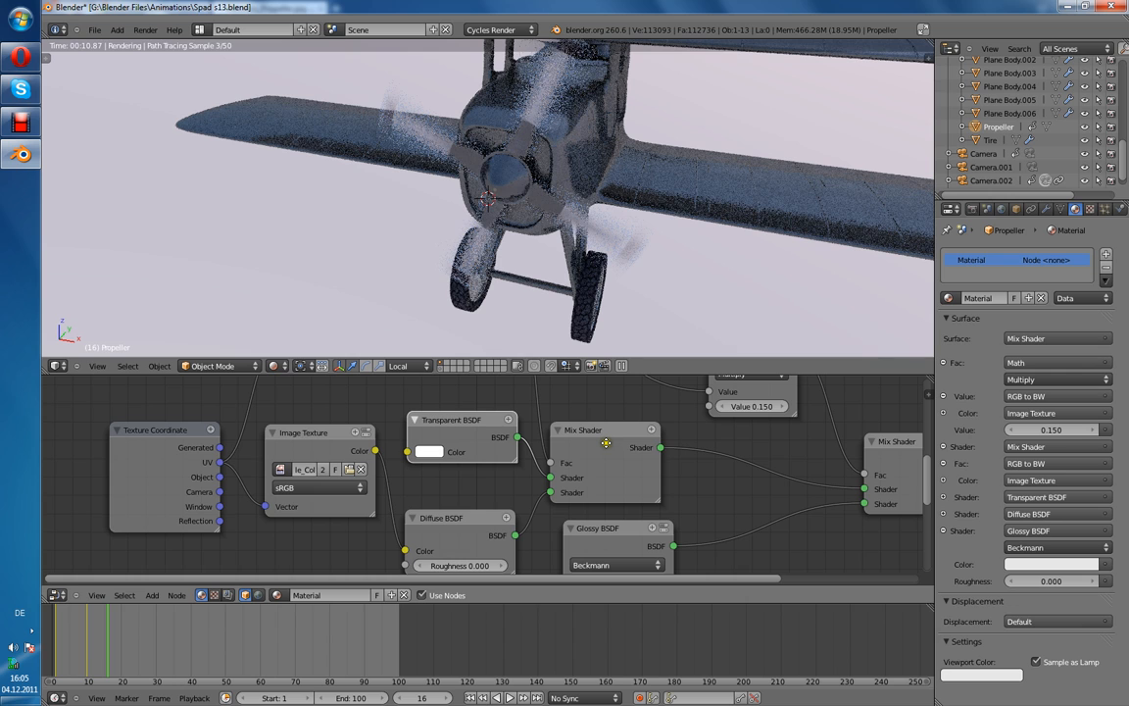
{"action": "scroll", "coordinate": [606, 443], "scroll_direction": "down", "scroll_amount": 2}
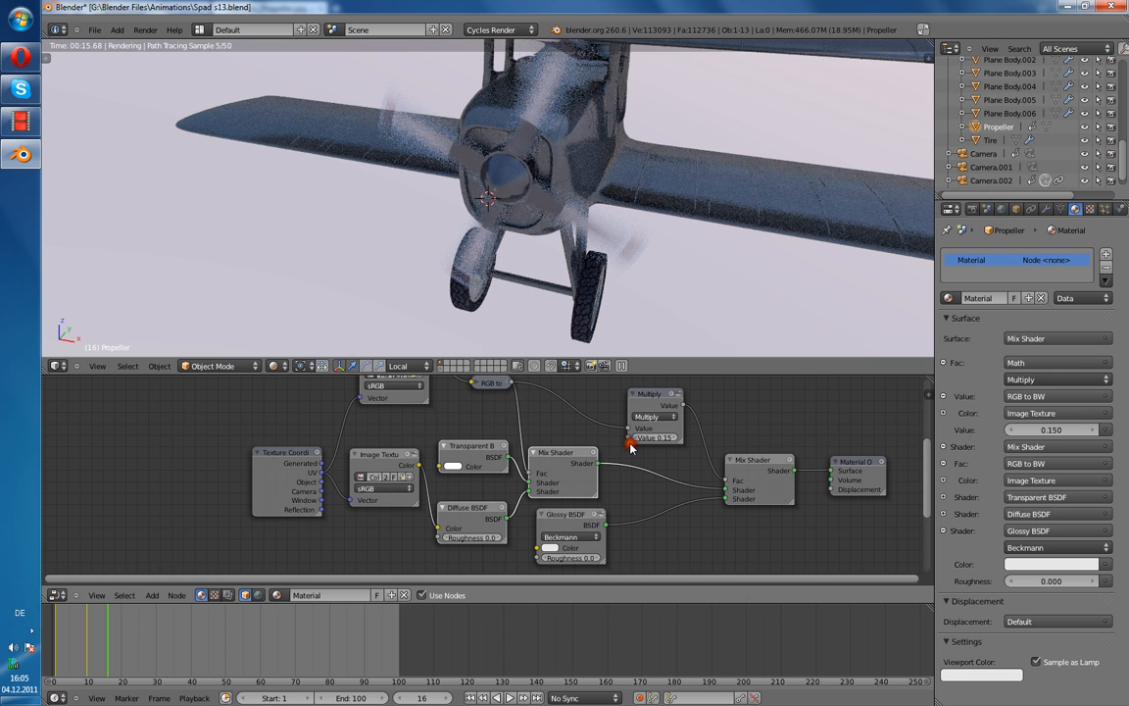
{"action": "scroll", "coordinate": [630, 446], "scroll_direction": "up", "scroll_amount": 1}
{"action": "middle_click_drag", "start_coordinate": [631, 447], "coordinate": [441, 474]}
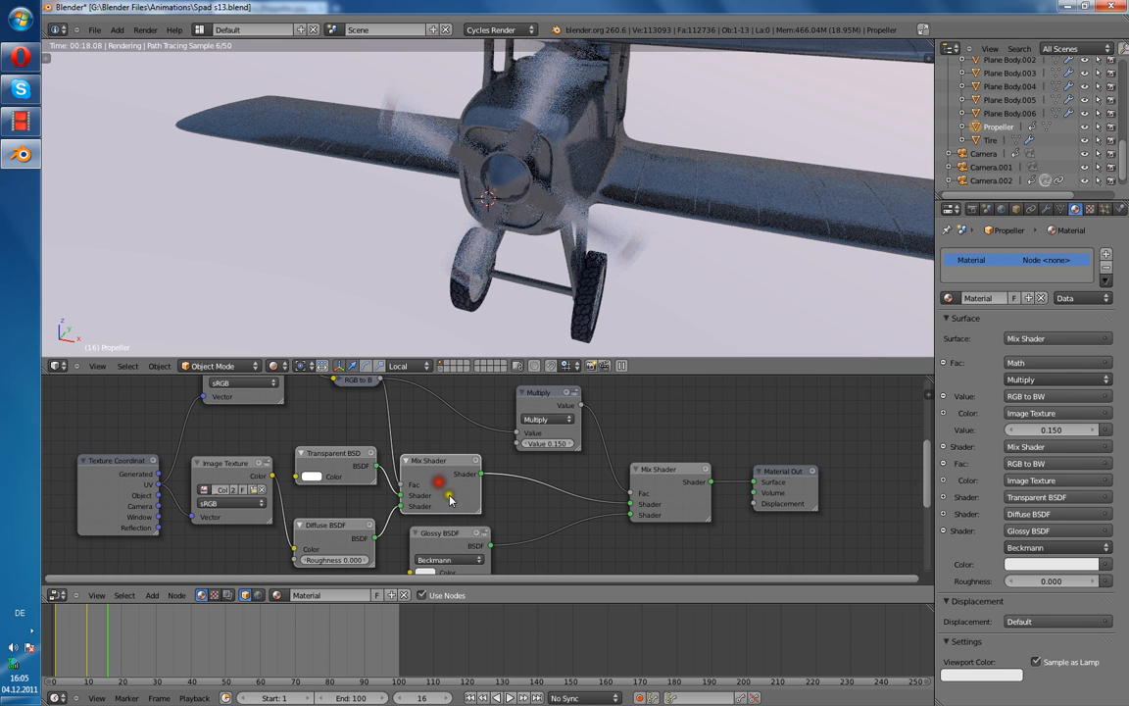
- Try feeding the transparent-diffuse Mix Shader directly into the Material Output's Surface, and restore the connection from the glossy Mix Shader
{"action": "left_click_drag", "start_coordinate": [480, 474], "coordinate": [743, 505]}
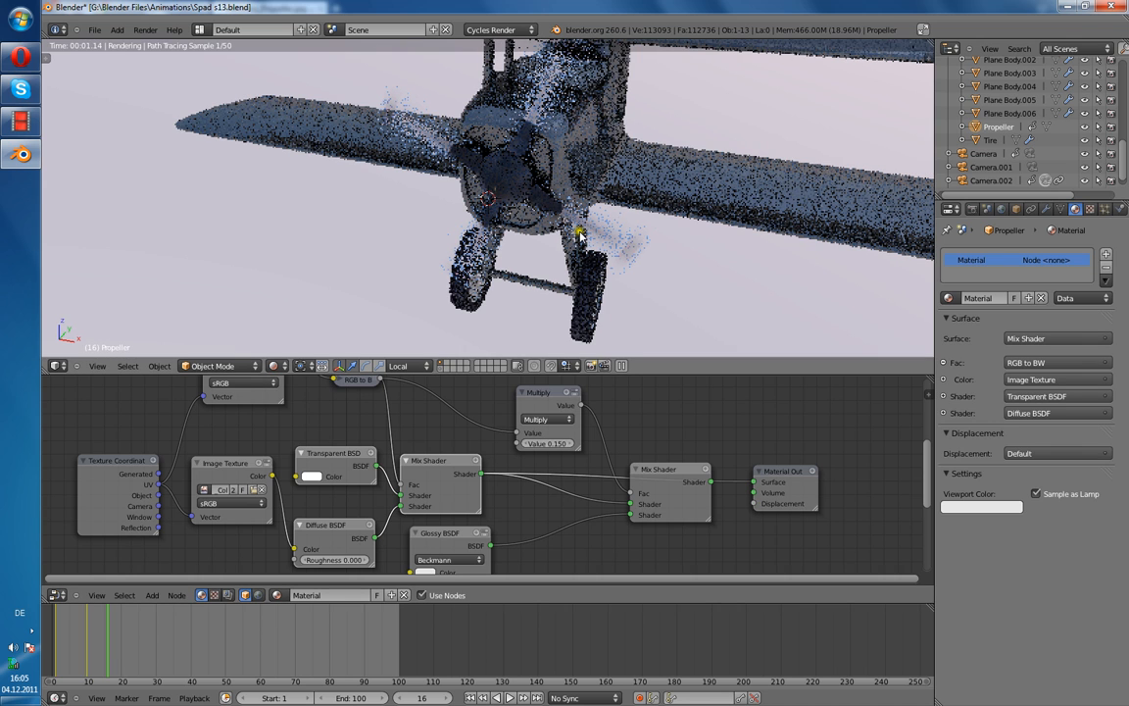
{"action": "left_click_drag", "start_coordinate": [757, 482], "coordinate": [586, 475]}
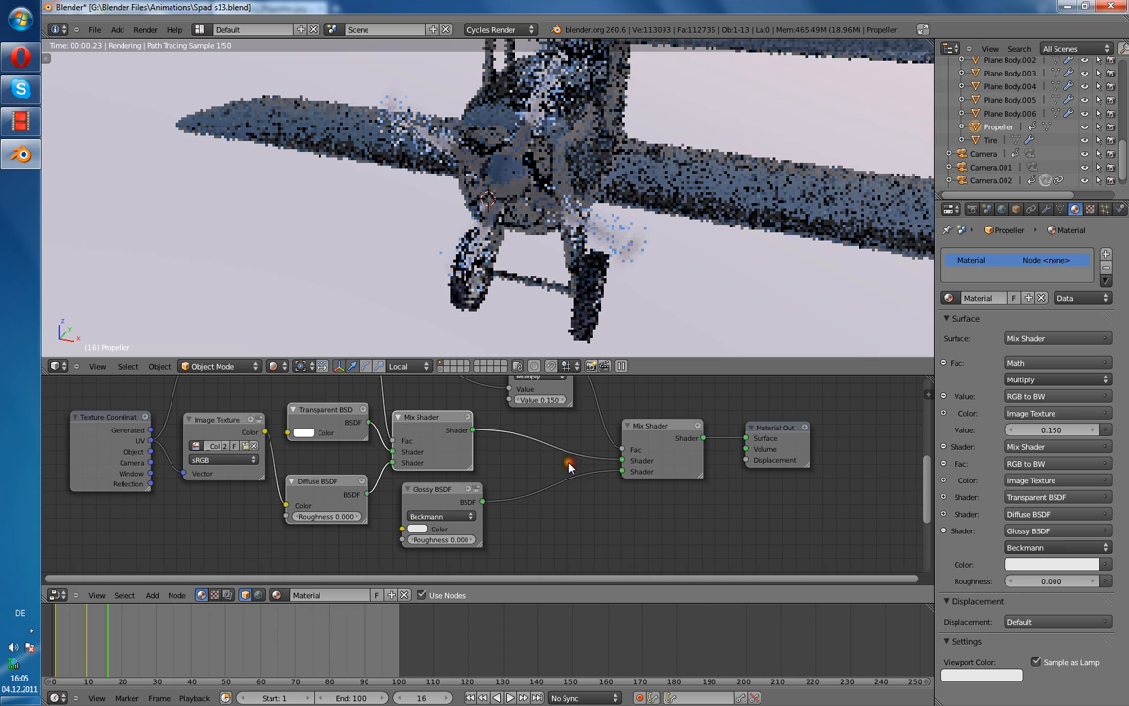
{"action": "scroll", "coordinate": [569, 466], "scroll_direction": "up", "scroll_amount": 2}
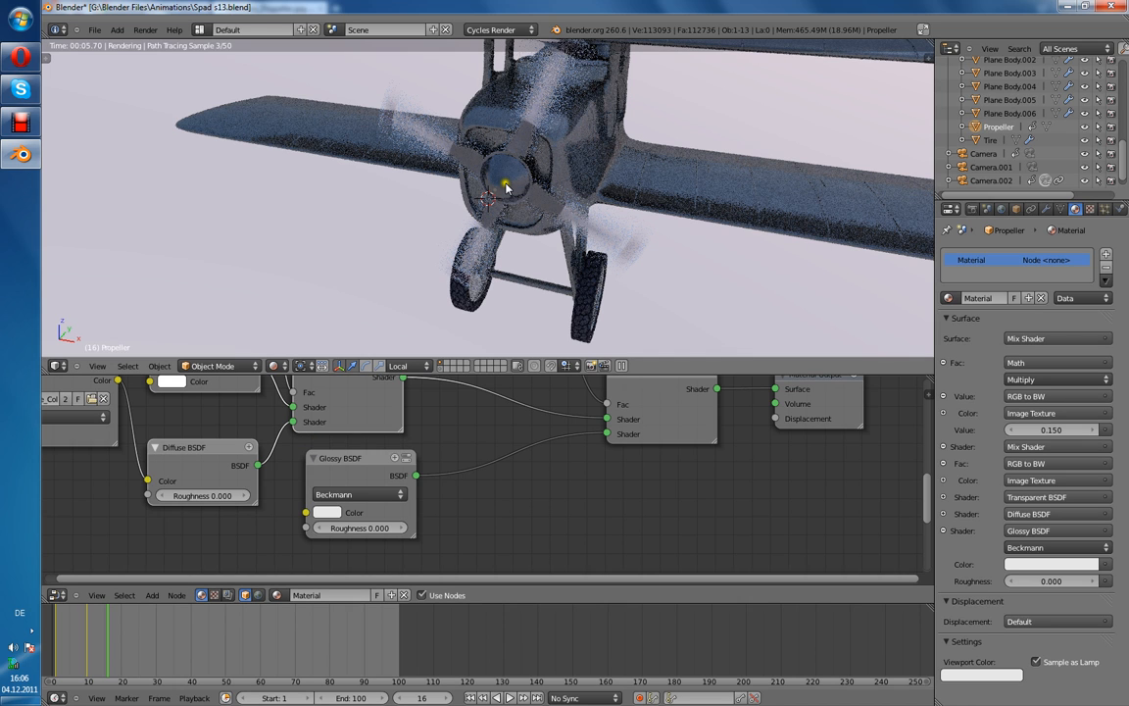
{"action": "middle_click_drag", "start_coordinate": [363, 412], "coordinate": [343, 541]}
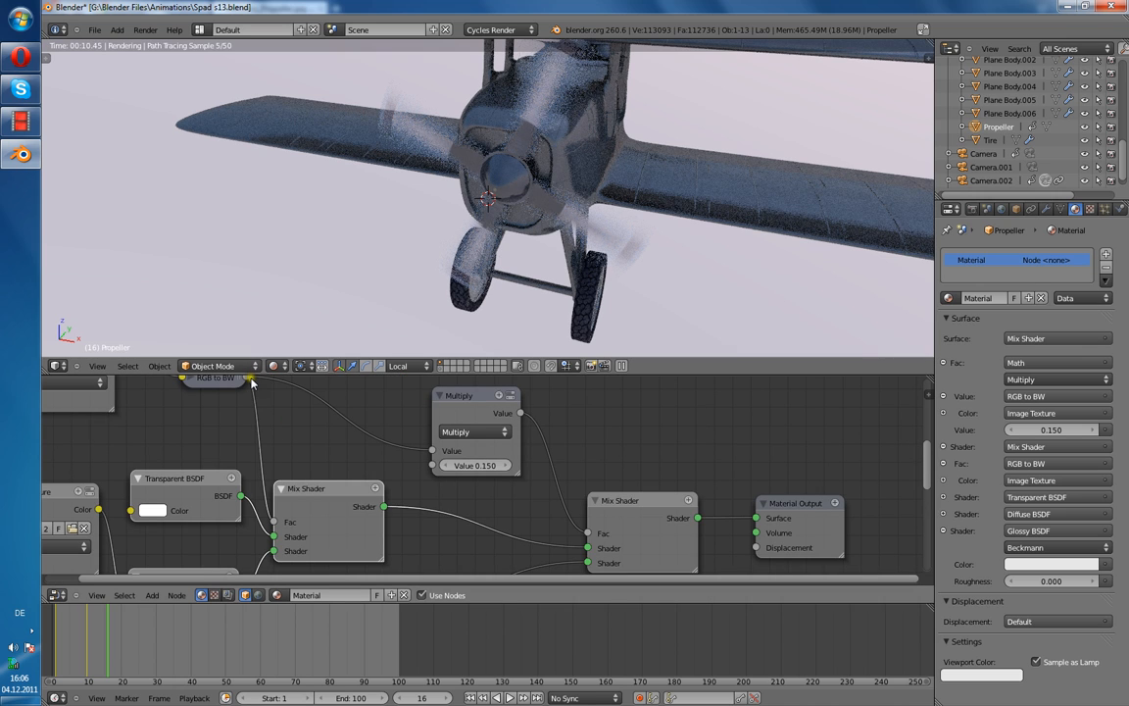
- Try feeding RGB to BW directly into the glossy Mix Shader's Fac, and restore the connection from the Multiply node
{"action": "left_click_drag", "start_coordinate": [251, 380], "coordinate": [587, 533]}
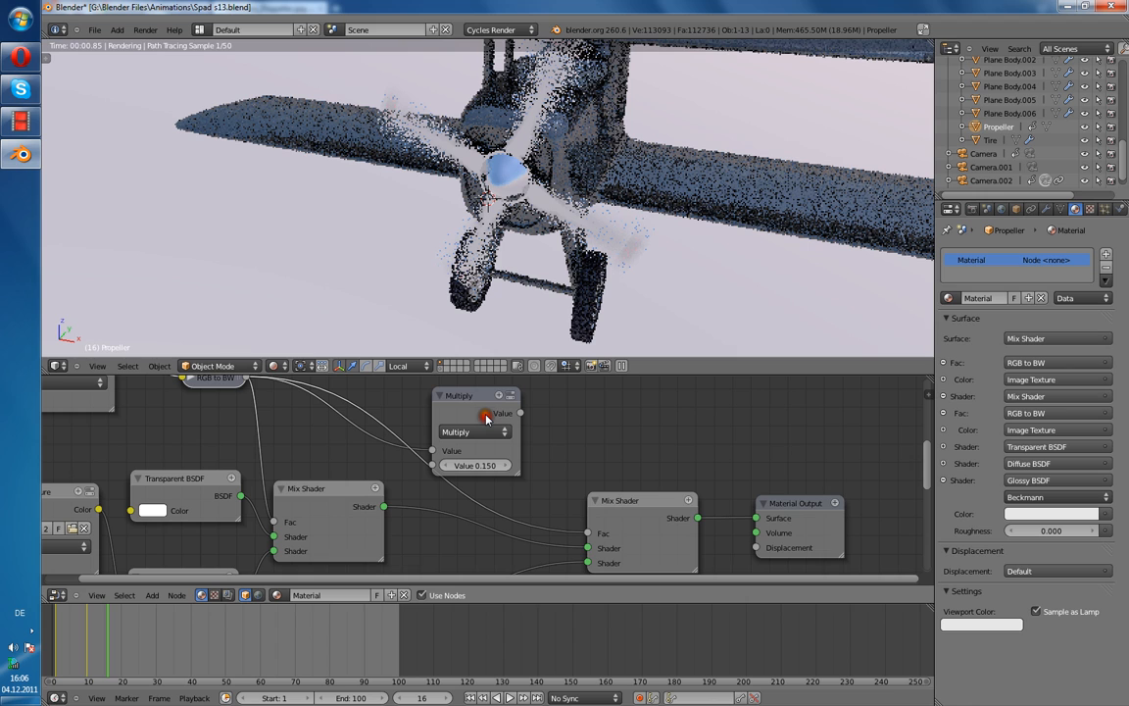
{"action": "left_click_drag", "start_coordinate": [486, 419], "coordinate": [448, 393]}
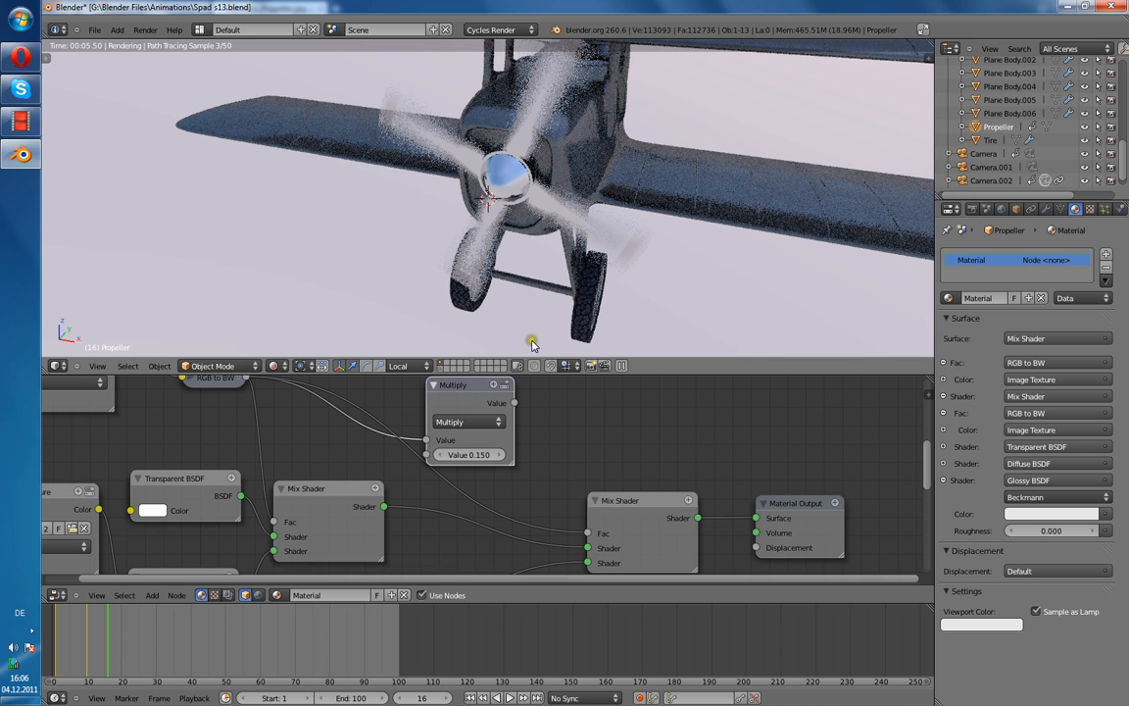
{"action": "scroll", "coordinate": [397, 465], "scroll_direction": "down", "scroll_amount": 4, "text": "shift"}
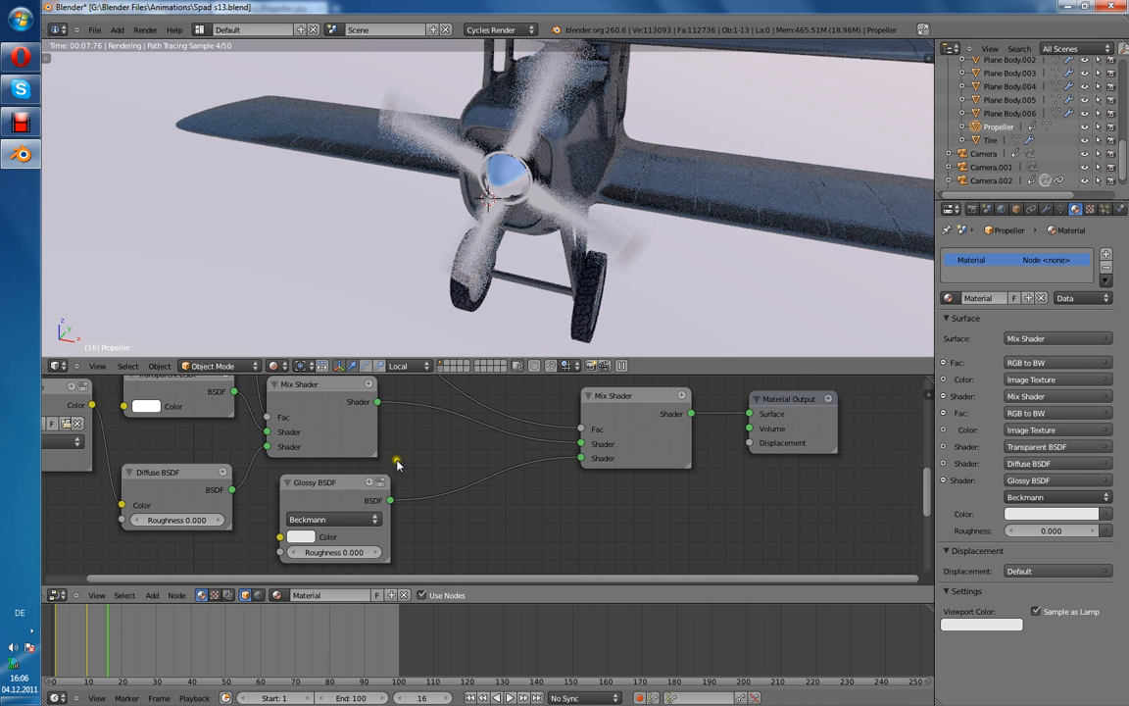
{"action": "scroll", "coordinate": [397, 464], "scroll_direction": "up", "scroll_amount": 4, "text": "shift"}
{"action": "scroll", "coordinate": [480, 407], "scroll_direction": "right", "scroll_amount": 1, "text": "ctrl"}
{"action": "left_click_drag", "start_coordinate": [480, 401], "coordinate": [551, 531]}
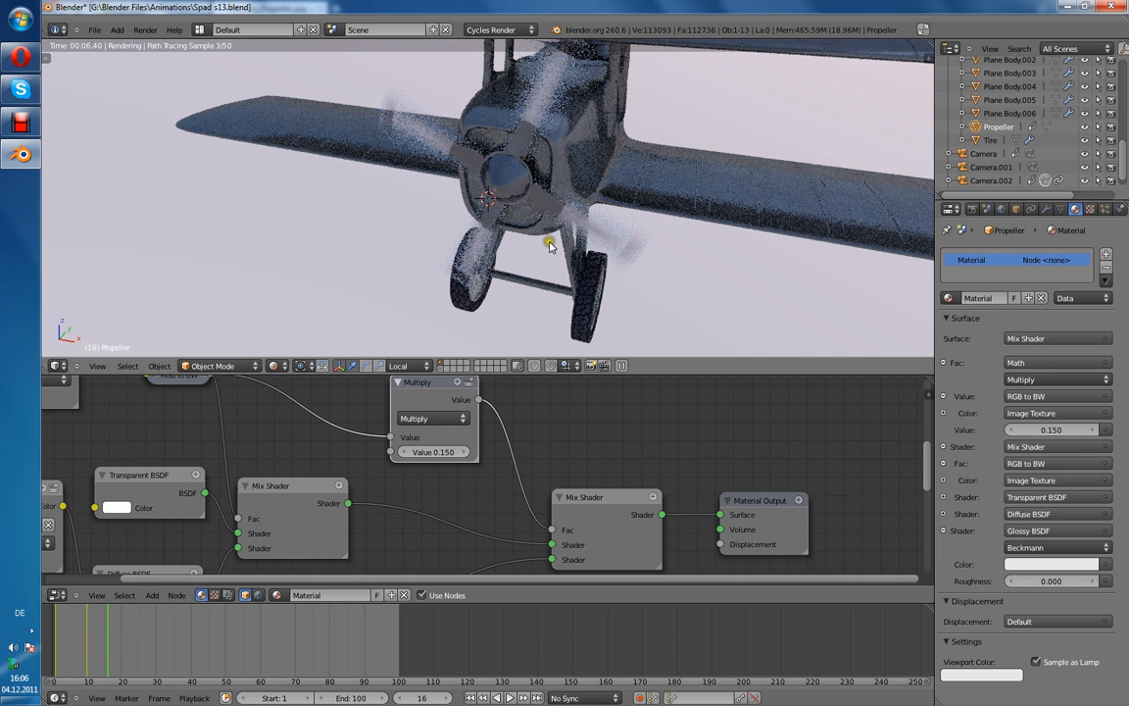
- View the rendered propeller from the side, and expand the node editor over the 3D viewport to show the material's whole node tree
{"action": "middle_click_drag", "start_coordinate": [634, 248], "coordinate": [617, 279]}
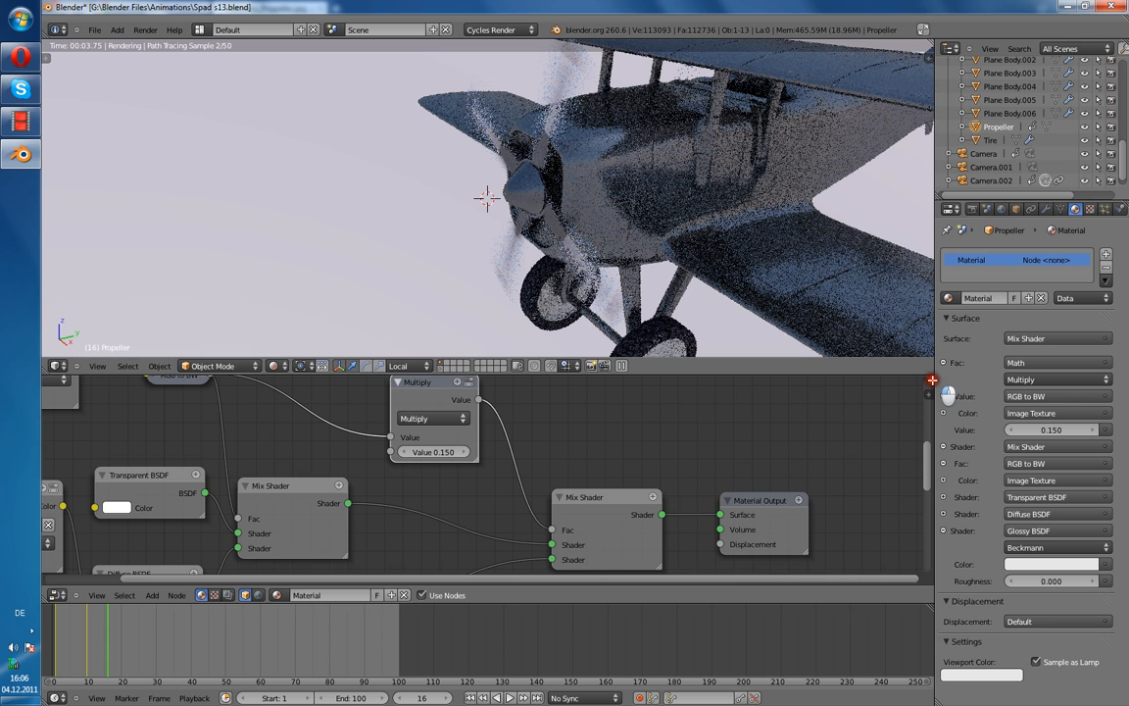
{"action": "left_click_drag", "start_coordinate": [932, 379], "coordinate": [491, 196]}
{"action": "middle_click_drag", "start_coordinate": [381, 326], "coordinate": [533, 313]}
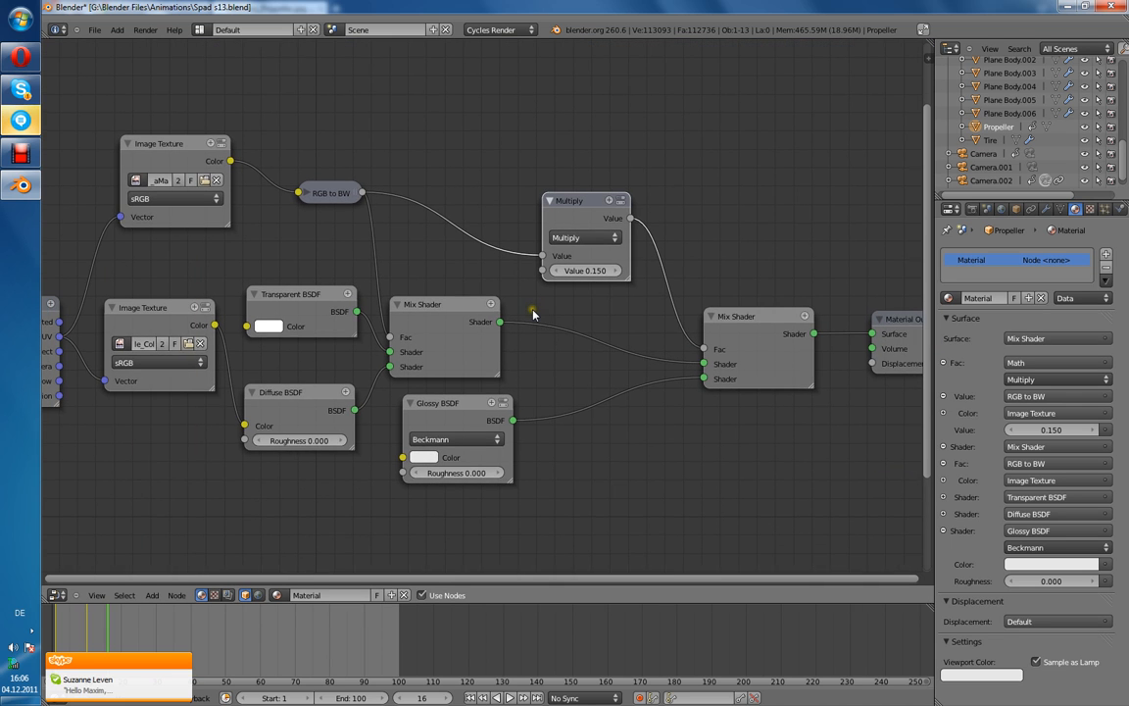
{"action": "scroll", "coordinate": [533, 313], "scroll_direction": "down", "scroll_amount": 3}
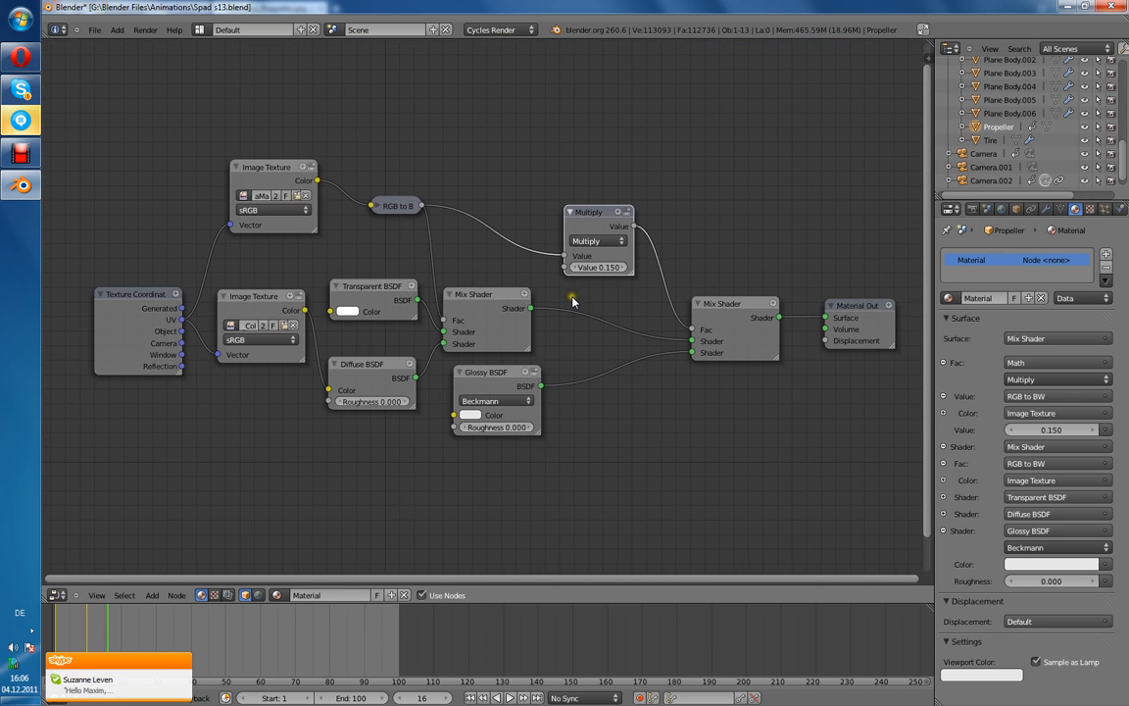